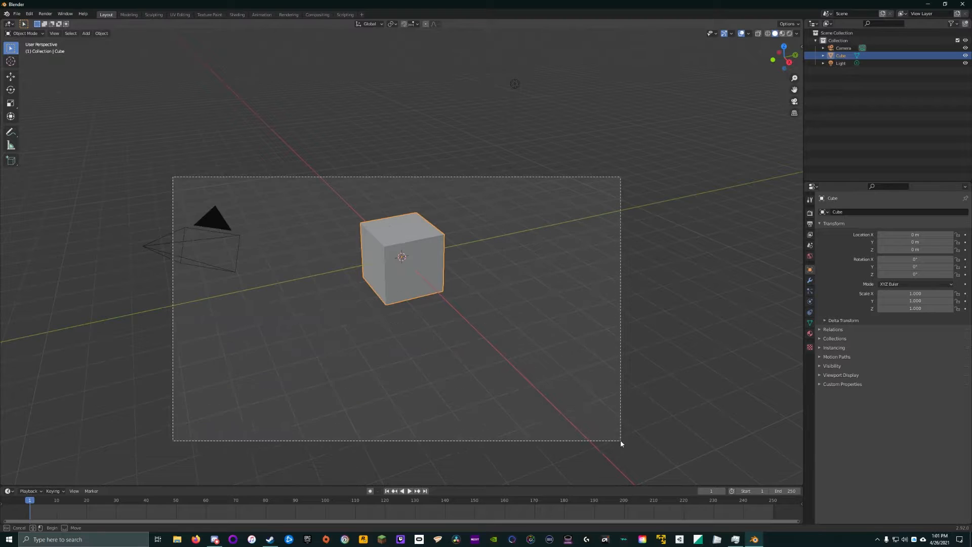
Step: Delete the default camera, cube and light from the scene
key("x")
left_click(428, 261)
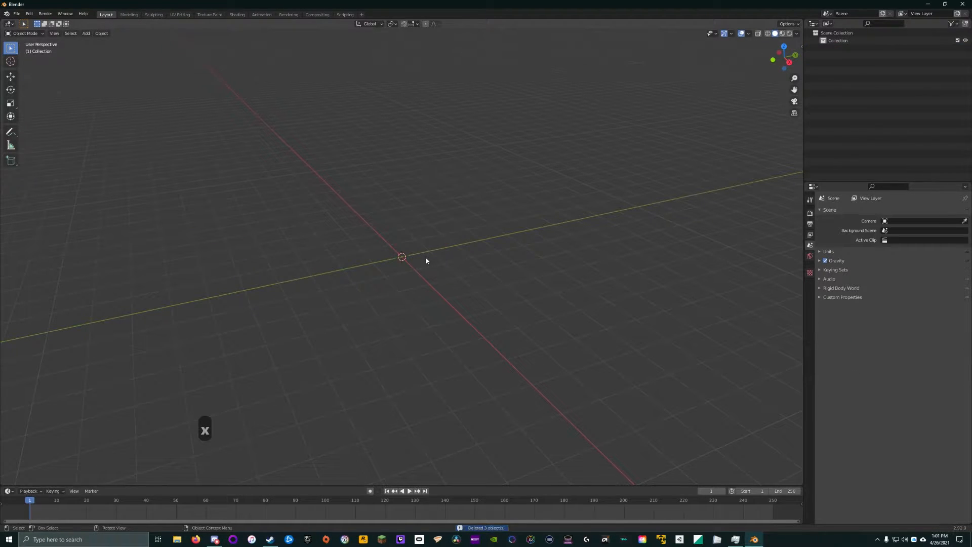
middle_click_drag(356, 258, 350, 238)
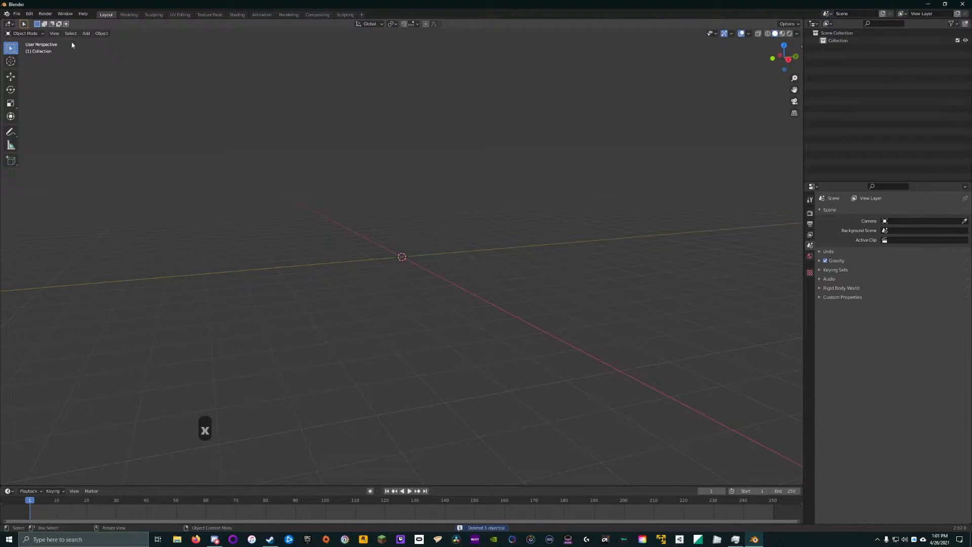
Step: Save the file as pencil tutorial.blend in the assets folder
left_click(17, 13)
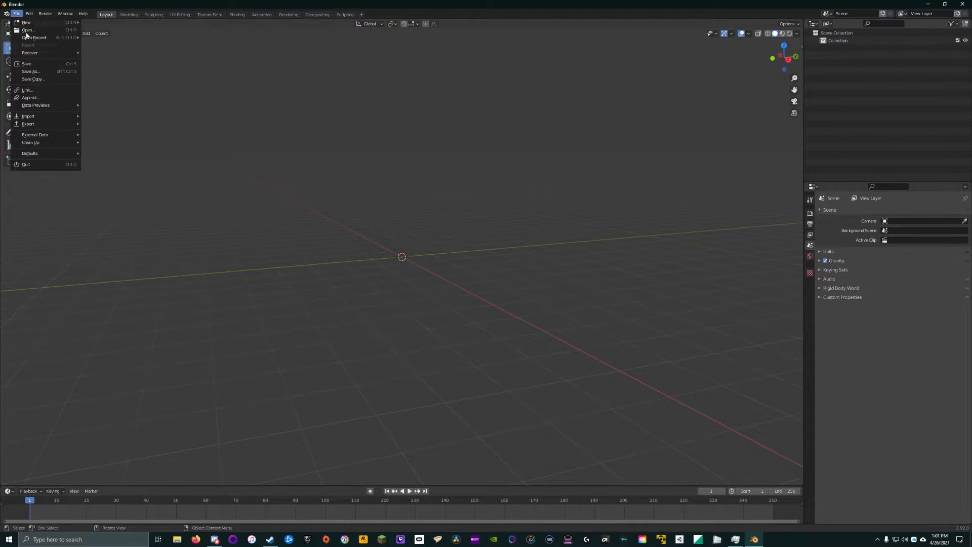
left_click(30, 71)
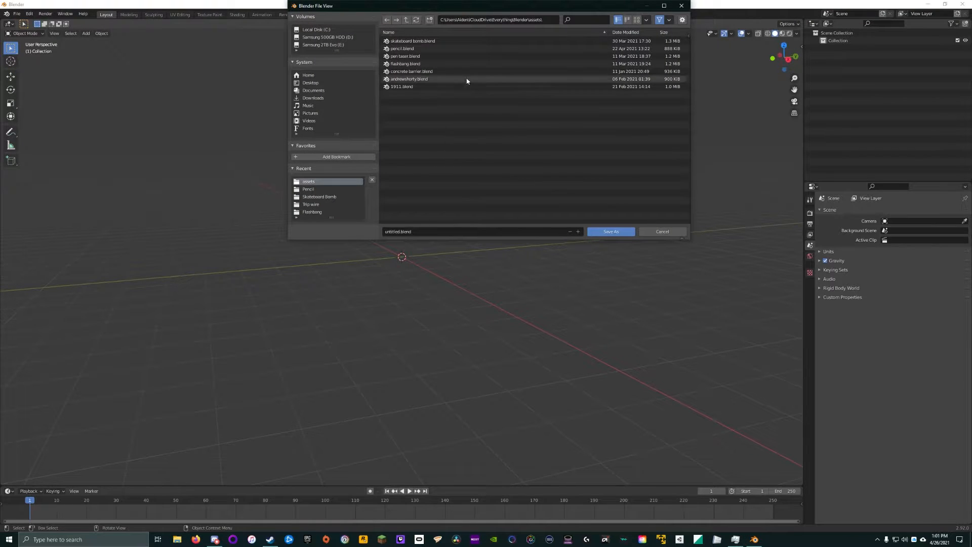
left_click(393, 233)
left_click(394, 233)
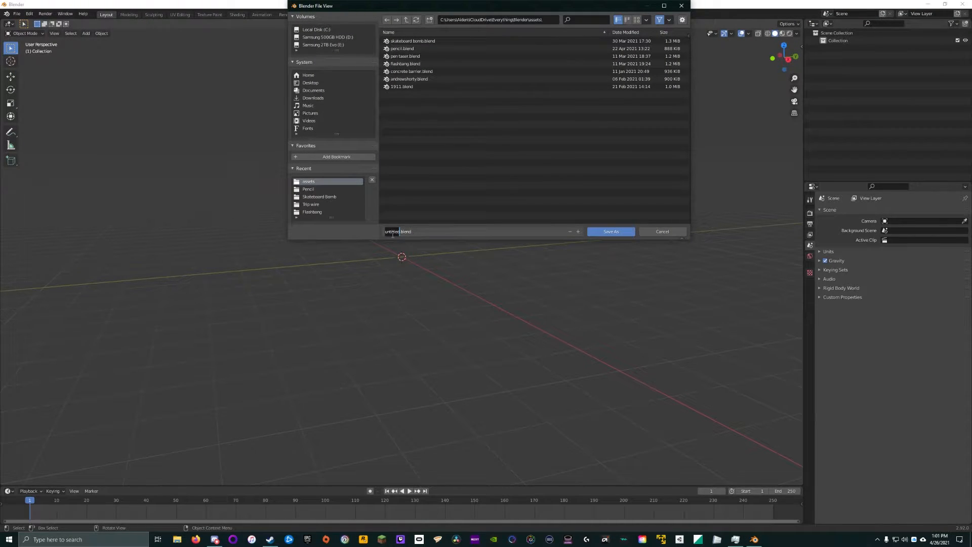
type("p")
key("BackSpace")
type("penci")
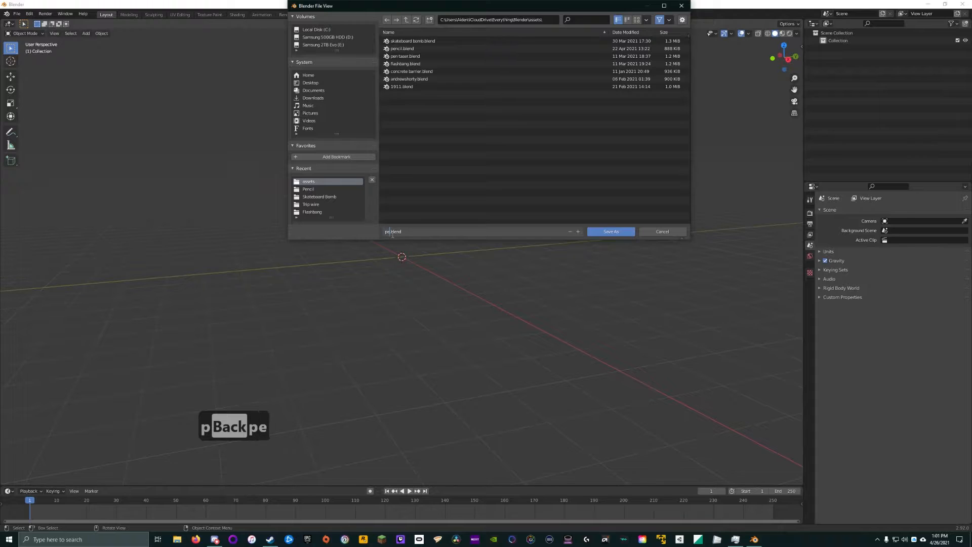
type("l tutorial")
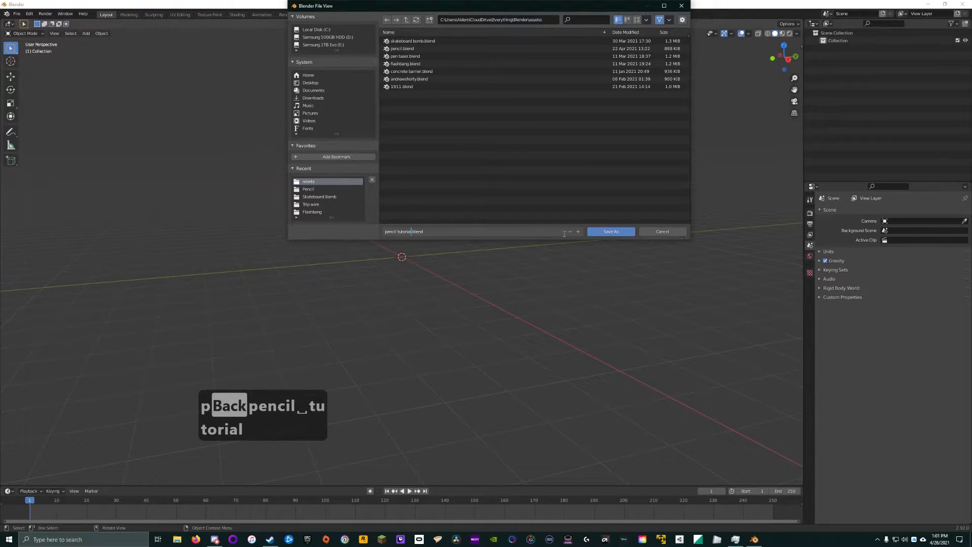
left_click(611, 234)
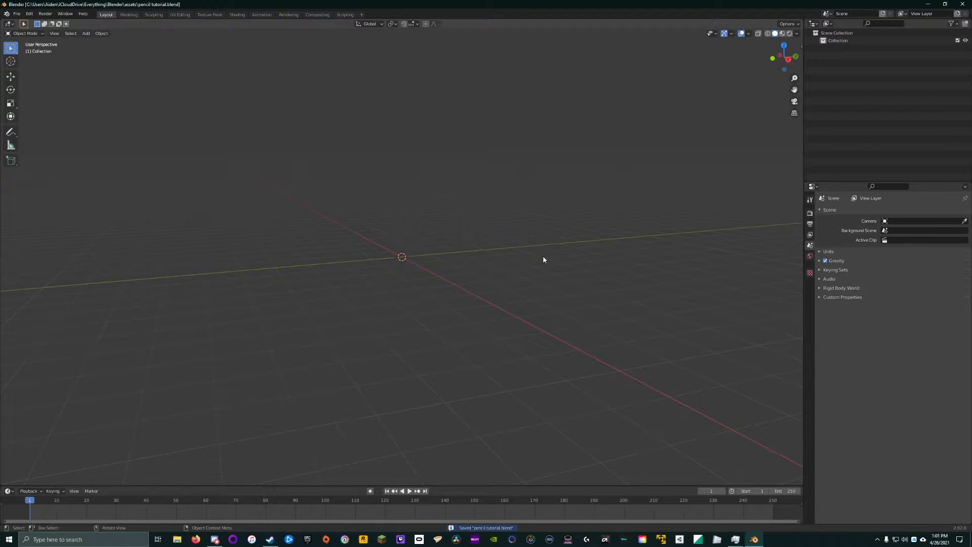
key("ctrl+s")
mouse_move(542, 258)
middle_mouse_down()
mouse_move(496, 254)
mouse_move(553, 266)
middle_mouse_up()
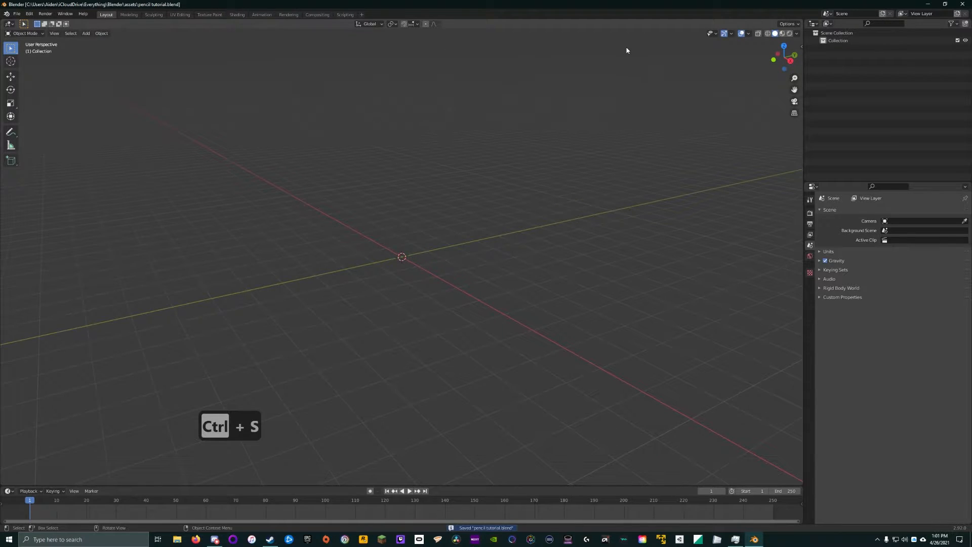
key("1")
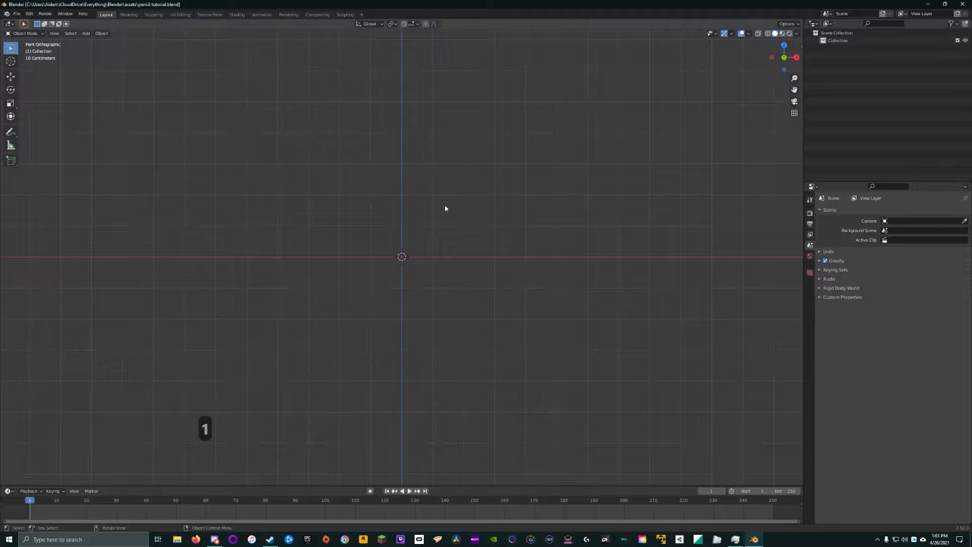
middle_click_drag(445, 208, 408, 228)
key("1")
left_click(86, 33)
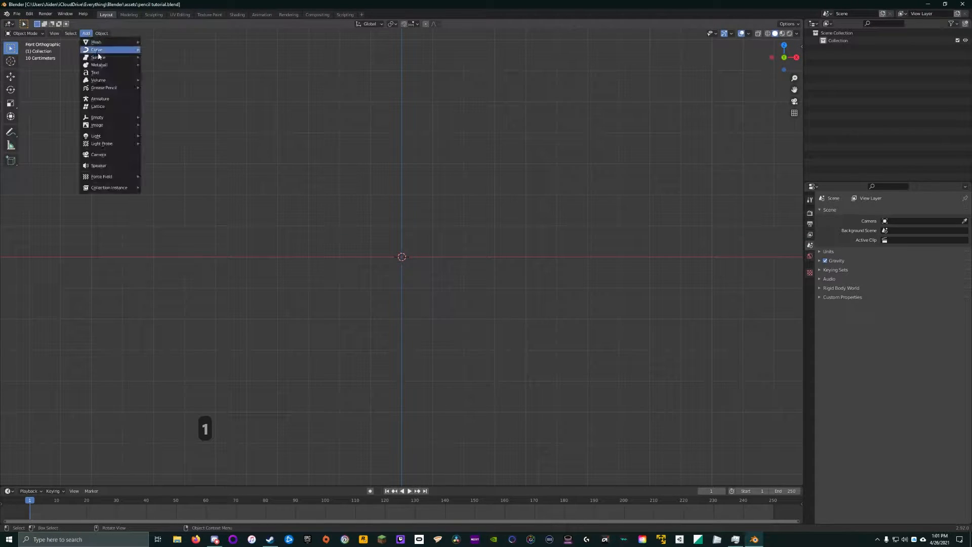
middle_click_drag(273, 104, 261, 60)
Step: Add a cylinder mesh at the origin with 6 vertices so that it forms a hexagonal prism
left_click(86, 33)
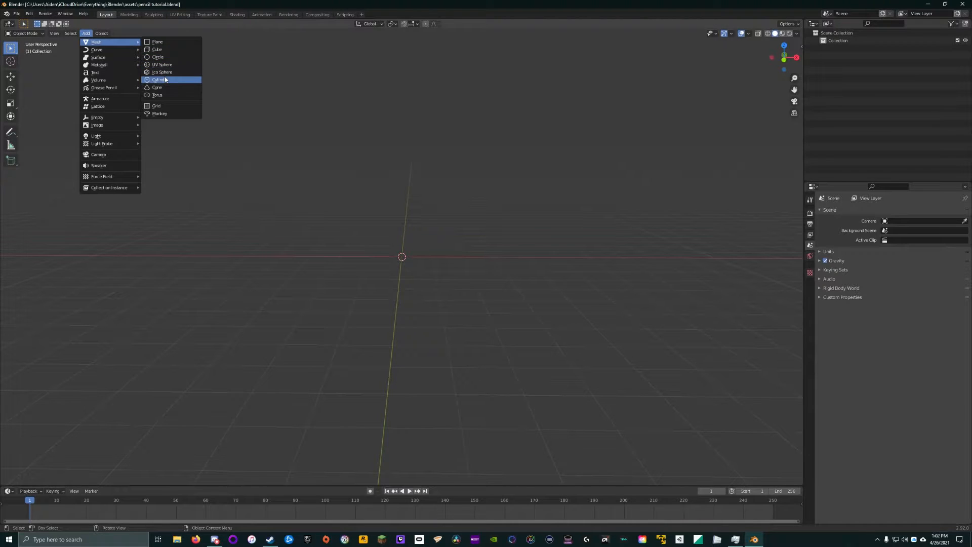
left_click(161, 80)
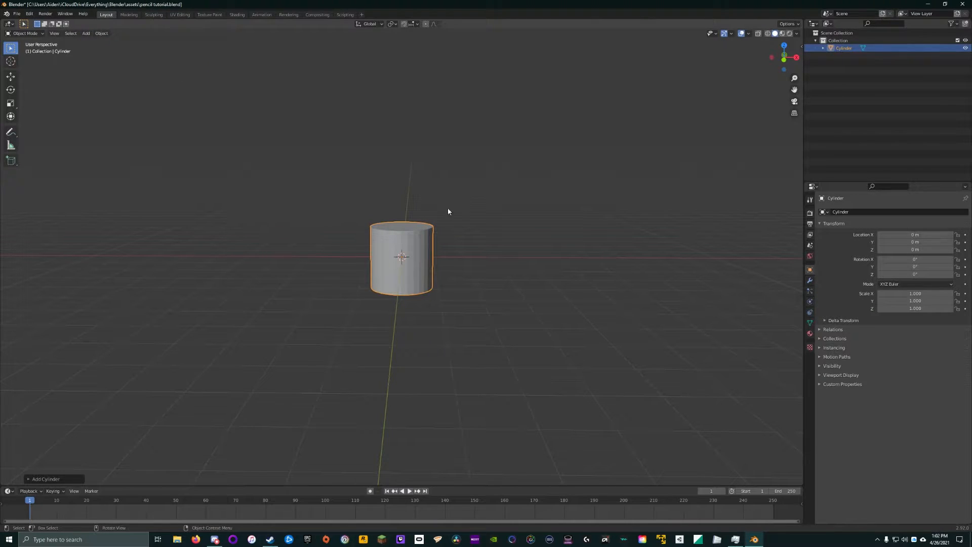
left_click(28, 478)
left_click(107, 388)
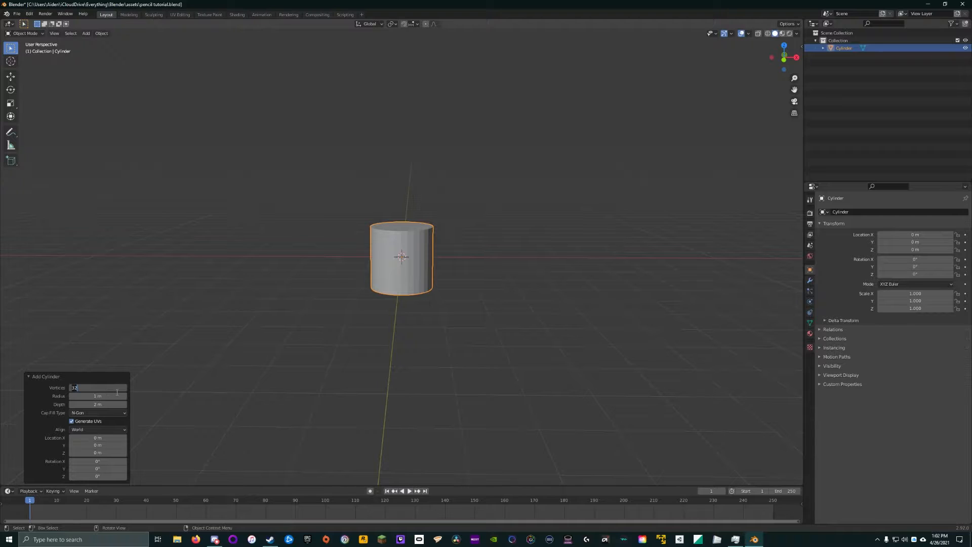
type("6")
key("Return")
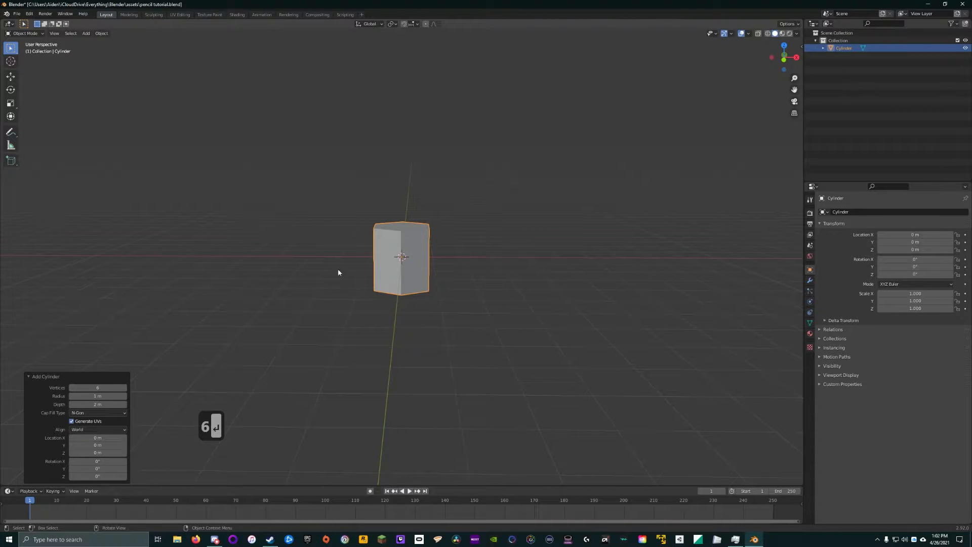
mouse_move(338, 268)
middle_mouse_down()
mouse_move(378, 280)
mouse_move(332, 274)
middle_mouse_up()
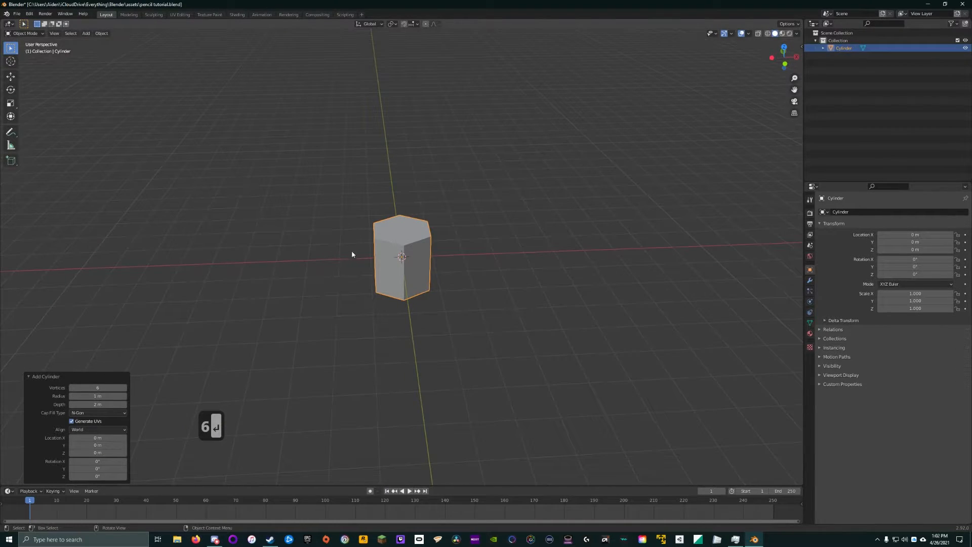
left_click(406, 236)
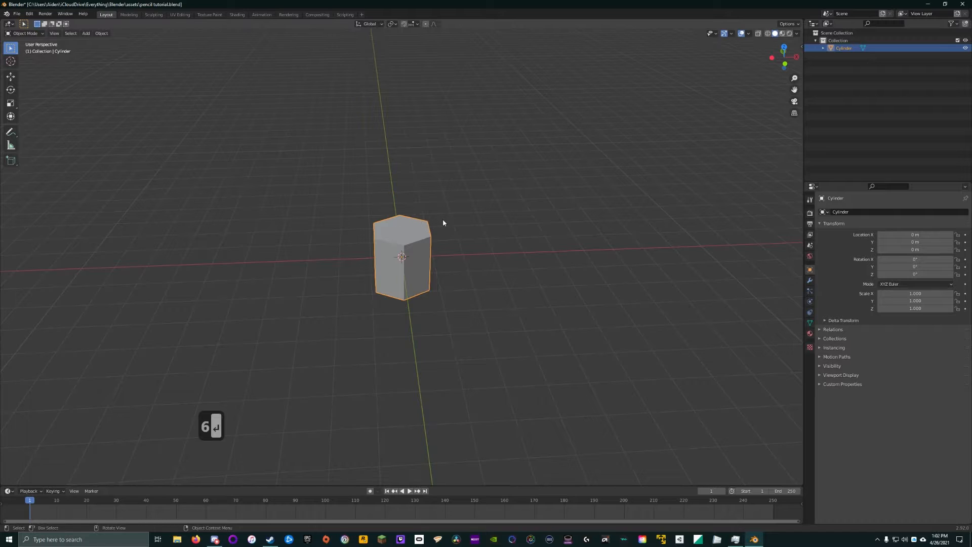
key("r")
key("x")
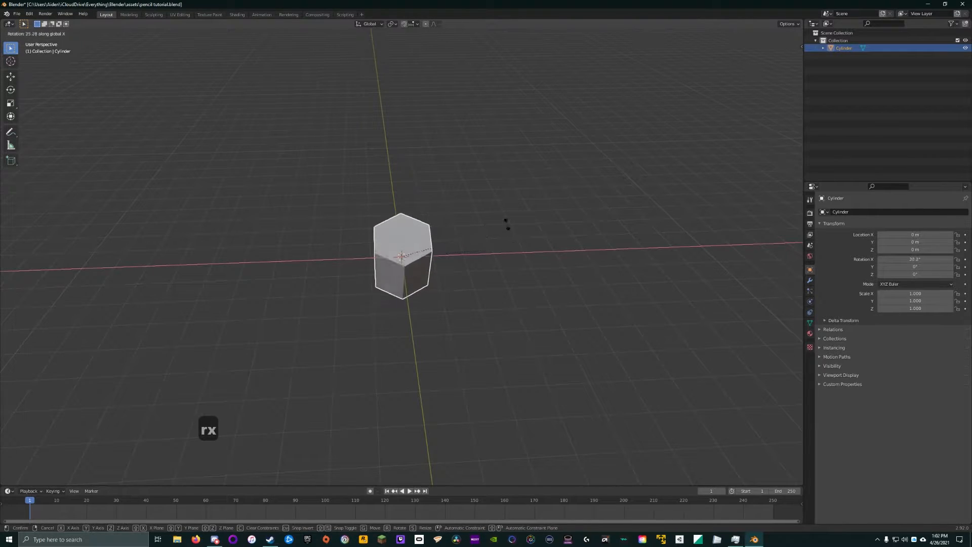
key("y")
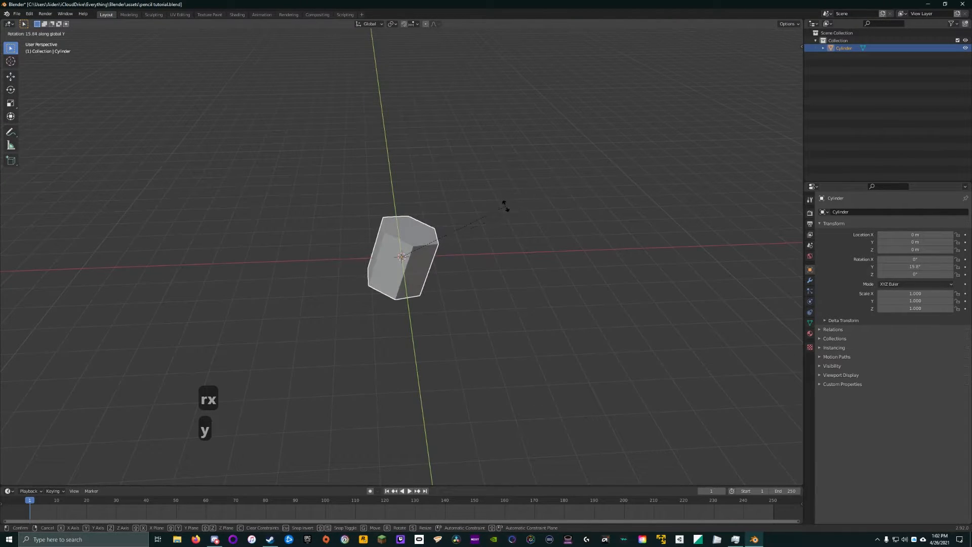
key("9")
key("Return")
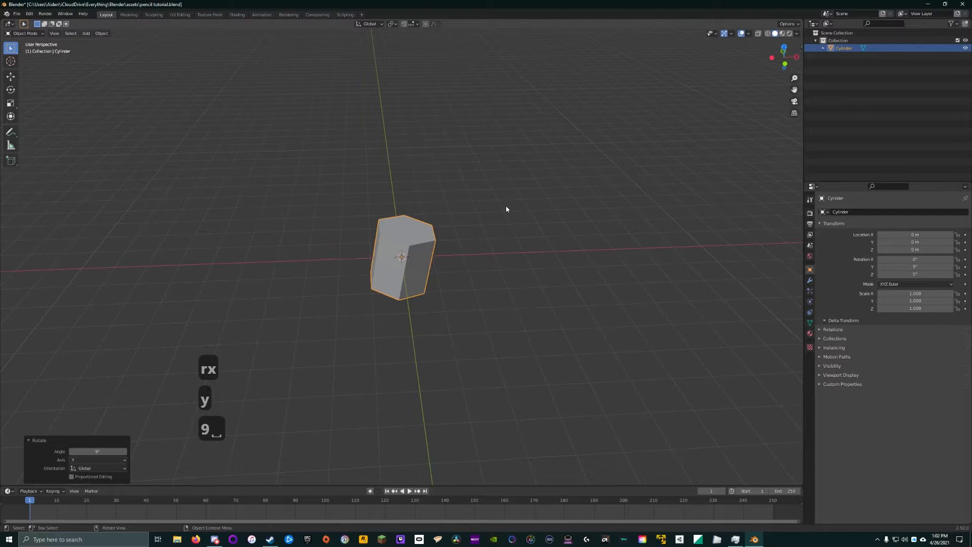
key("ctrl+z")
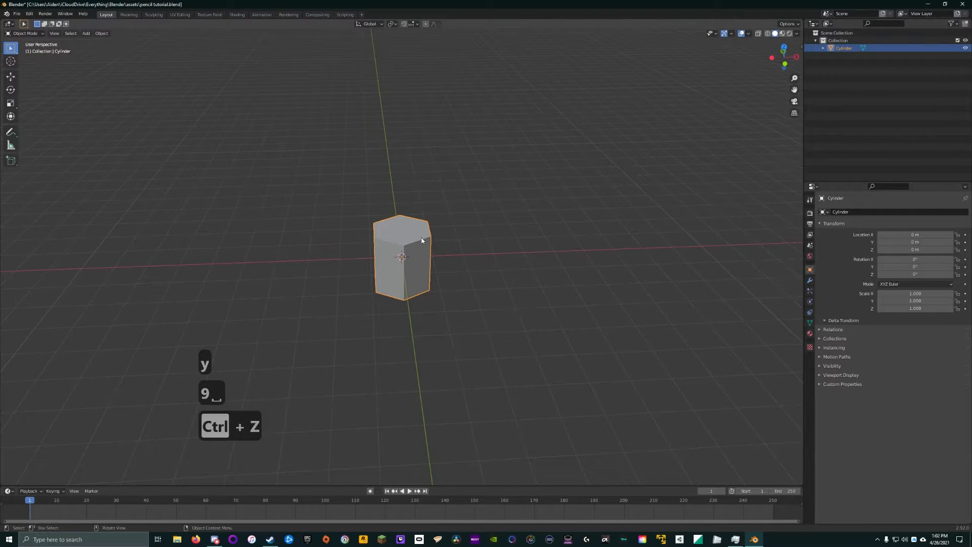
Step: Rotate the hexagonal cylinder 90° about the global Y axis to lay it on its side
key("r")
type("y")
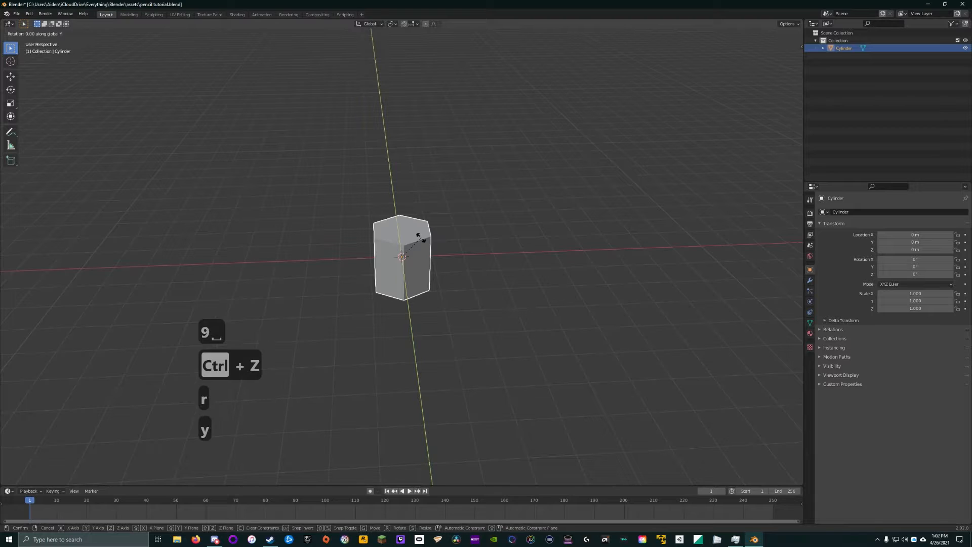
type("90")
key("Return")
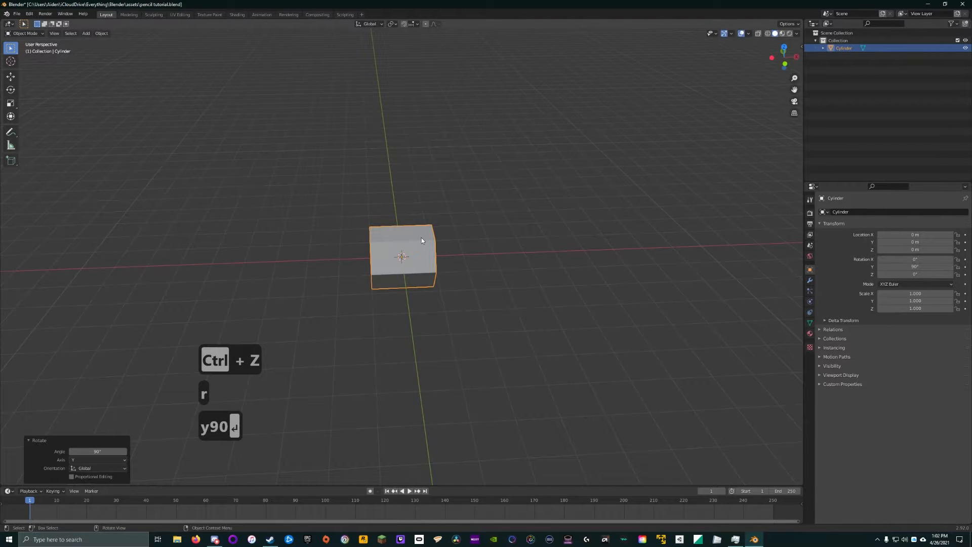
Step: Rotate the hexagonal cylinder 30° about the global X axis
key("r")
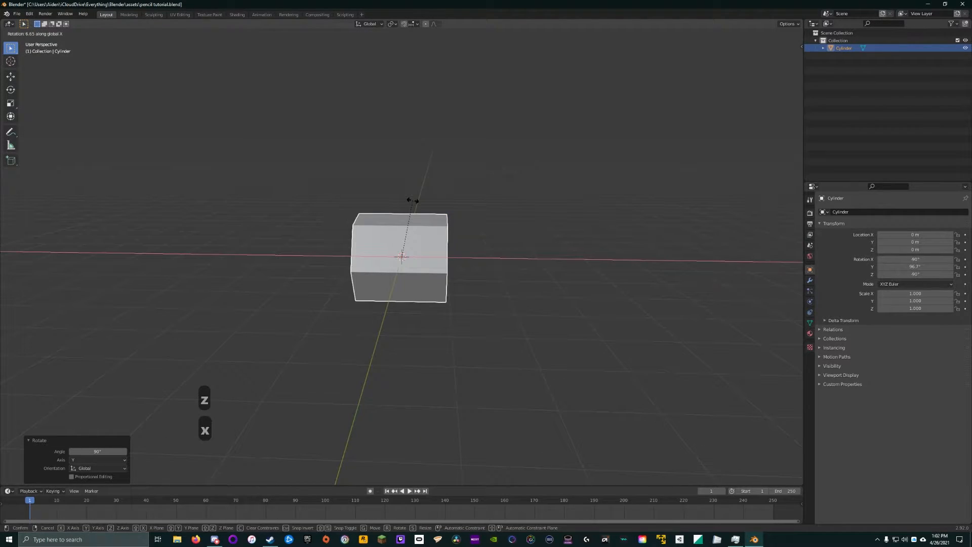
type("3")
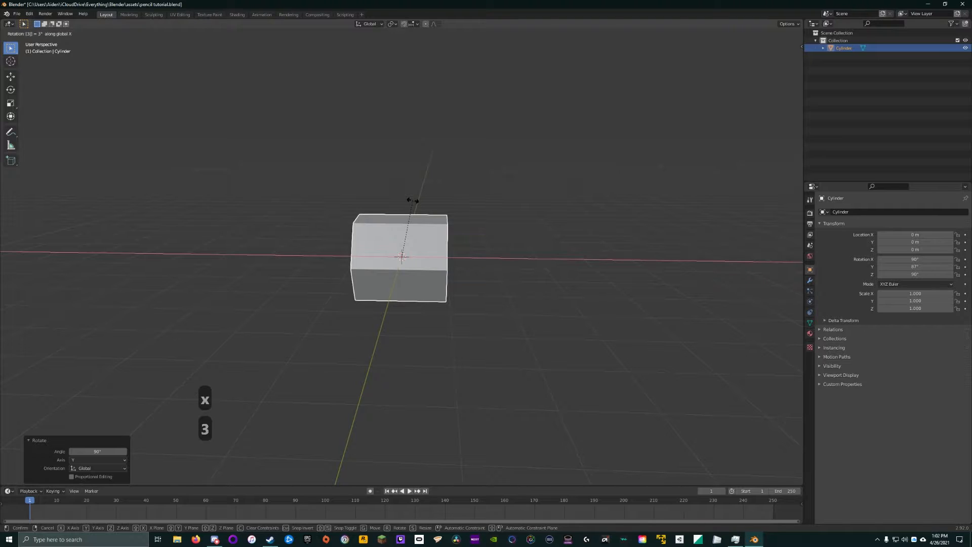
type("0")
key("Return")
middle_click_drag(412, 199, 452, 245)
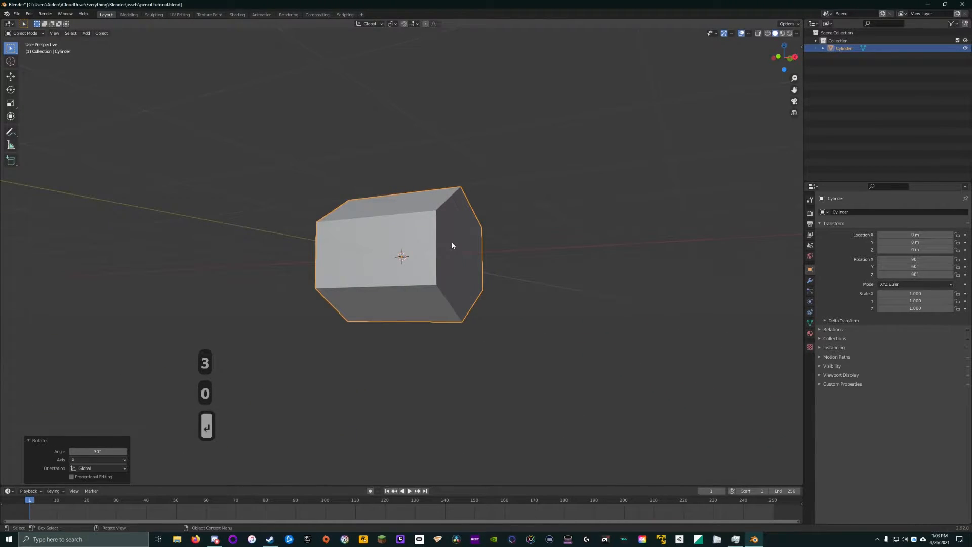
Step: Load pencil-side.png from the Pencil folder as a background image aligned to the front view
key("1")
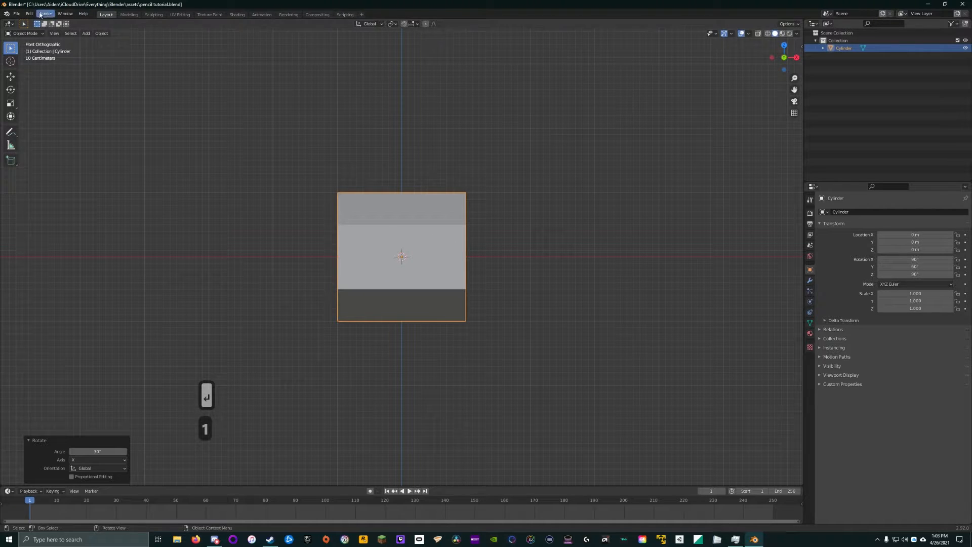
left_click(87, 33)
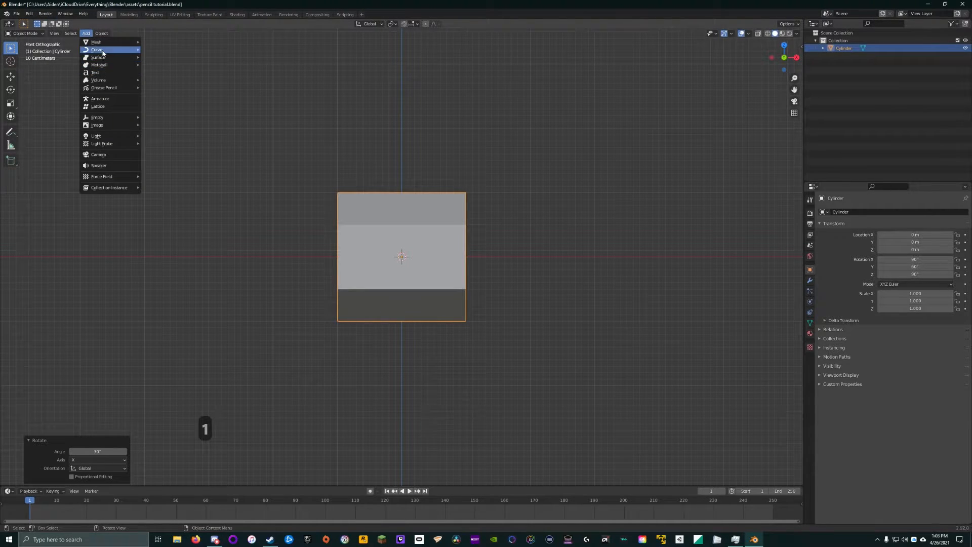
mouse_move(97, 126)
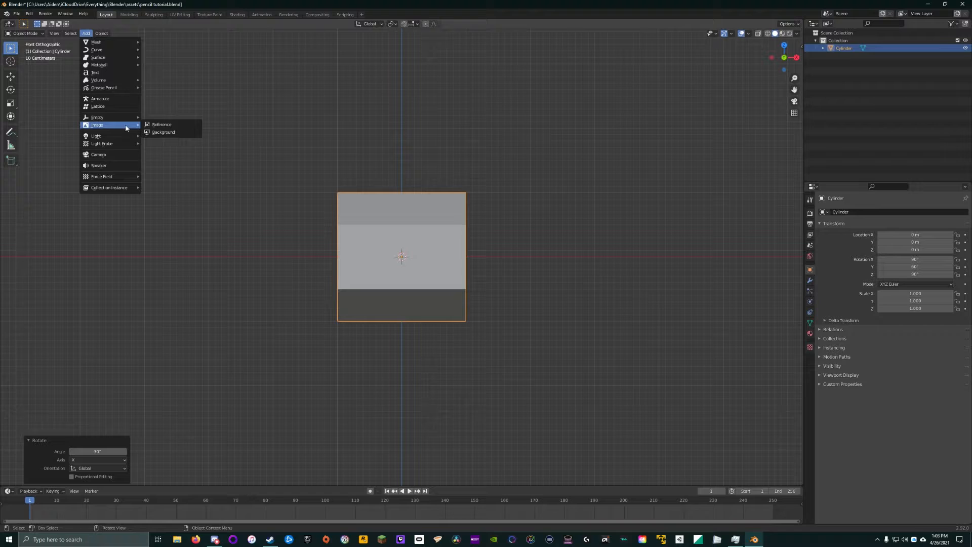
left_click(169, 133)
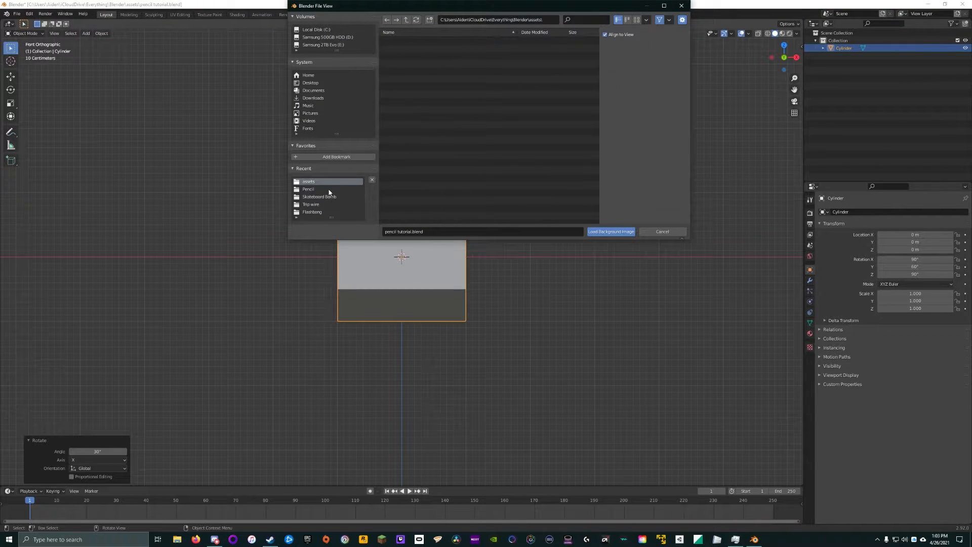
left_click(309, 188)
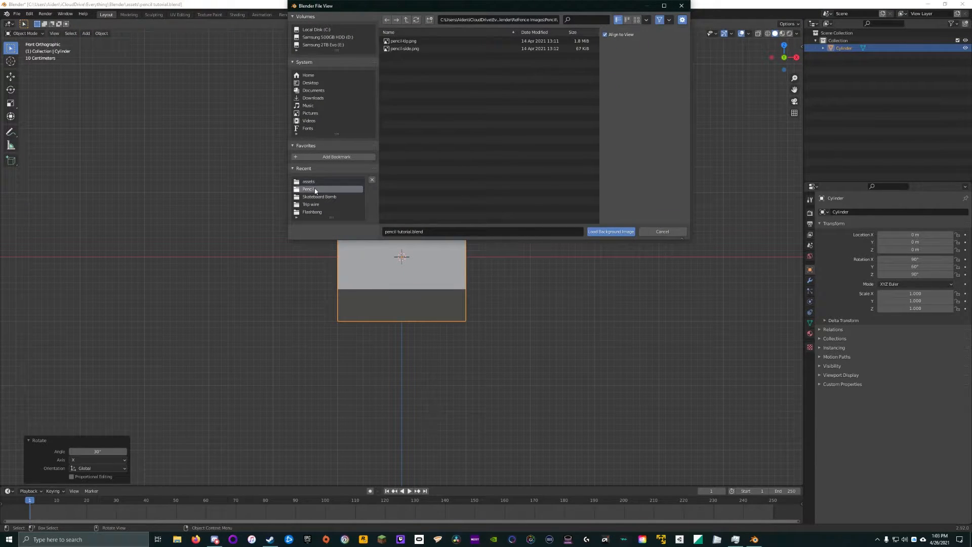
left_click(405, 48)
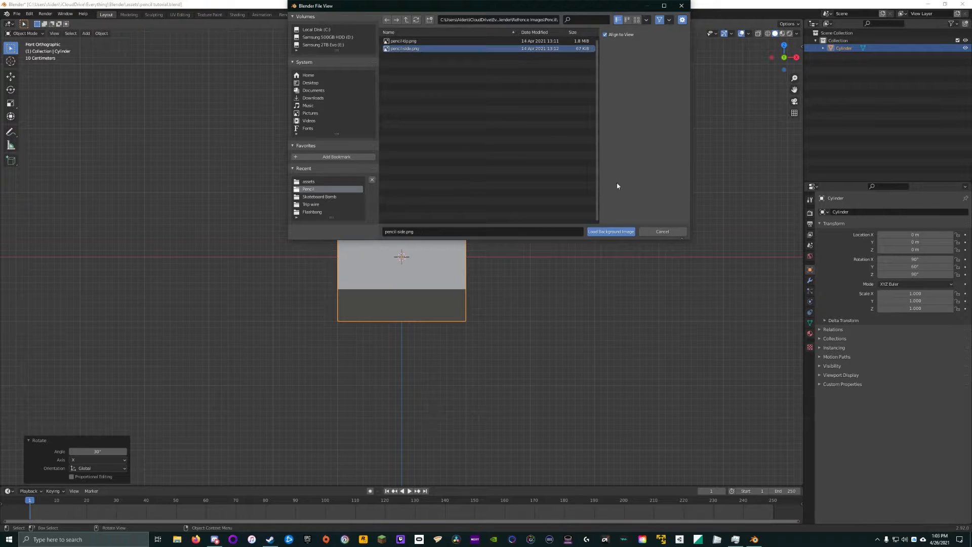
left_click(625, 232)
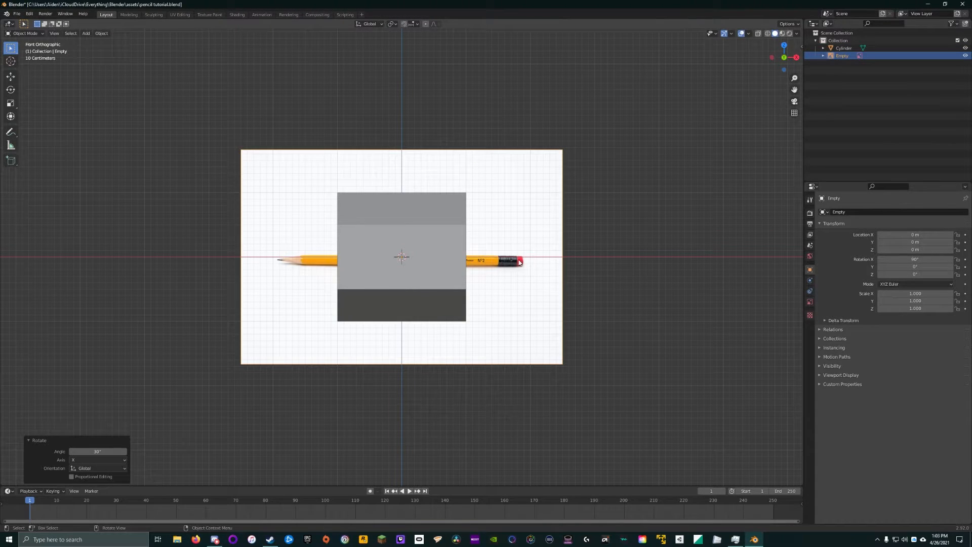
Step: Select the cylinder and display the viewport in wireframe shading so the pencil reference shows through
scroll(519, 262, "up", 3)
left_click(494, 252)
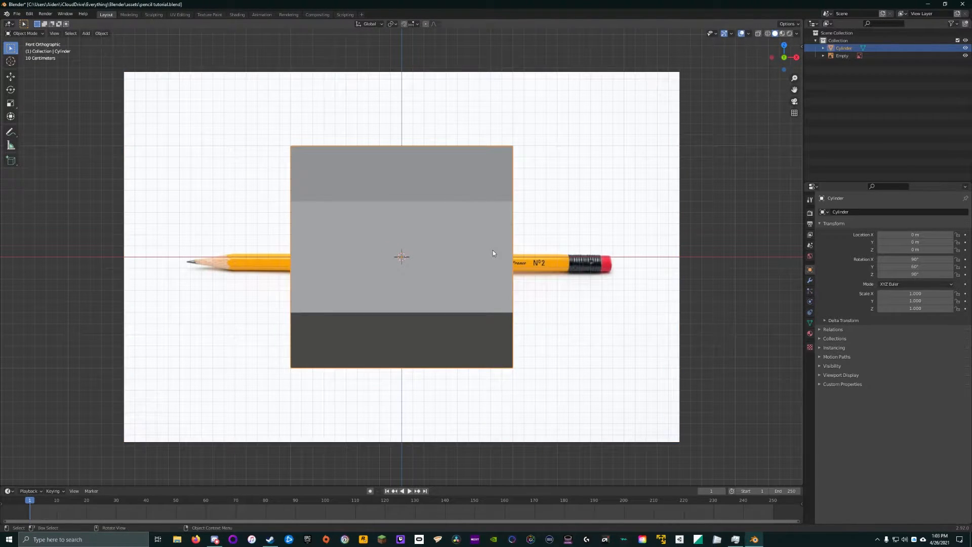
key("z")
left_click(404, 246)
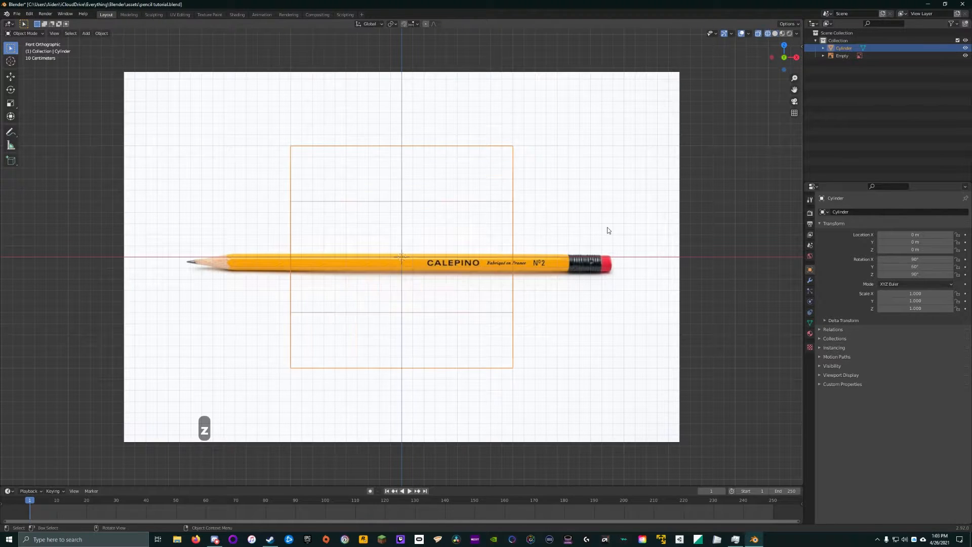
Step: Move the pencil reference image up about 0.044 m along the Z axis to centre the pencil on the X axis
left_click(605, 234)
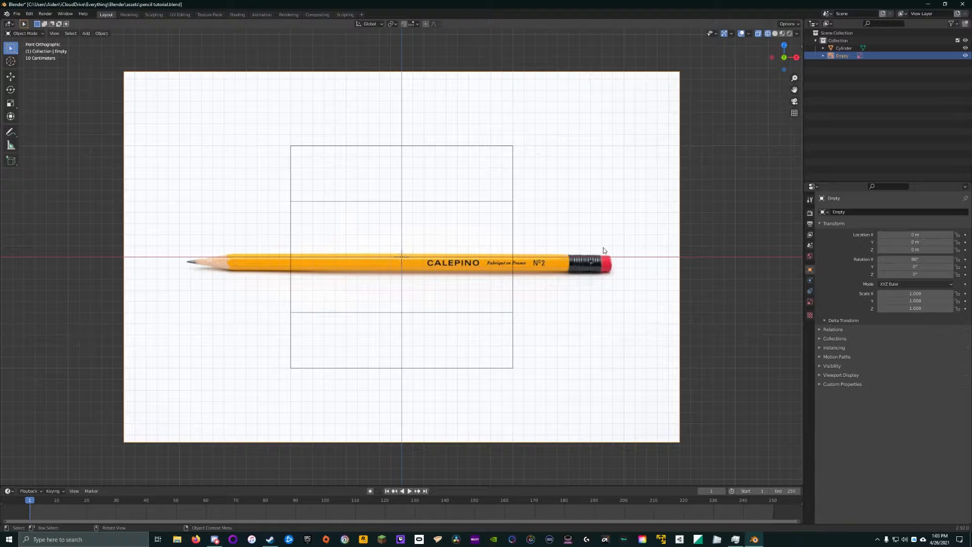
key("g")
key("x")
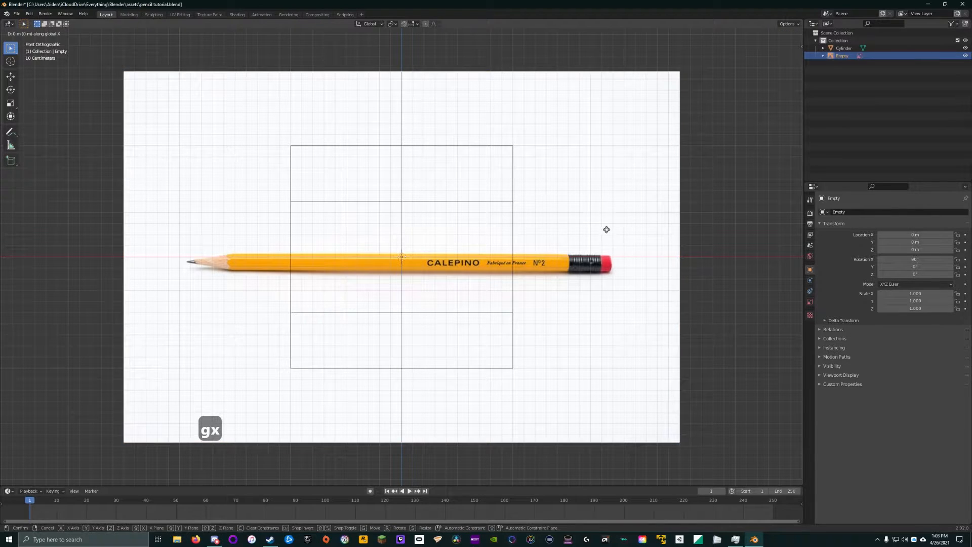
key("y")
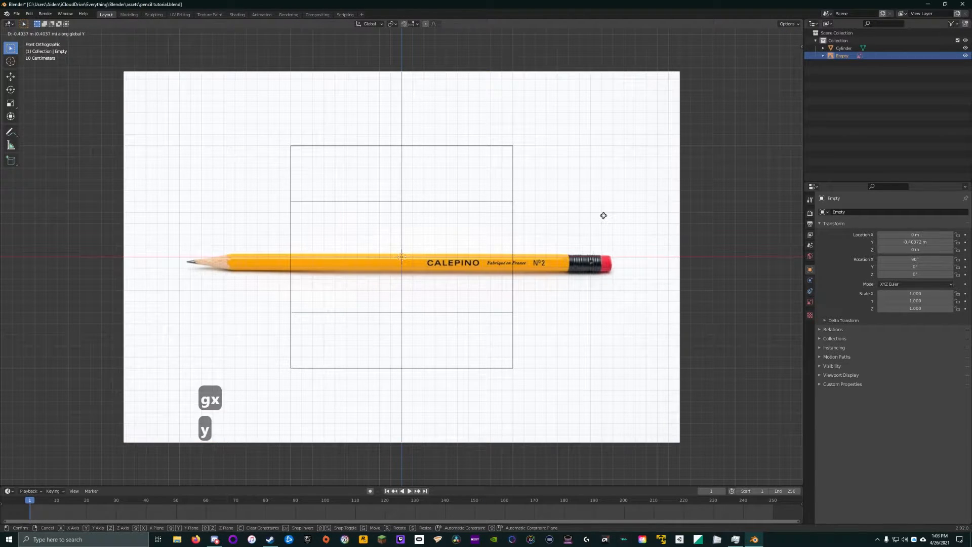
key("z")
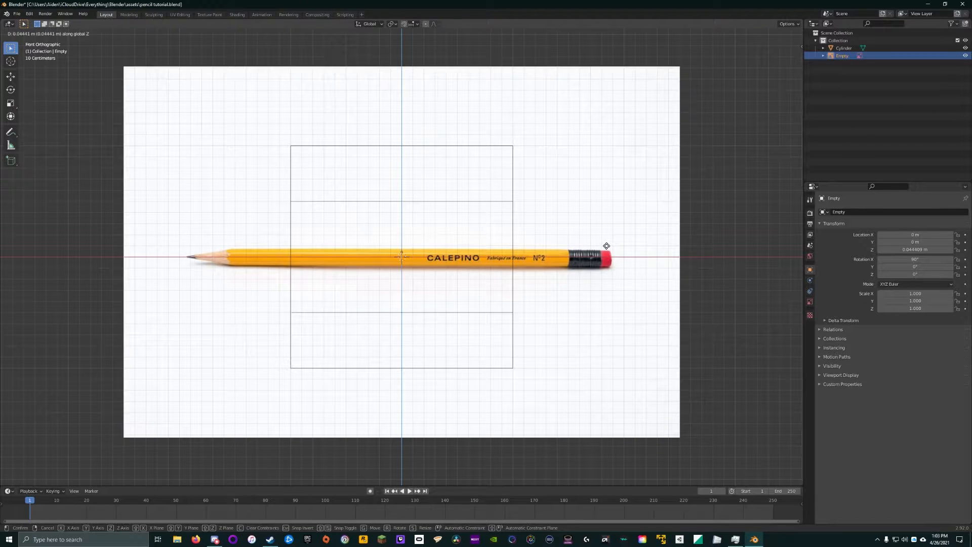
key("Return")
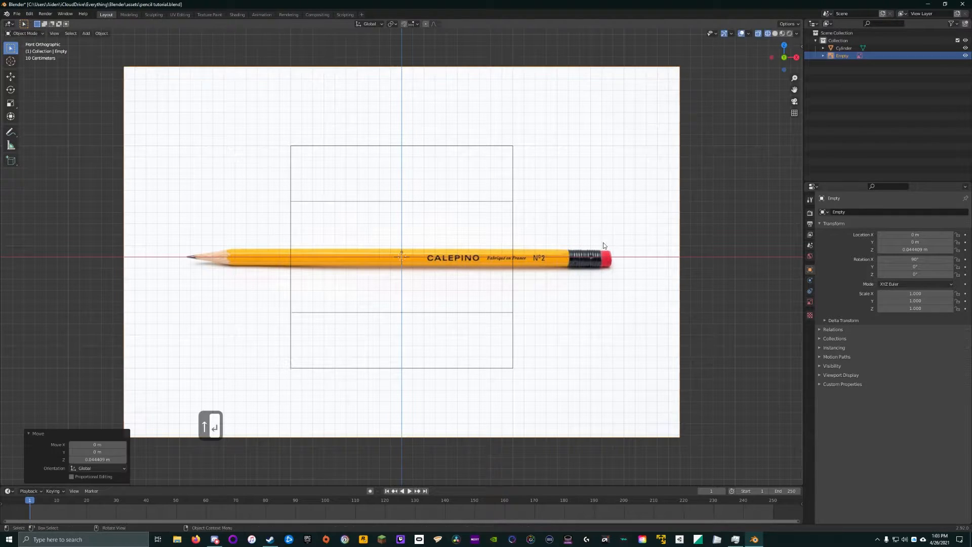
Step: Scale the cylinder down uniformly to about 0.093 to match the reference pencil's thickness, with the viewport in solid shading
left_click(422, 149)
key("s")
key("s")
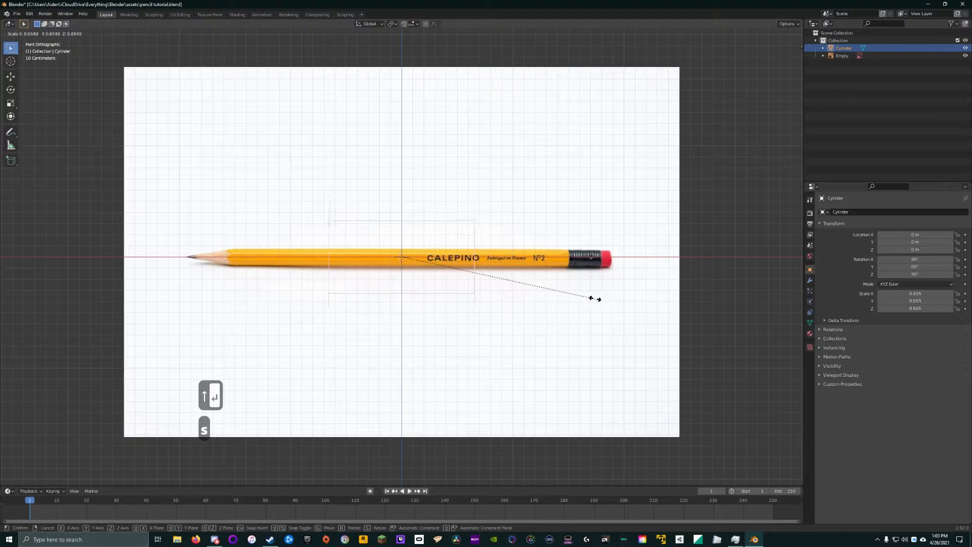
left_click(595, 301)
key("z")
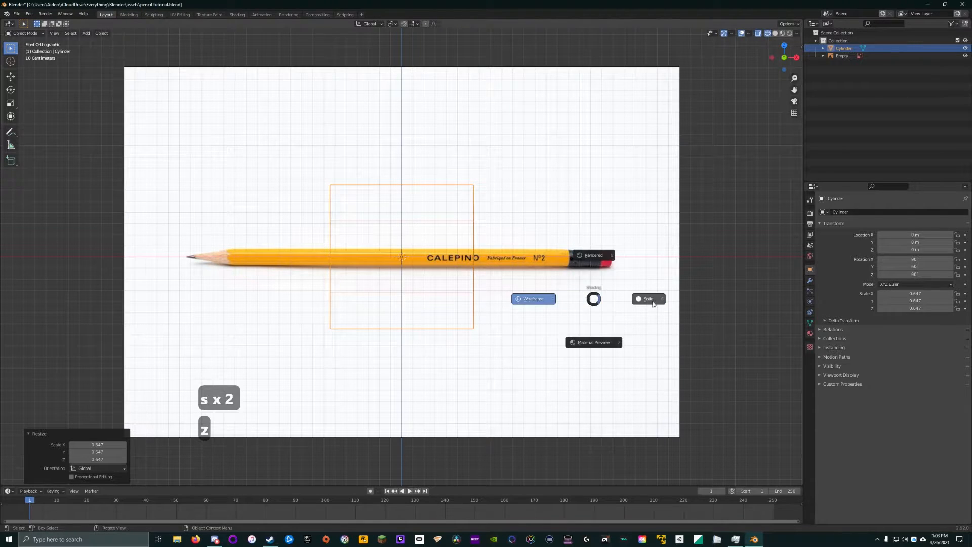
key("s")
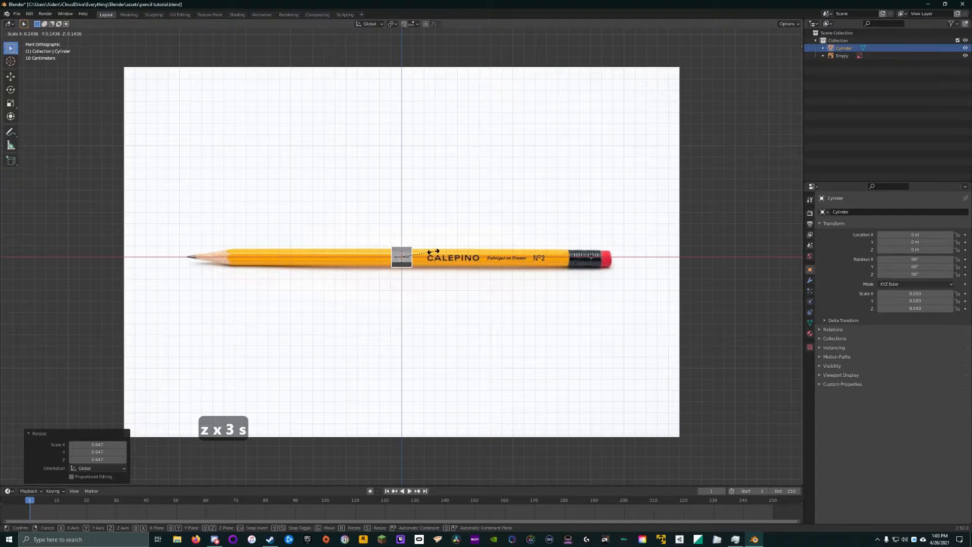
left_click(434, 254)
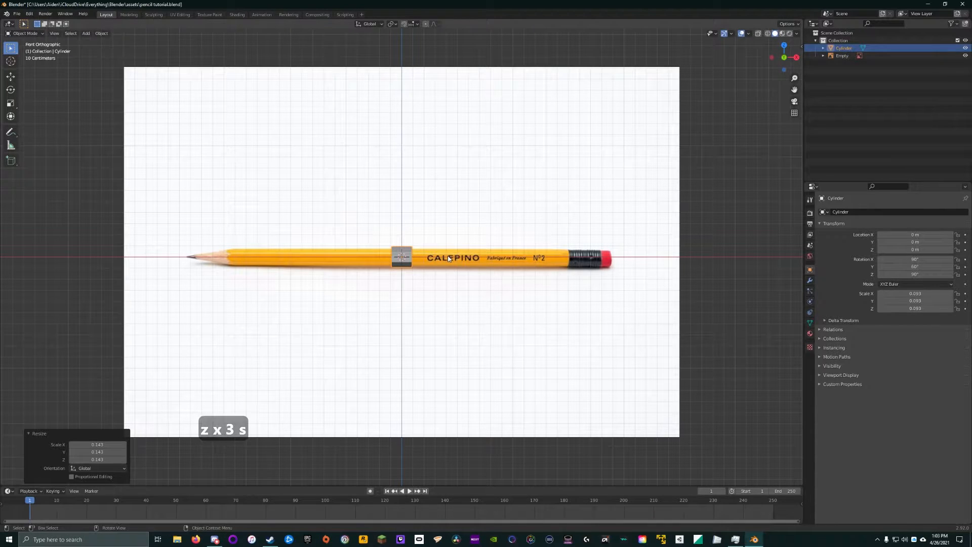
Step: Stretch the cylinder along the global X axis to a length scale of about 1.58, starting at the reference pencil's sharpened wood
key("s")
key("x")
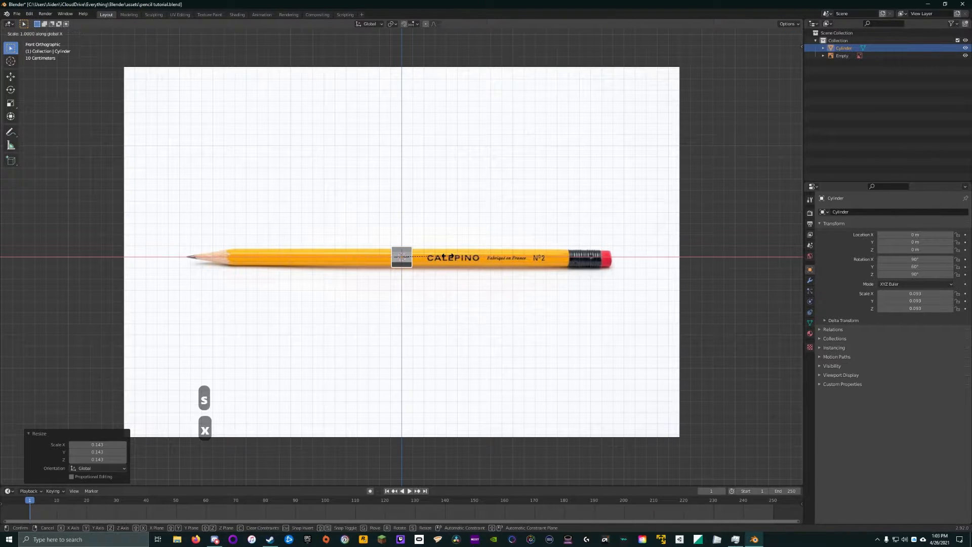
left_click(771, 249)
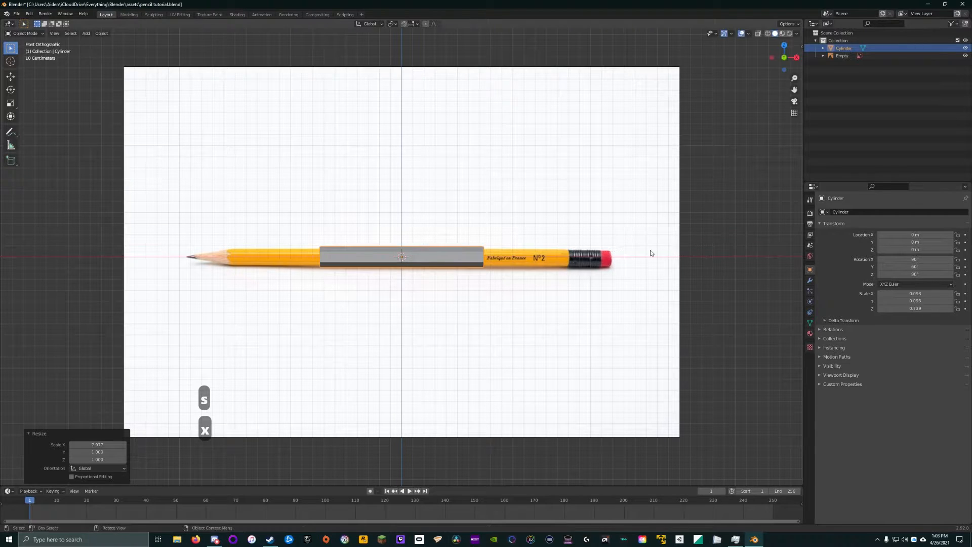
key("s")
key("x")
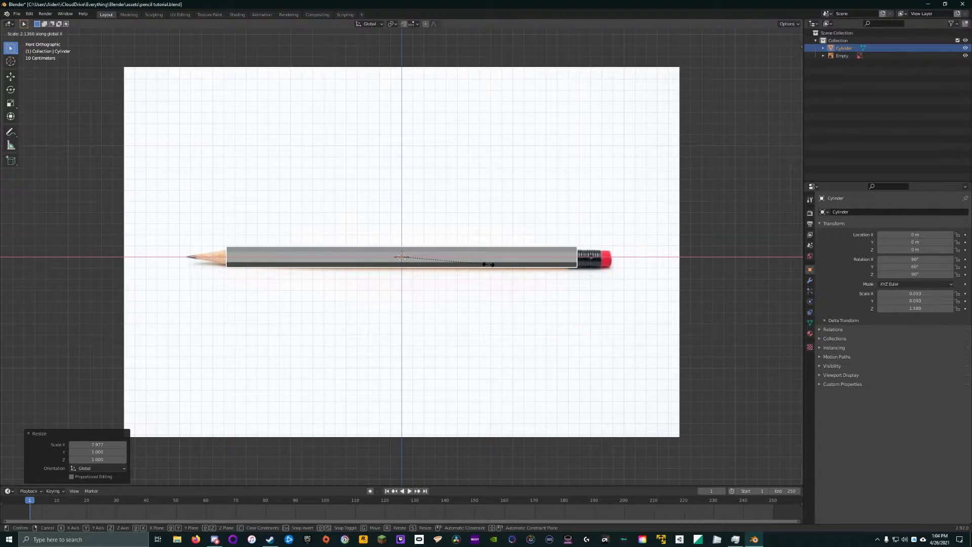
left_click(488, 263)
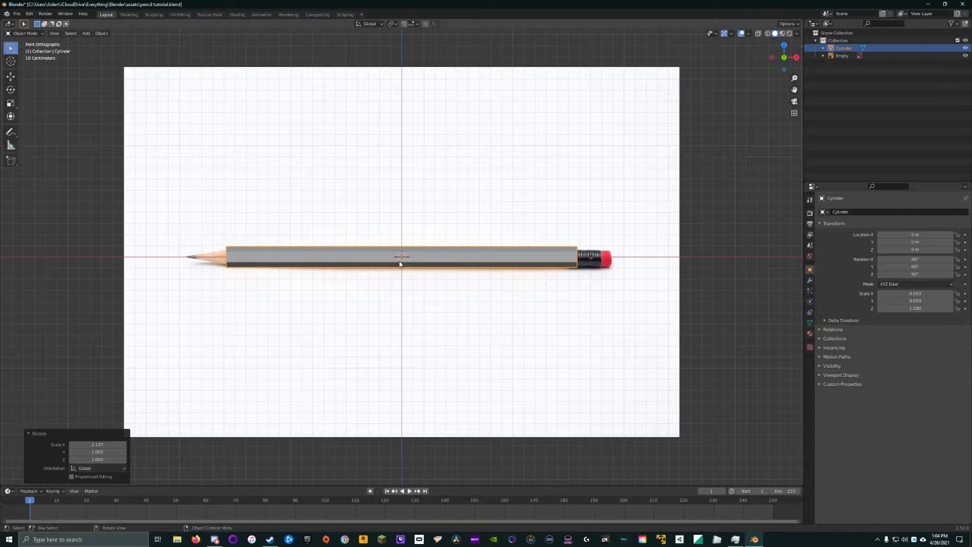
Step: Examine how the cylinder's ends line up with the sharpened tip and the metal eraser end of the reference
scroll(248, 263, "up", 3)
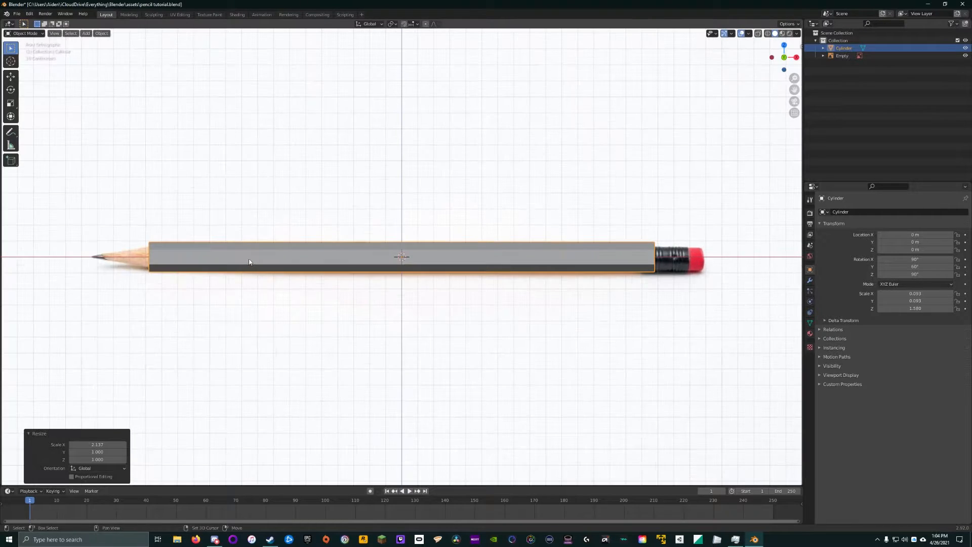
scroll(364, 265, "up", 3)
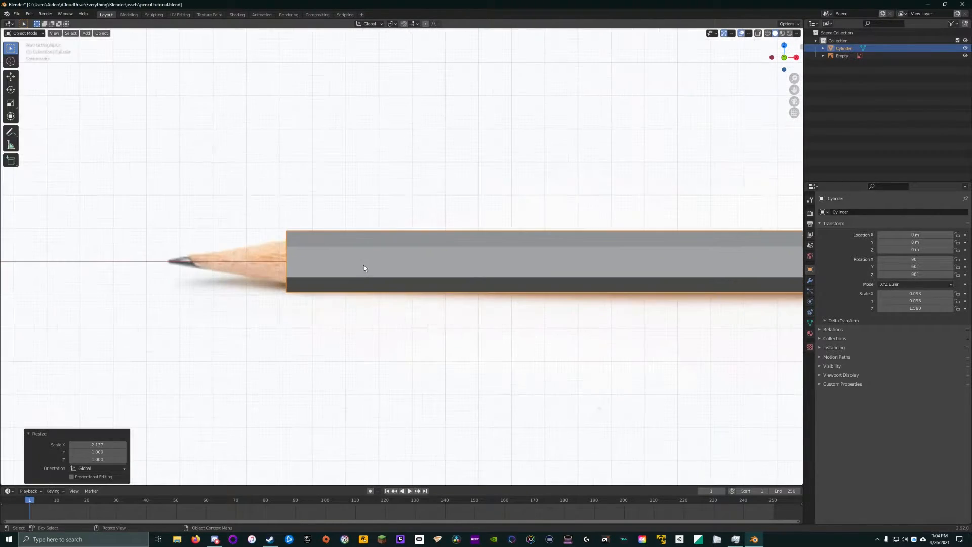
scroll(364, 265, "down", 4)
mouse_move(364, 265)
middle_mouse_down()
mouse_move(431, 262)
mouse_move(382, 308)
mouse_move(321, 263)
mouse_move(474, 302)
middle_mouse_up()
scroll(321, 263, "down", 4)
key("1")
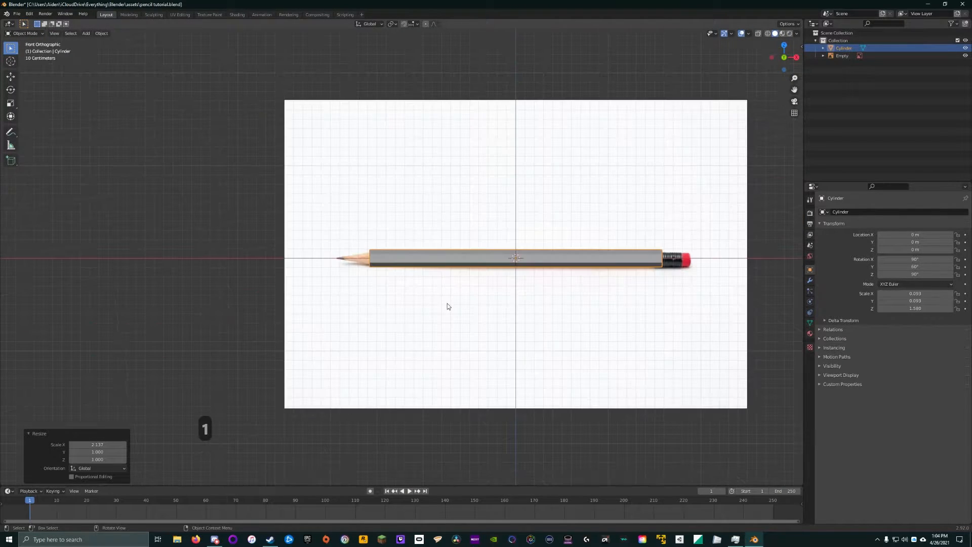
scroll(395, 268, "up", 4)
mouse_move(366, 260)
middle_mouse_down("shift")
mouse_move(387, 270)
mouse_move(303, 261)
mouse_move(321, 251)
mouse_move(375, 268)
mouse_move(277, 265)
middle_mouse_up("shift")
scroll(375, 269, "up", 2)
scroll(304, 267, "down", 3)
middle_click_drag(681, 279, 349, 280, "shift")
middle_click_drag(582, 260, 412, 278, "shift")
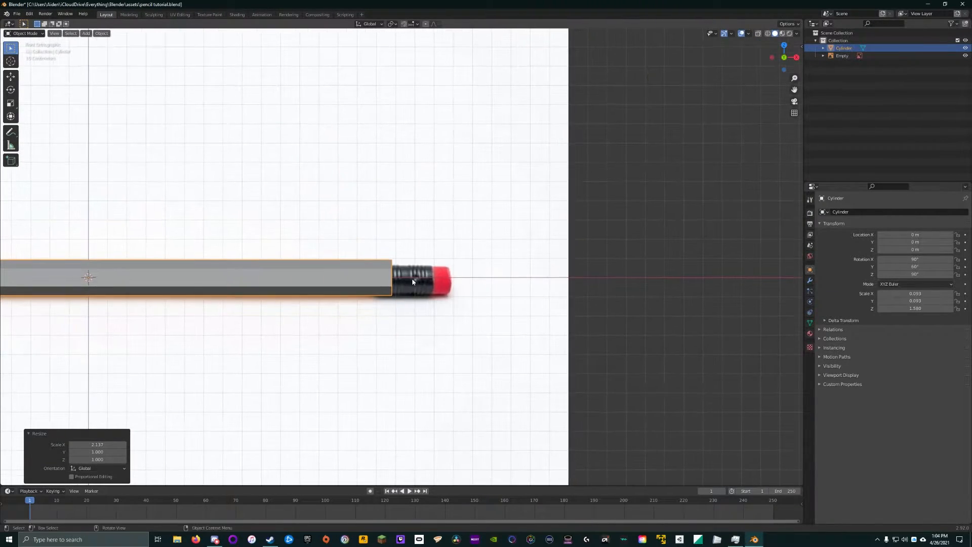
scroll(385, 278, "up", 4)
scroll(379, 278, "up", 2)
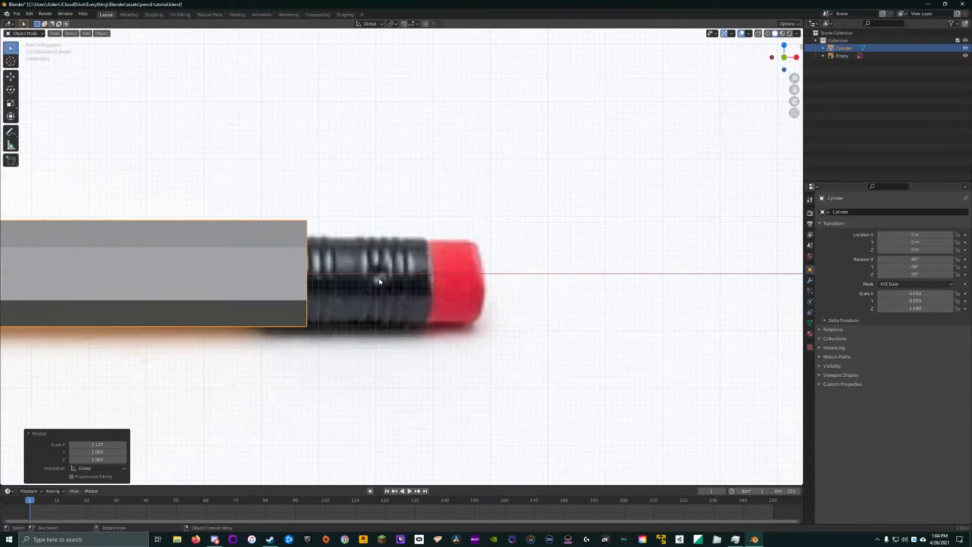
scroll(380, 282, "down", 5)
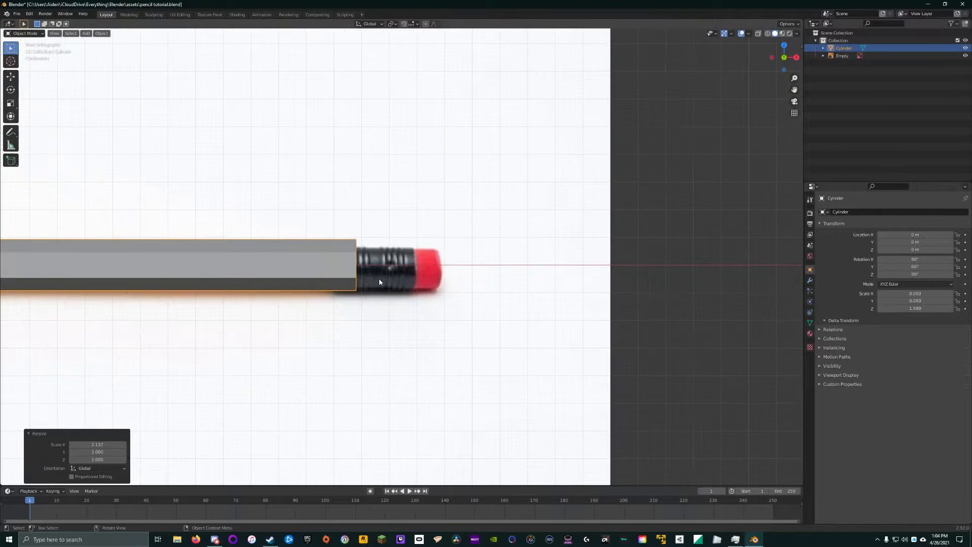
scroll(394, 278, "down", 1)
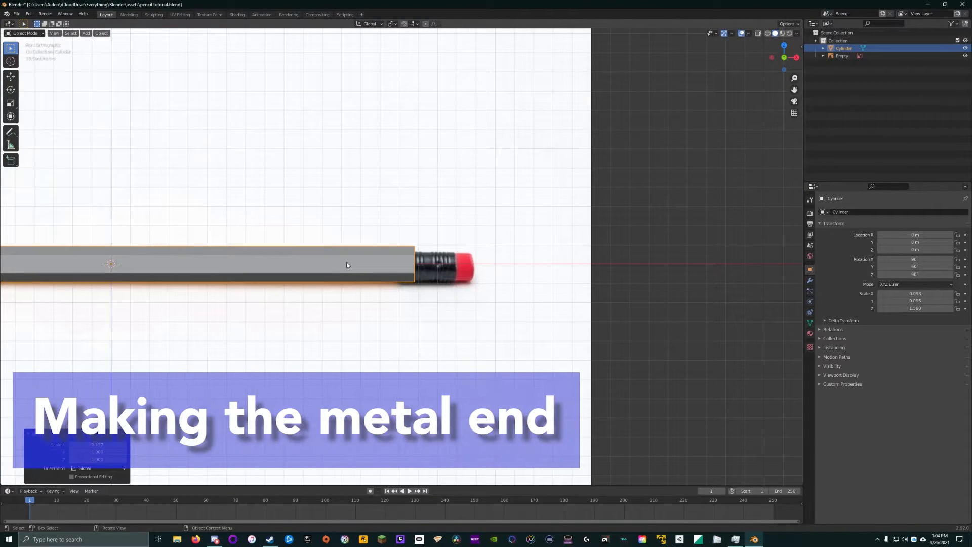
Step: Duplicate the pencil body in place and scale the copy up uniformly by about 1.04
right_click(335, 287)
left_click(319, 311)
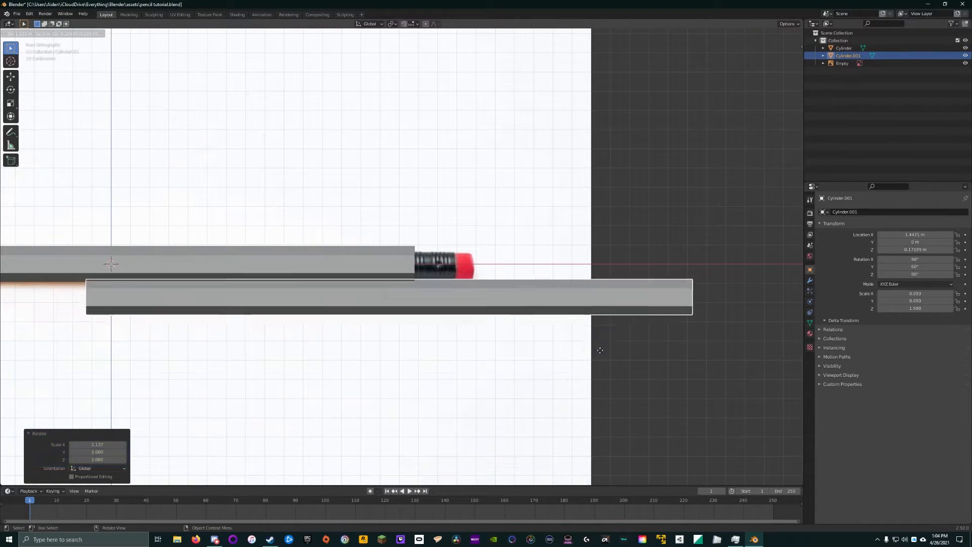
key("Escape")
scroll(577, 354, "down", 1)
scroll(578, 354, "down", 1)
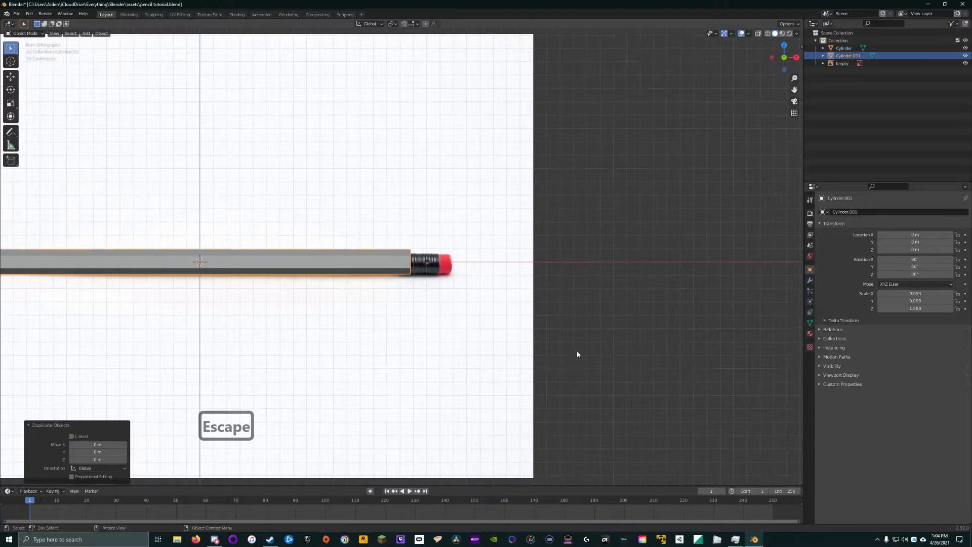
key("s")
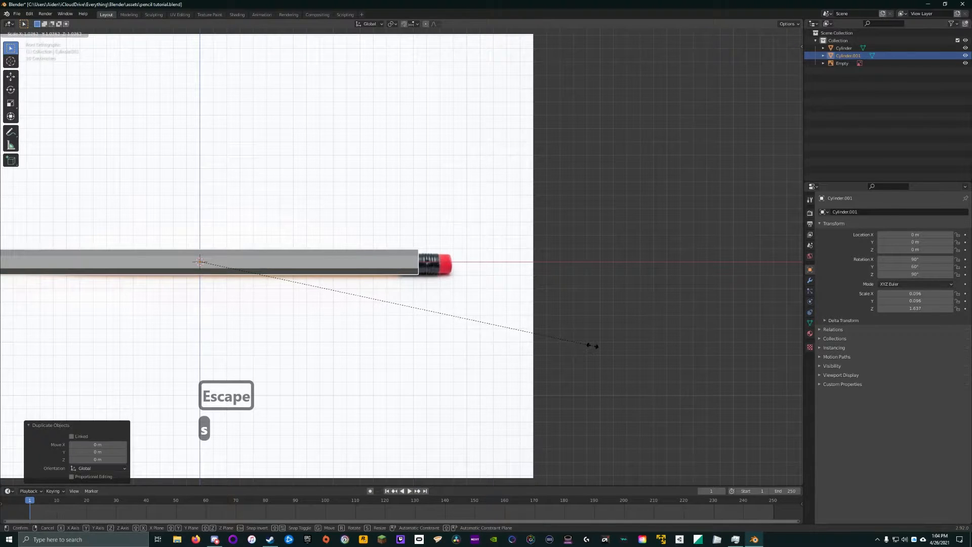
left_click(594, 344)
Step: Display the viewport in wireframe shading and view the nested cylinders at an angle near the eraser end
mouse_move(595, 345)
middle_mouse_down()
mouse_move(509, 347)
mouse_move(538, 354)
mouse_move(580, 343)
middle_mouse_up()
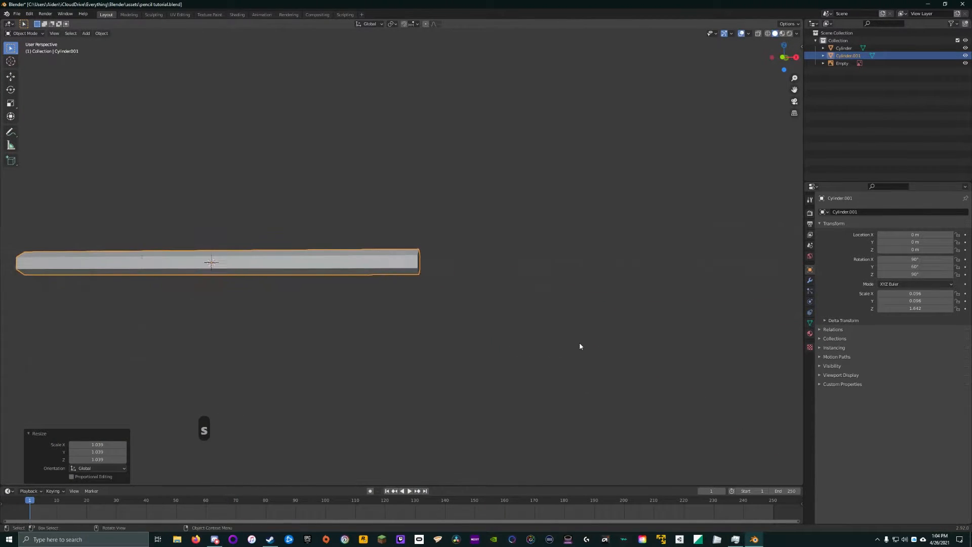
key("z")
left_click(514, 340)
mouse_move(478, 330)
middle_mouse_down()
mouse_move(526, 336)
mouse_move(453, 336)
middle_mouse_up()
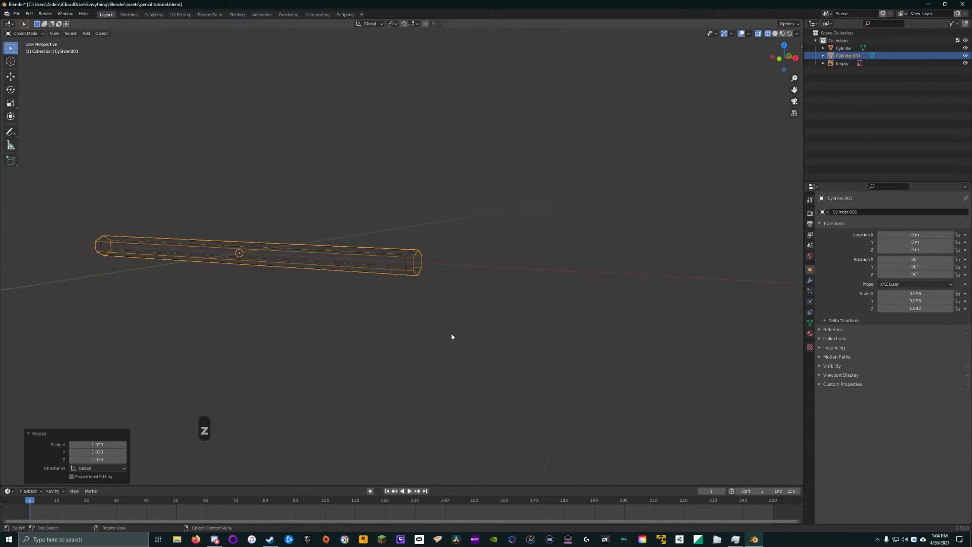
scroll(403, 263, "up", 5)
scroll(404, 263, "down", 4)
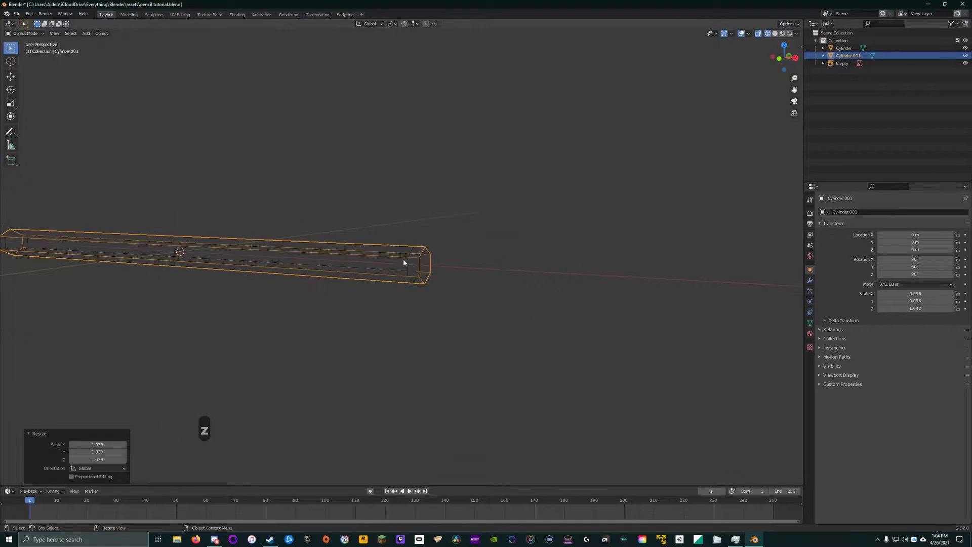
middle_click_drag(408, 263, 456, 270)
Step: Shorten the duplicated cylinder along the global X axis to a length scale of about 0.33
key("s")
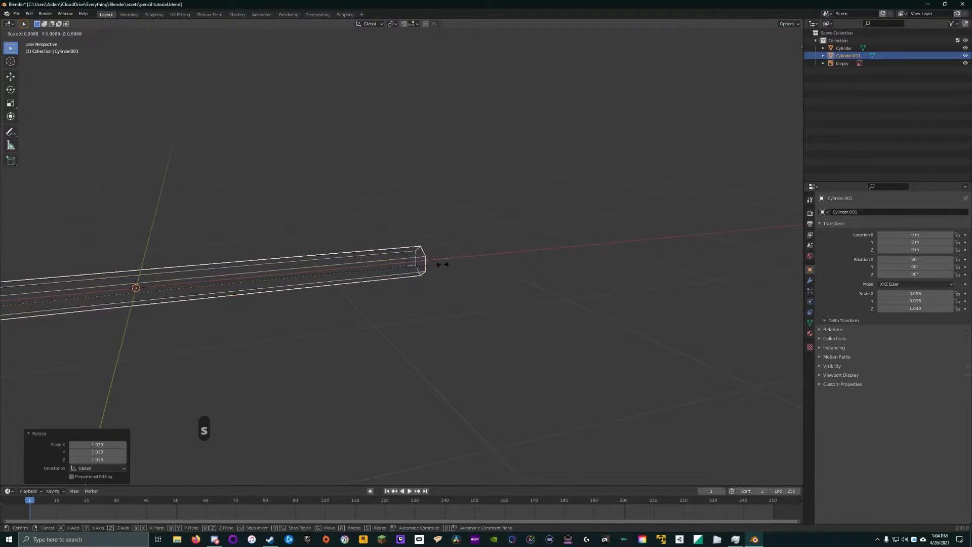
key("x")
left_click(239, 283)
middle_click_drag(239, 283, 232, 279)
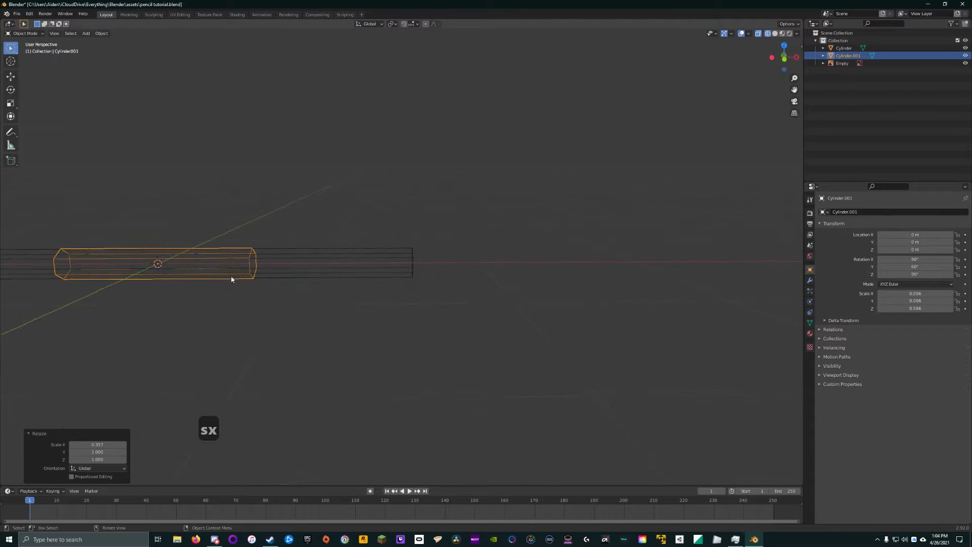
key("s")
key("x")
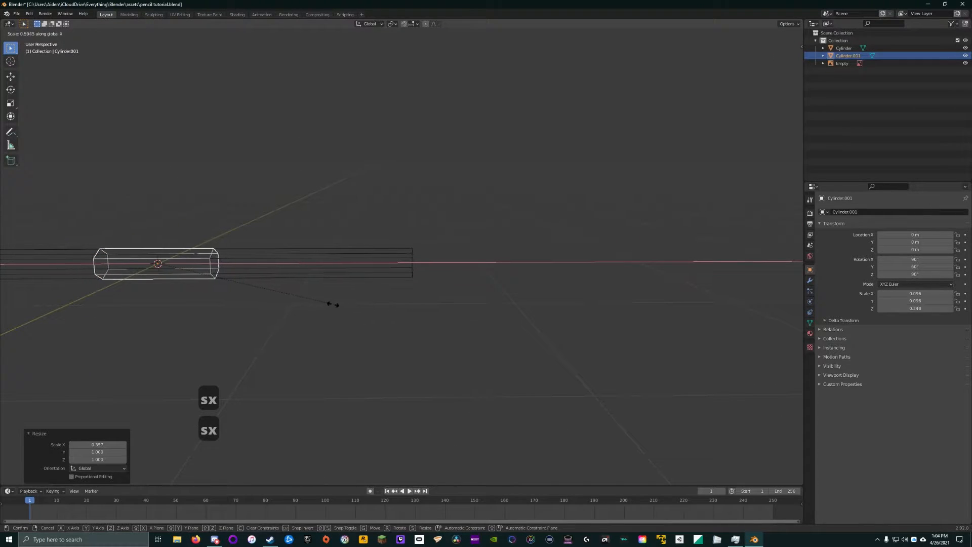
left_click(326, 303)
Step: In front view, move the shortened cylinder about 1.46 m along X so its end meets the start of the eraser
key("KP_1")
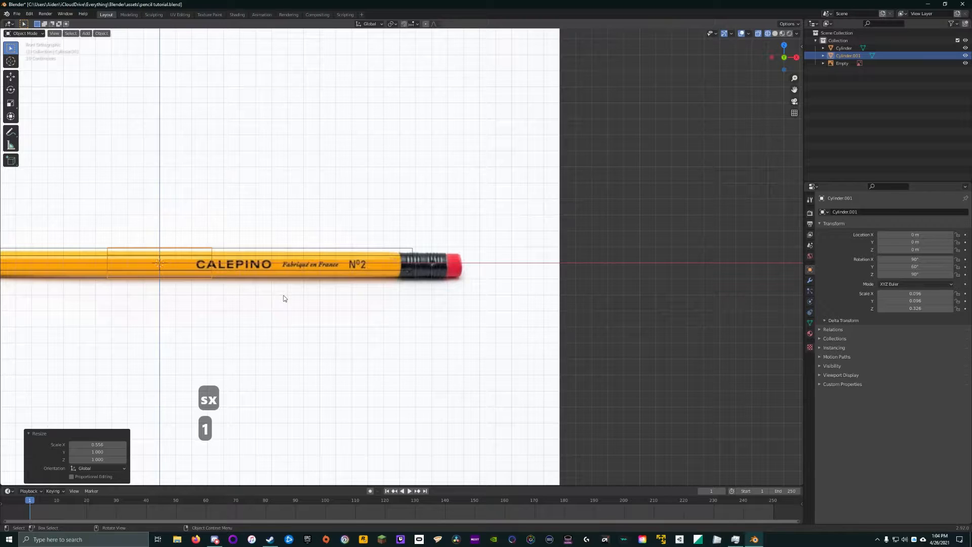
key("g")
key("x")
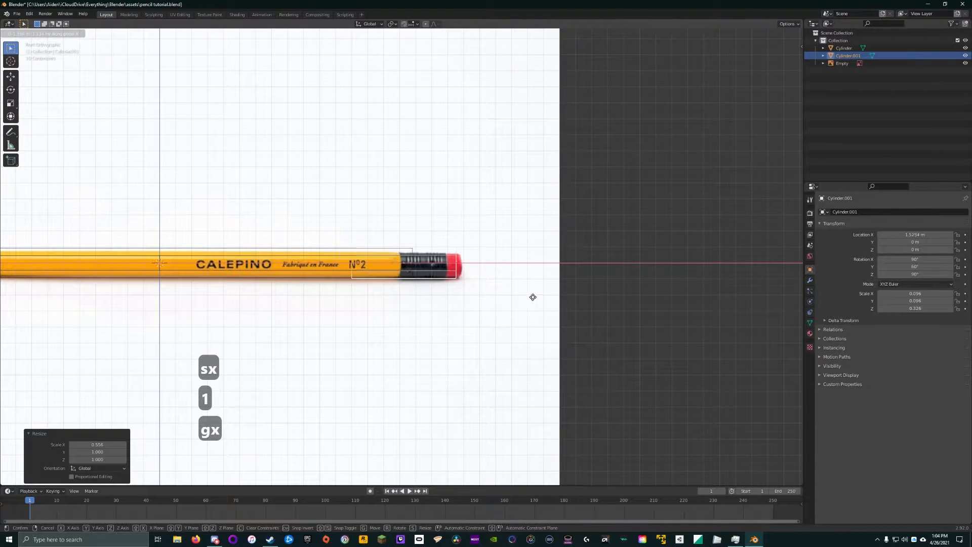
left_click(520, 298)
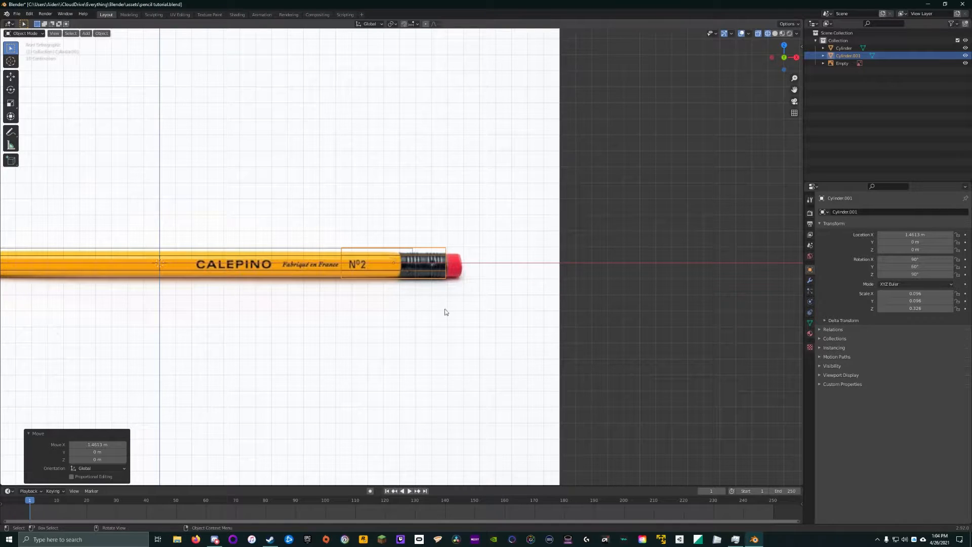
Step: Scale the short hexagonal cylinder up uniformly by about 1.10 and shorten it along global X to a length scale of about 0.24
scroll(484, 285, "up", 4)
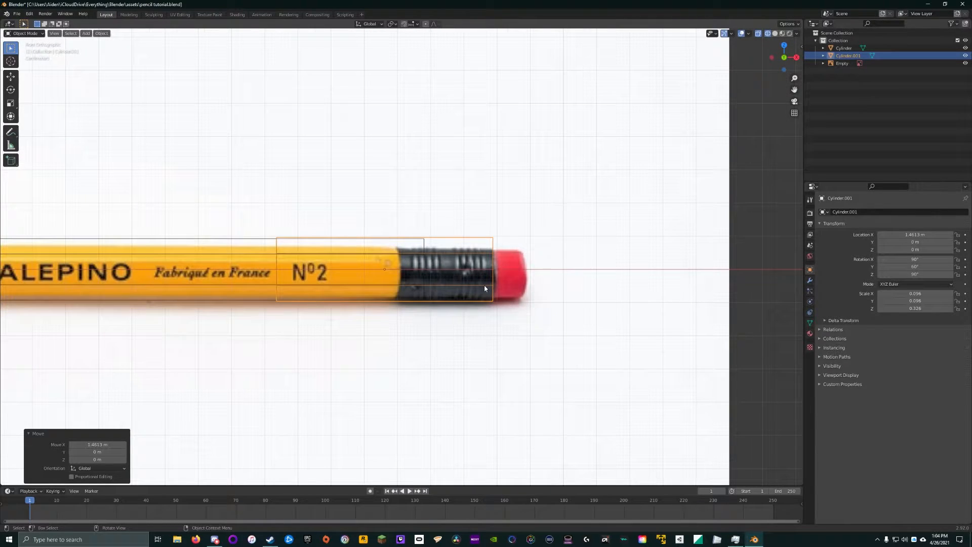
key("s")
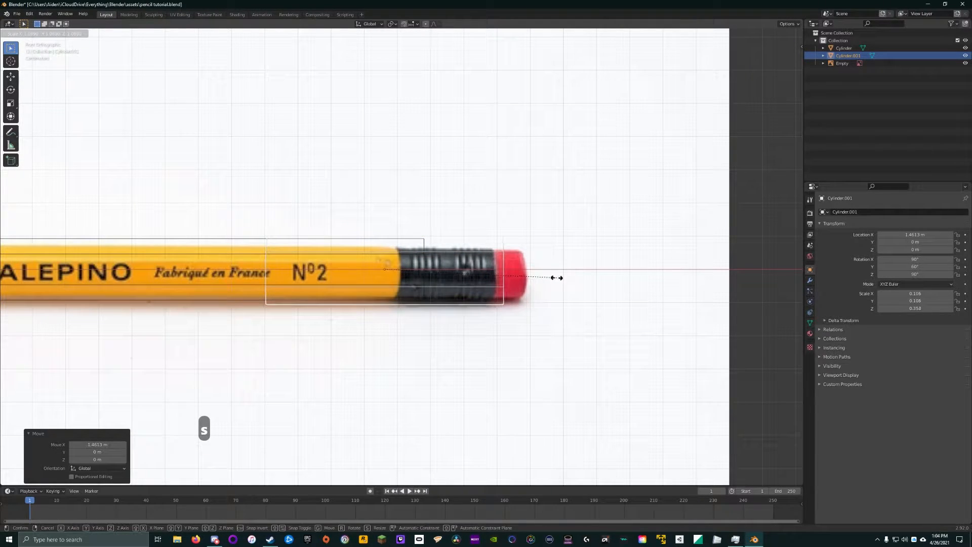
left_click(562, 284)
key("s")
key("x")
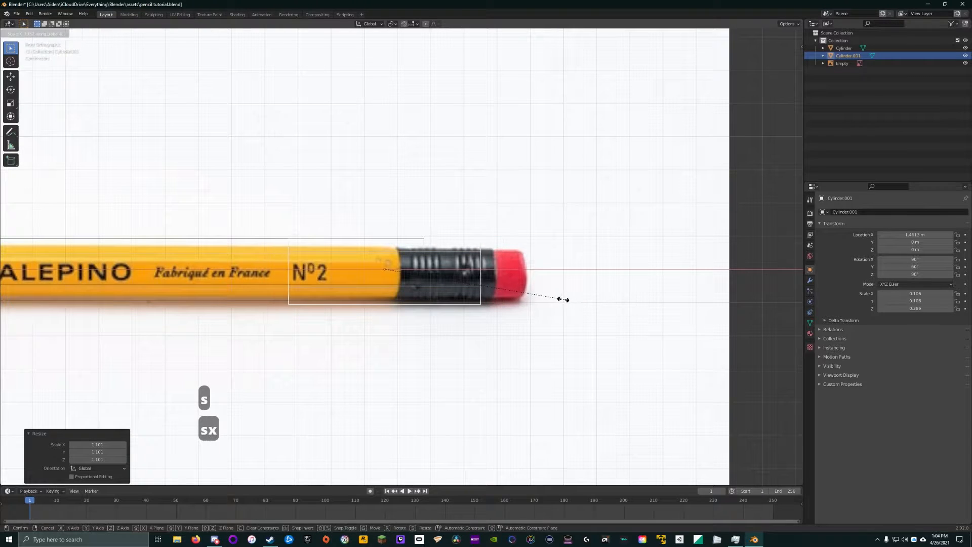
left_click(530, 299)
Step: Move the short hexagonal cylinder about 0.10 m along X so its end meets the start of the eraser
key("g")
key("x")
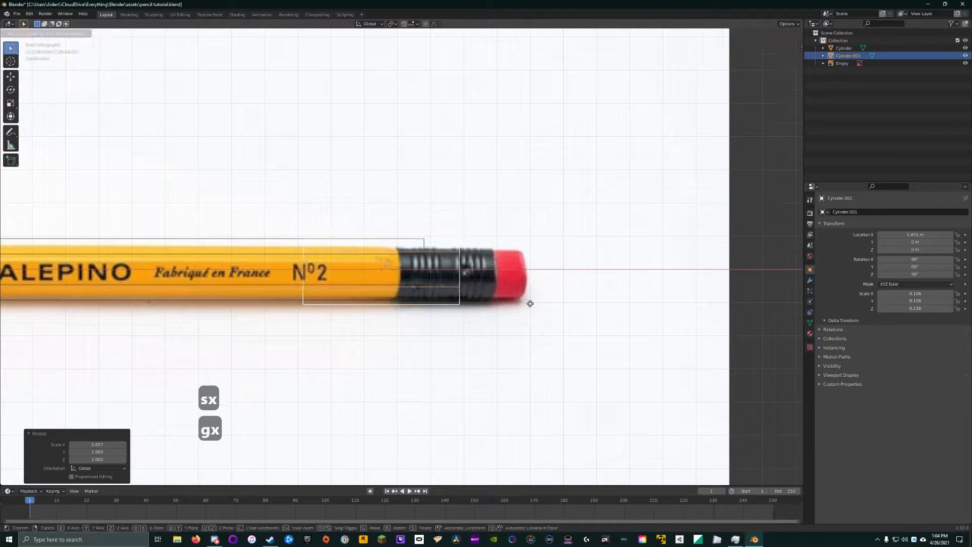
left_click(565, 296)
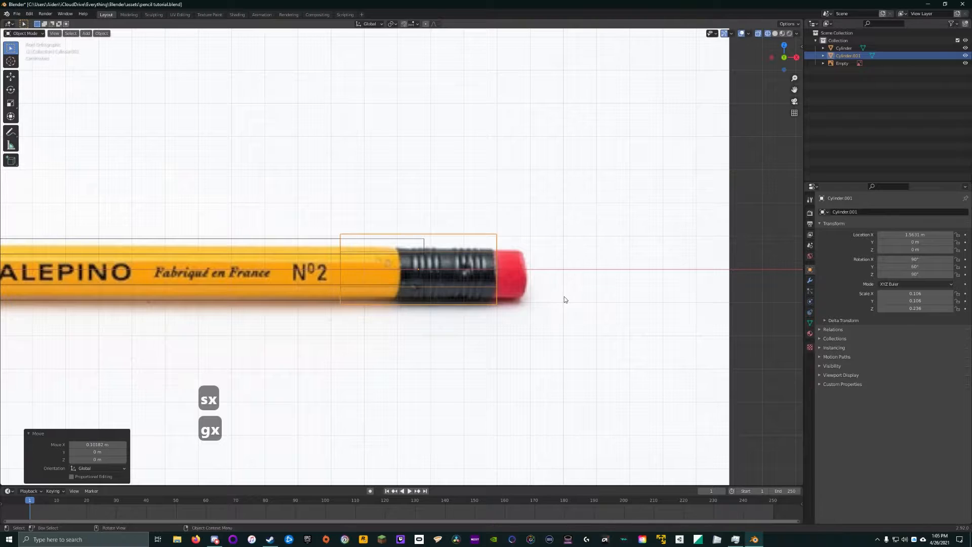
key("s")
key("s")
key("s")
key("s")
key("s")
key("s")
key("s")
key("s")
key("s")
key("s")
key("Escape")
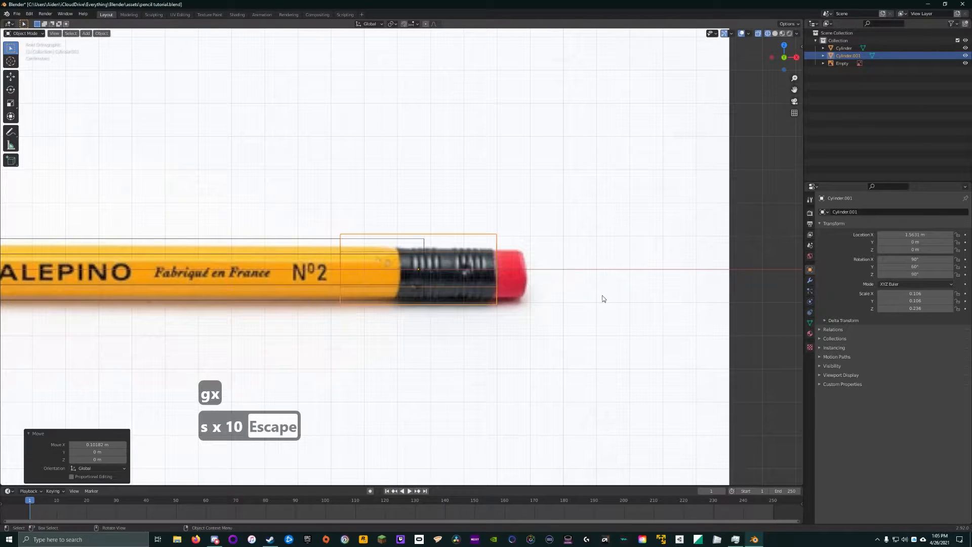
Step: Examine the short cylinder's fit over the pencil body in solid shading and against the front-view reference in wireframe, ending in solid shading
key("z")
left_click(523, 299)
mouse_move(522, 299)
middle_mouse_down()
mouse_move(530, 289)
mouse_move(599, 301)
mouse_move(547, 248)
mouse_move(413, 242)
mouse_move(482, 240)
middle_mouse_up()
left_click(599, 301)
key("1")
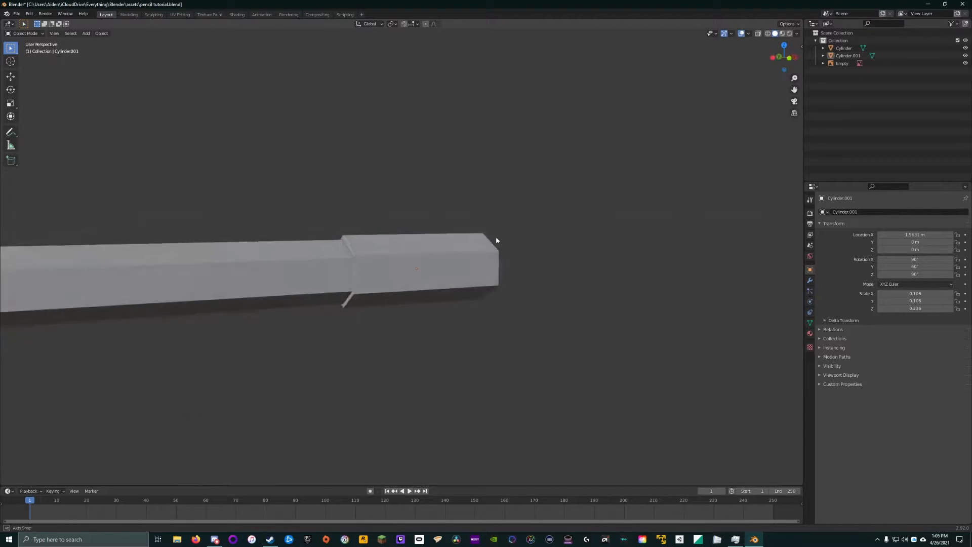
left_click(476, 242)
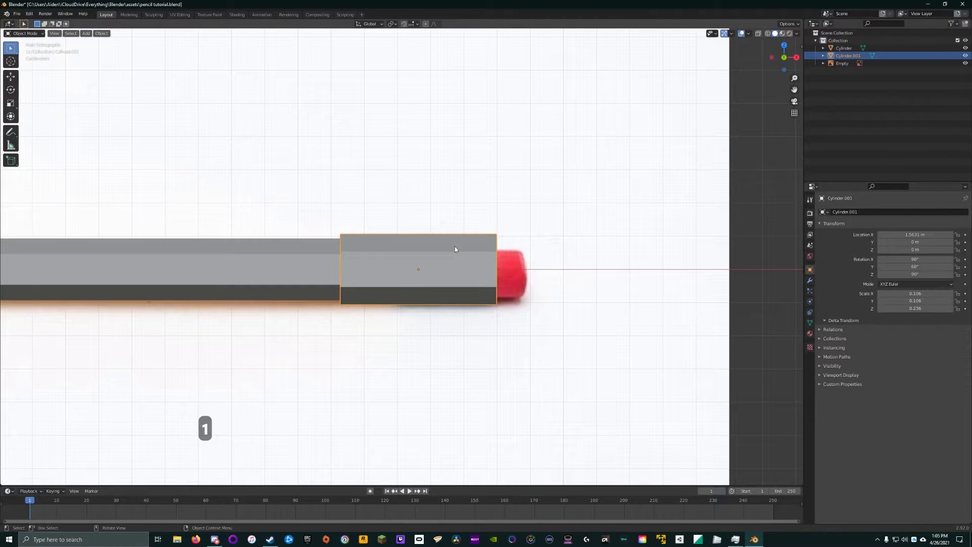
key("z")
key("z")
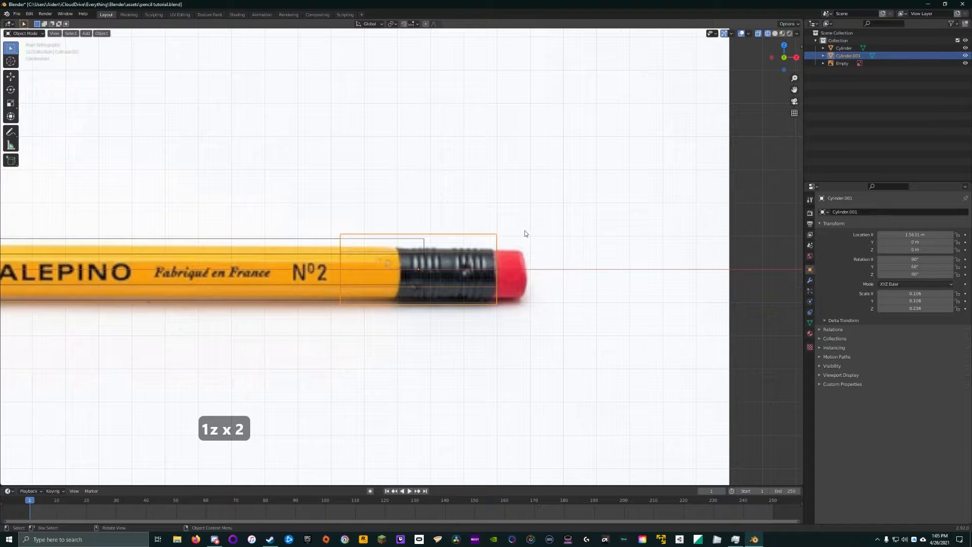
key("z")
key("z")
mouse_move(546, 245)
middle_mouse_down()
mouse_move(484, 254)
mouse_move(561, 255)
mouse_move(557, 225)
mouse_move(647, 243)
mouse_move(577, 244)
mouse_move(566, 258)
middle_mouse_up()
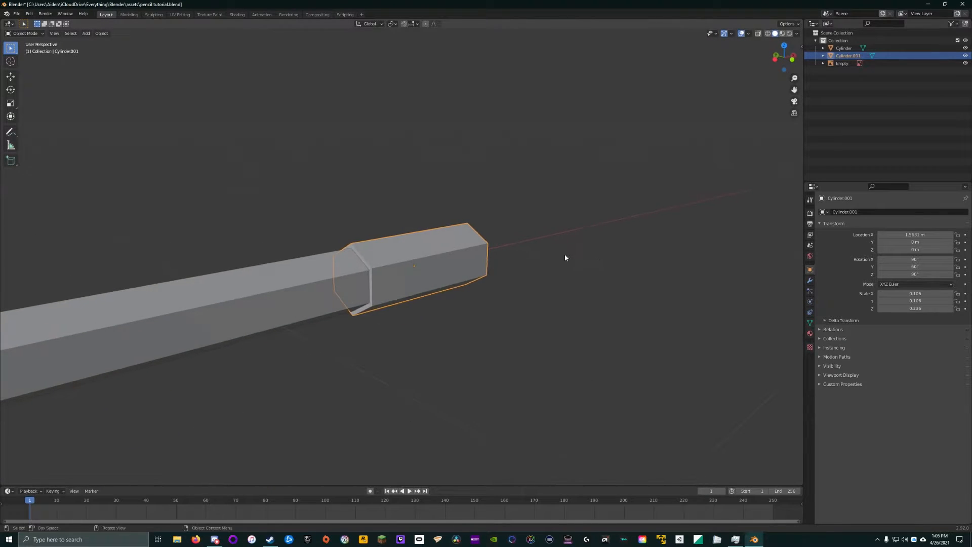
Step: Enable snapping with Edge Center as the snap target
scroll(460, 260, "up", 1)
left_click(413, 24)
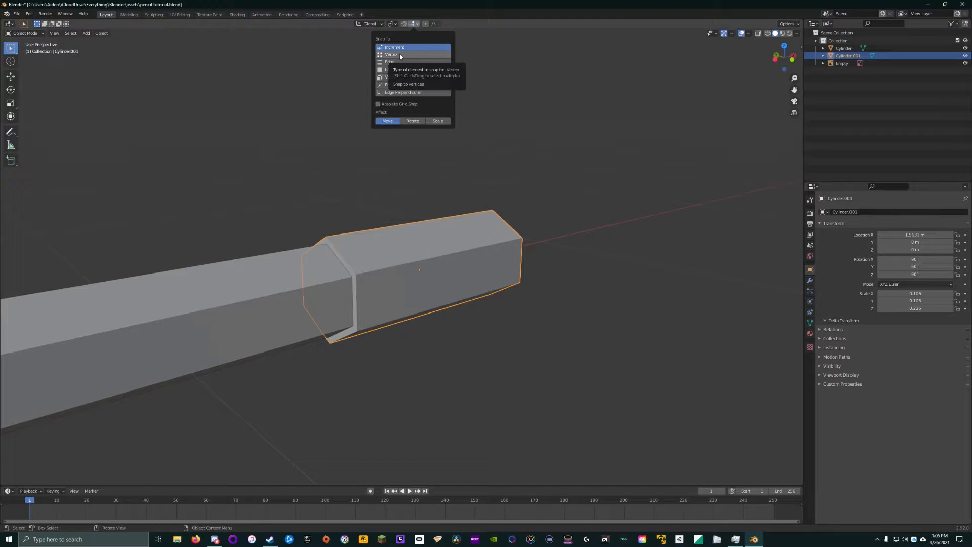
left_click(389, 85)
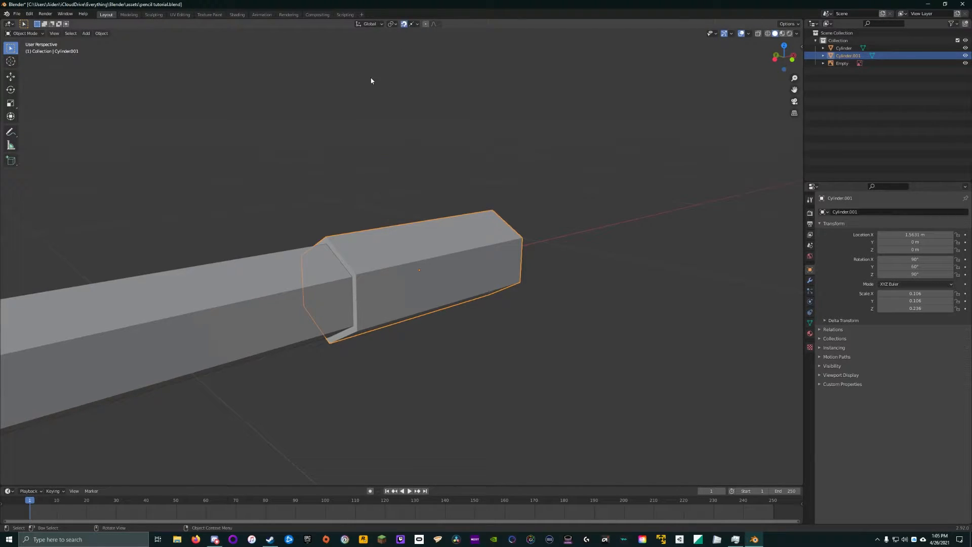
Step: Measure the short hexagonal cylinder's length along one side face and the width across its end face, then leave the Measure tool
left_click(10, 145)
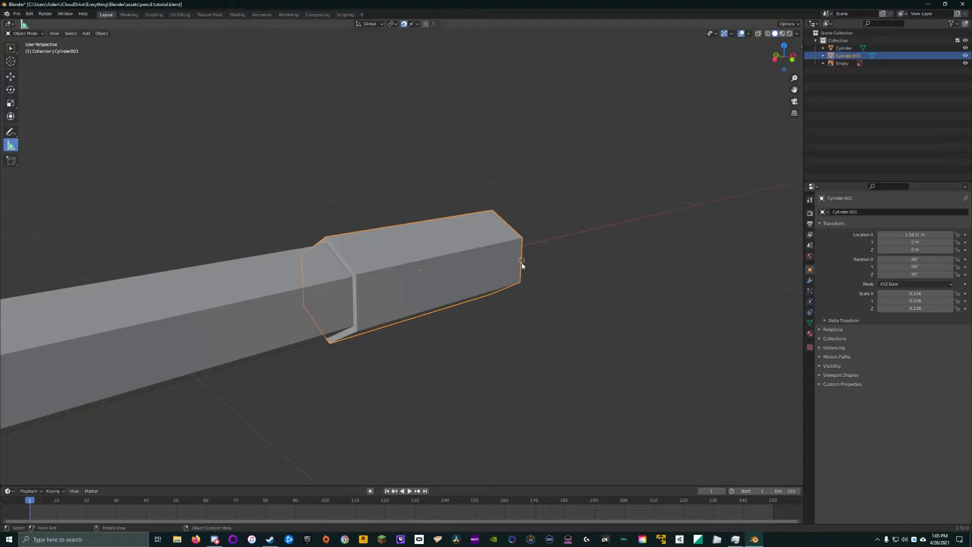
left_click_drag(521, 260, 357, 303)
mouse_move(357, 304)
middle_mouse_down()
mouse_move(373, 300)
mouse_move(303, 290)
mouse_move(349, 290)
mouse_move(345, 300)
middle_mouse_up()
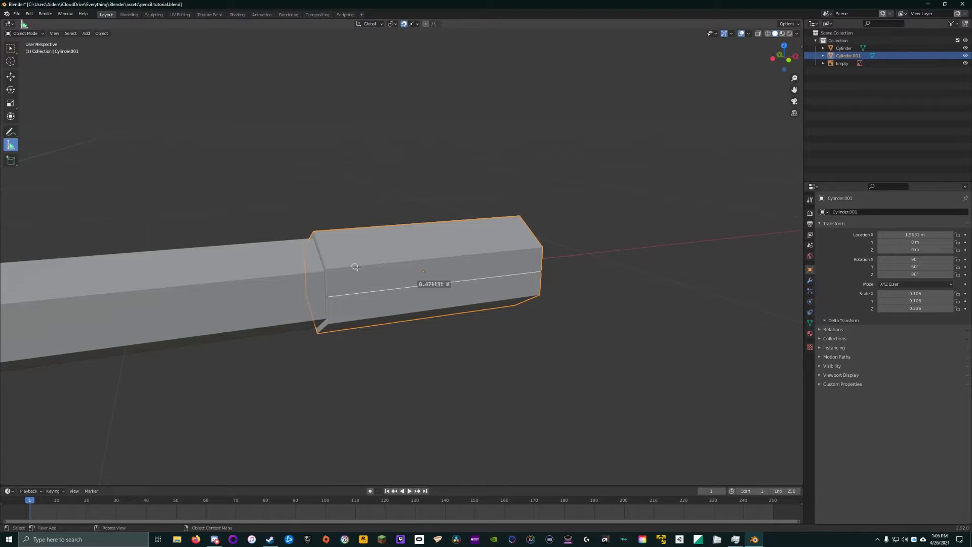
middle_click_drag(686, 211, 547, 269)
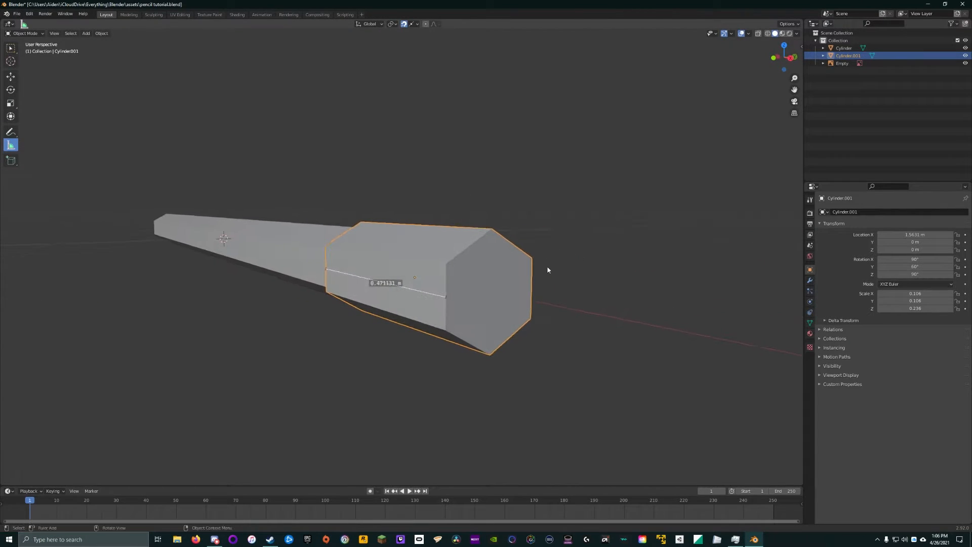
left_click_drag(530, 289, 446, 296)
mouse_move(515, 297)
middle_mouse_down()
mouse_move(462, 303)
mouse_move(516, 307)
mouse_move(507, 317)
mouse_move(511, 295)
middle_mouse_up()
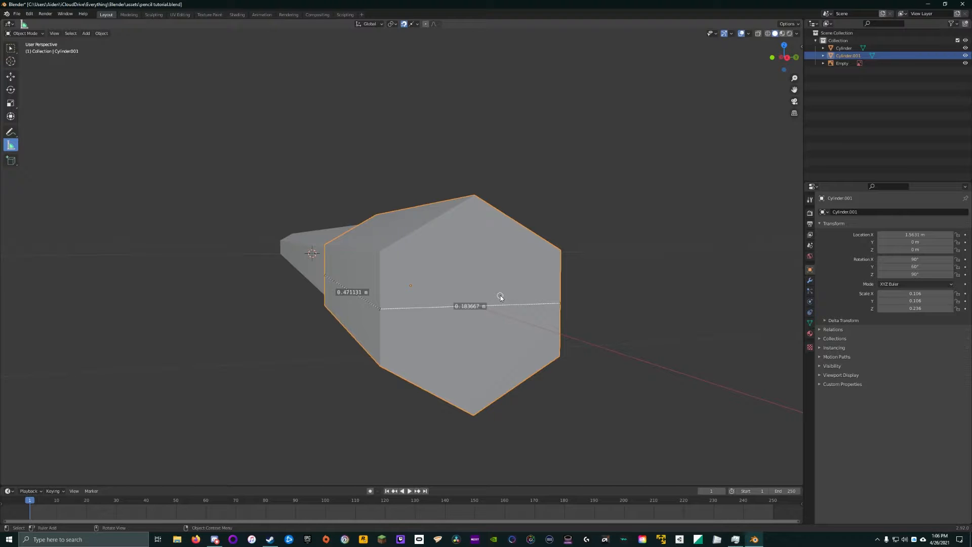
mouse_move(501, 296)
middle_mouse_down()
mouse_move(498, 285)
mouse_move(571, 299)
mouse_move(372, 308)
middle_mouse_up()
left_click(11, 47)
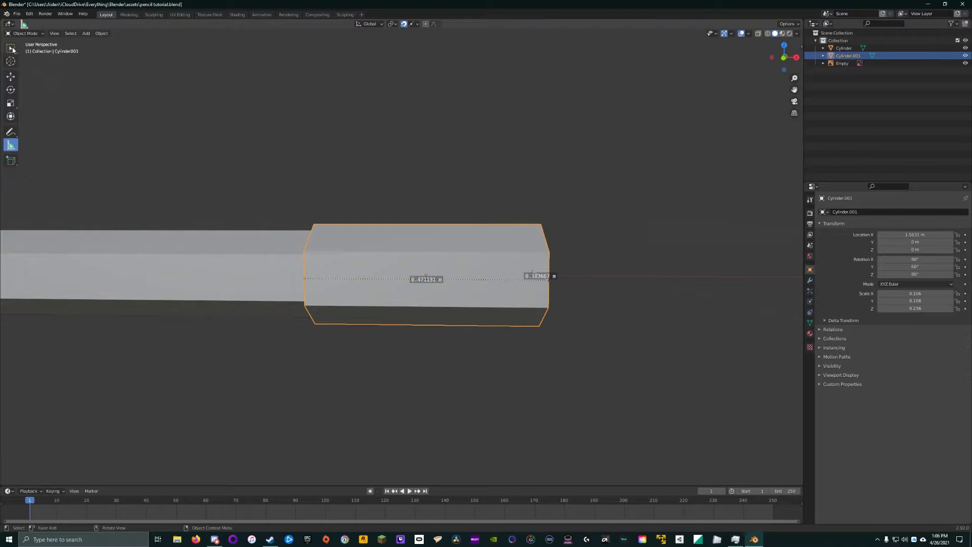
Step: Add a new mesh cylinder with 36 vertices
left_click(86, 33)
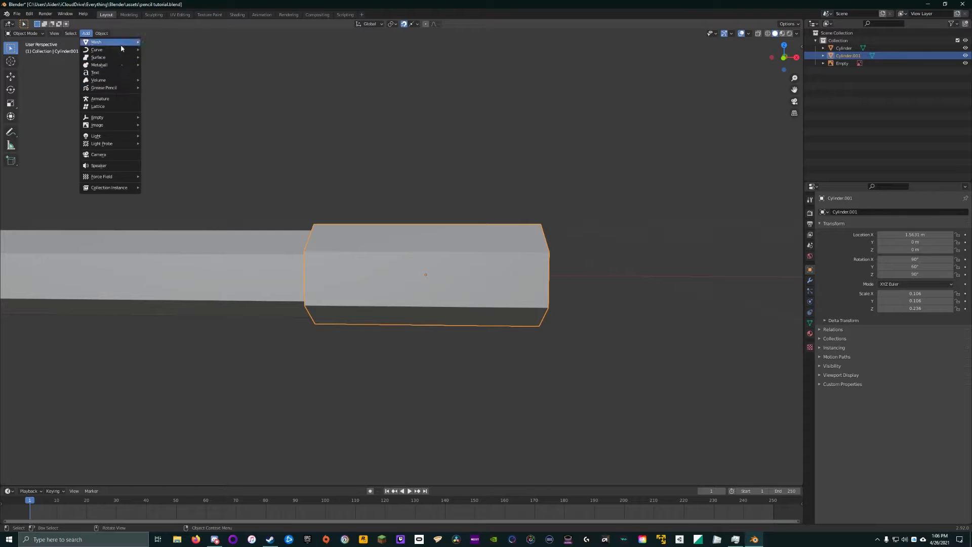
mouse_move(117, 42)
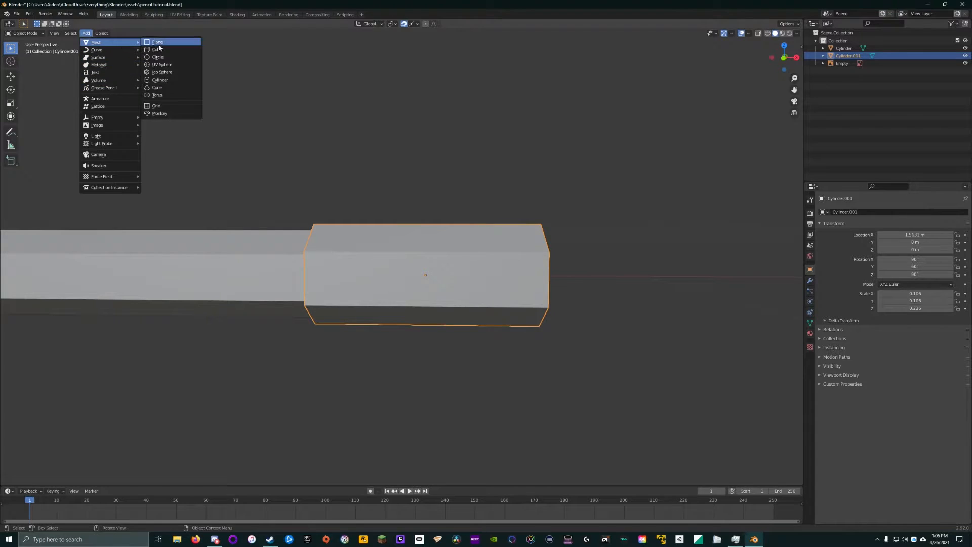
left_click(160, 79)
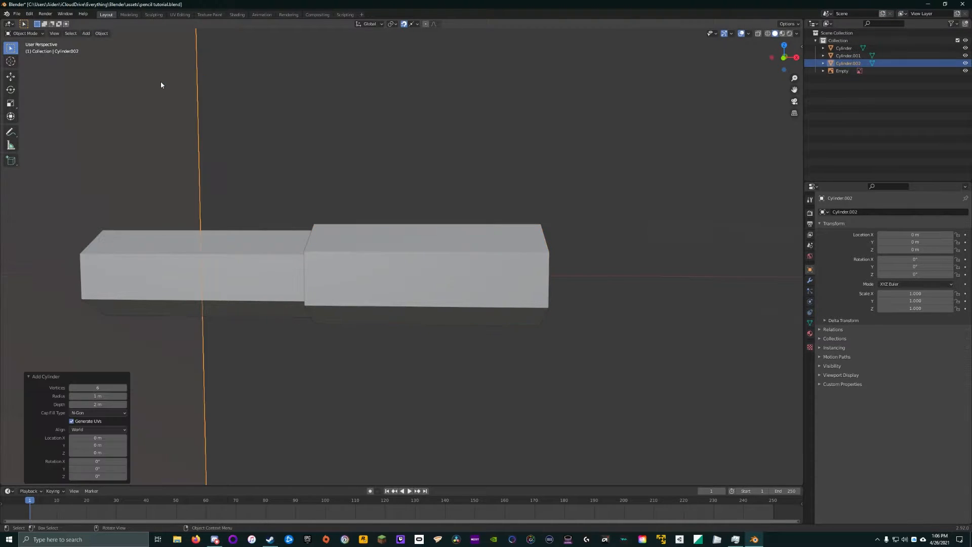
left_click(101, 388)
type("36")
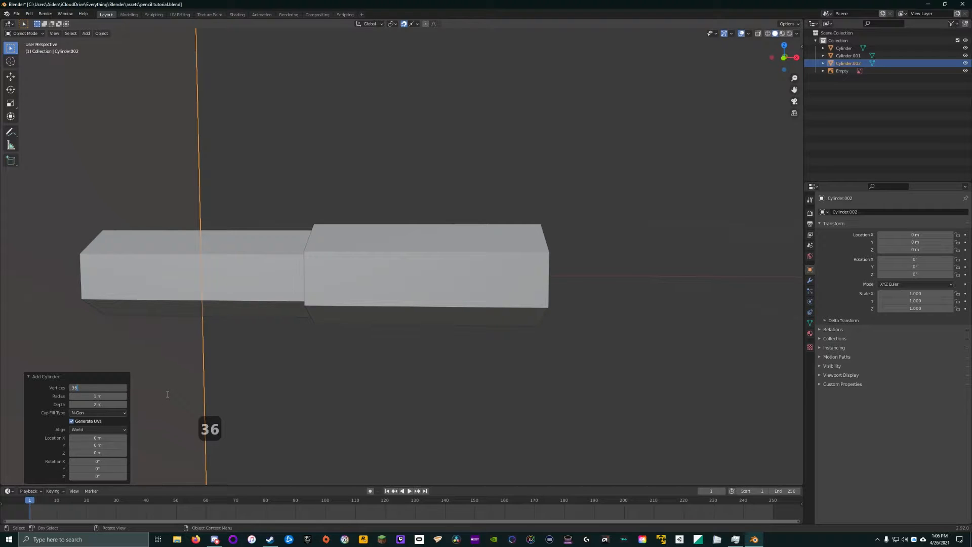
key("Return")
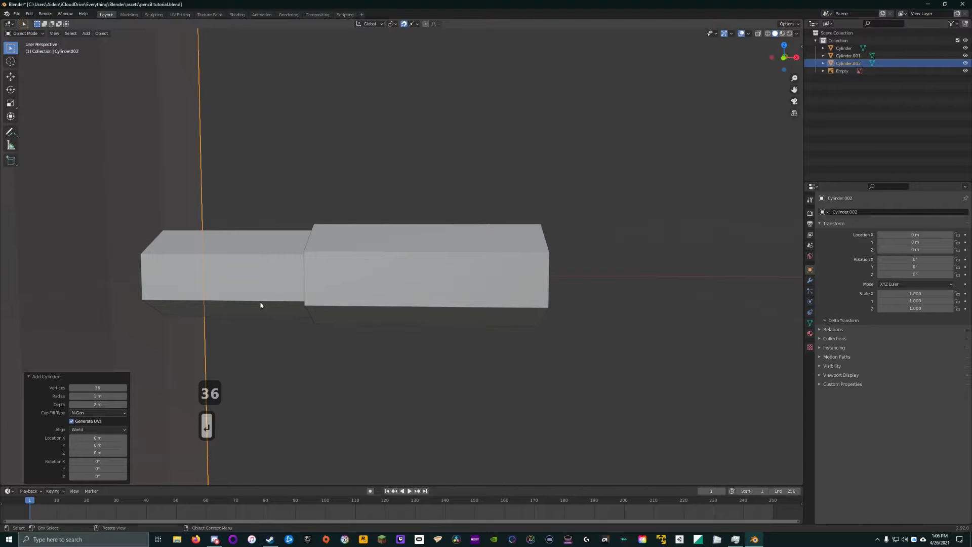
Step: Set the new cylinder's radius to 0.0918335 m and its depth to 0.471131 m
scroll(274, 298, "down", 6)
scroll(387, 274, "down", 1)
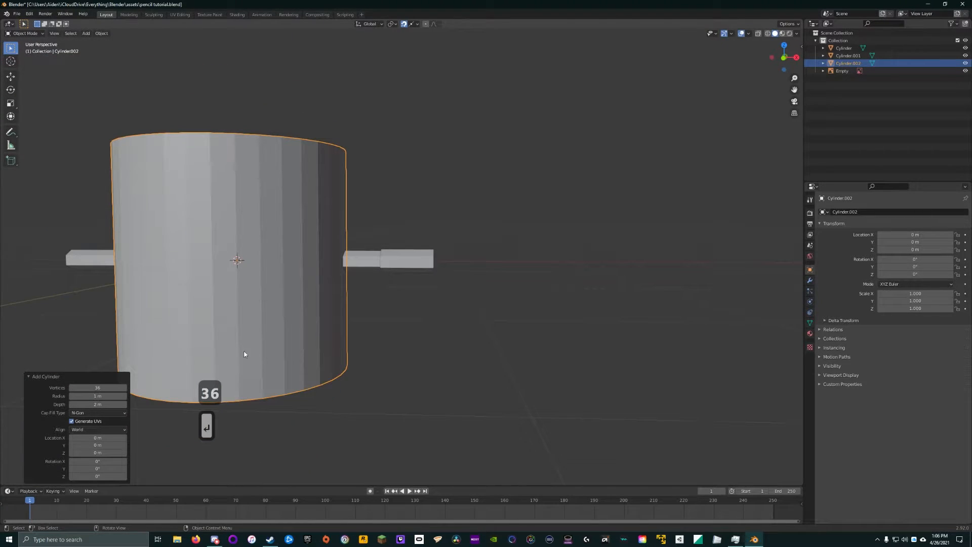
left_click(106, 396)
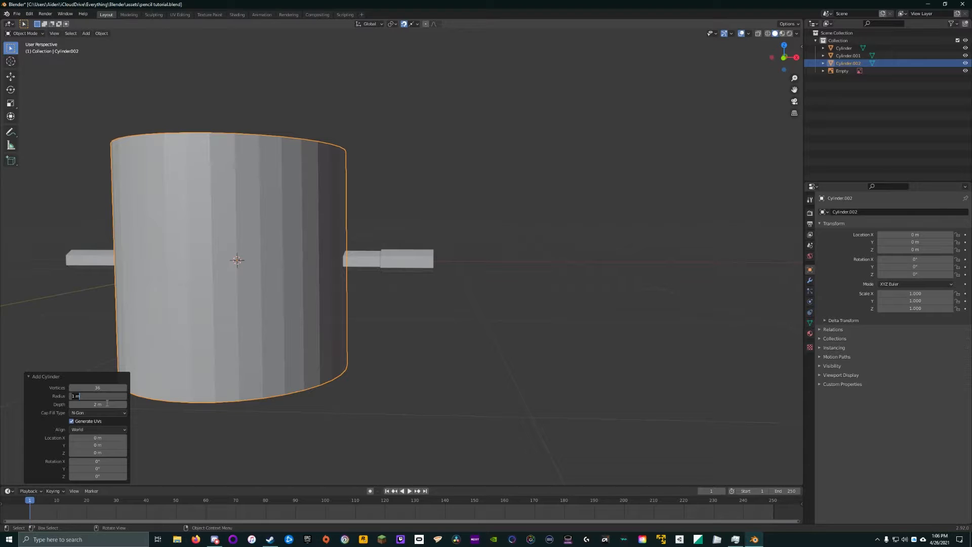
type(".09")
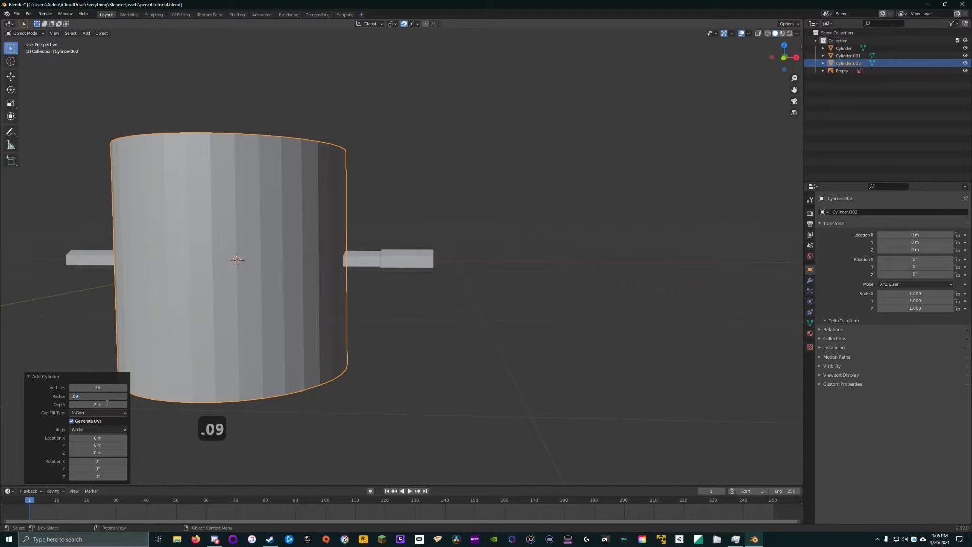
type("18335")
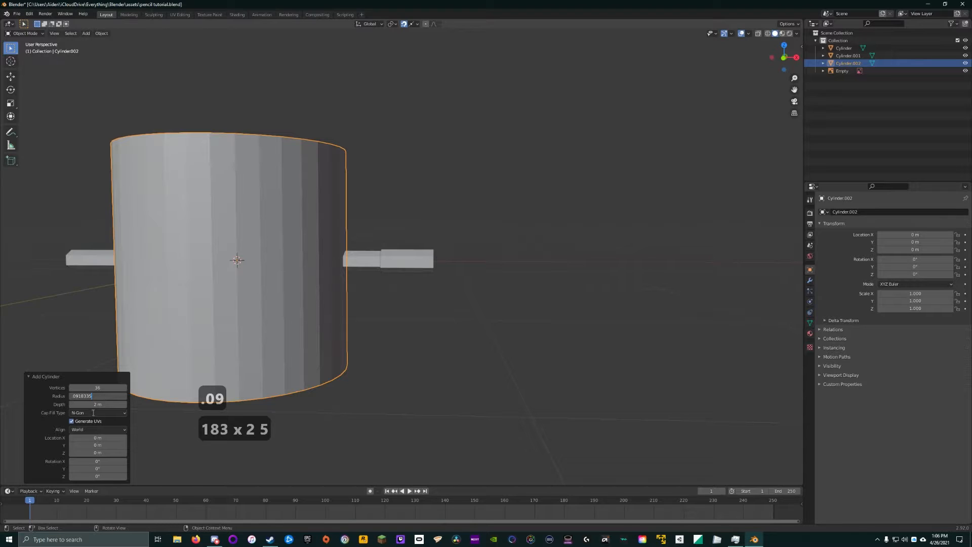
left_click(94, 407)
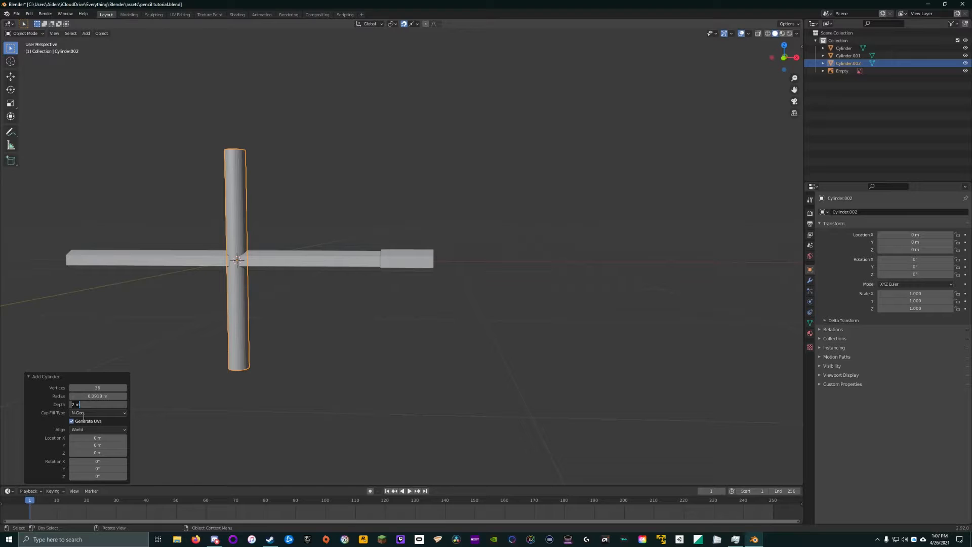
type(".47")
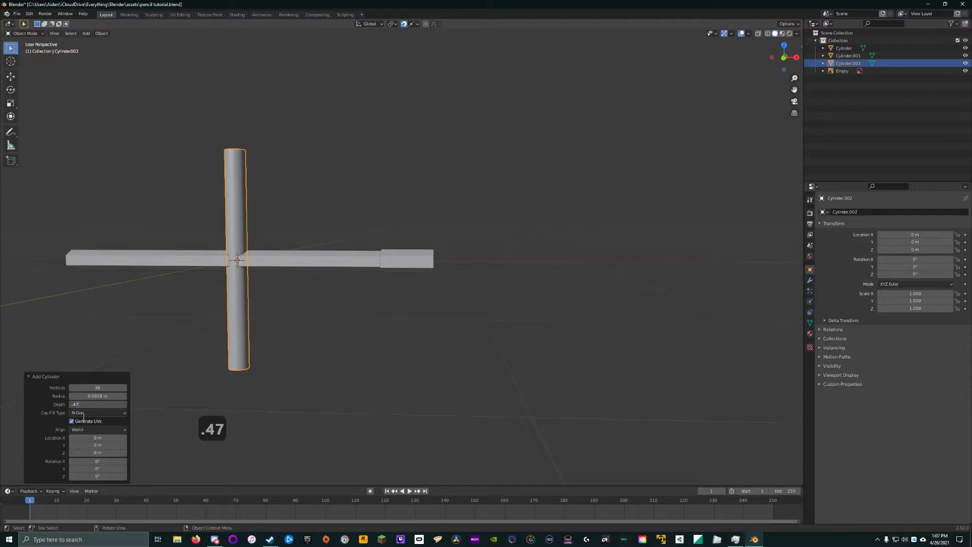
type("1131")
key("Return")
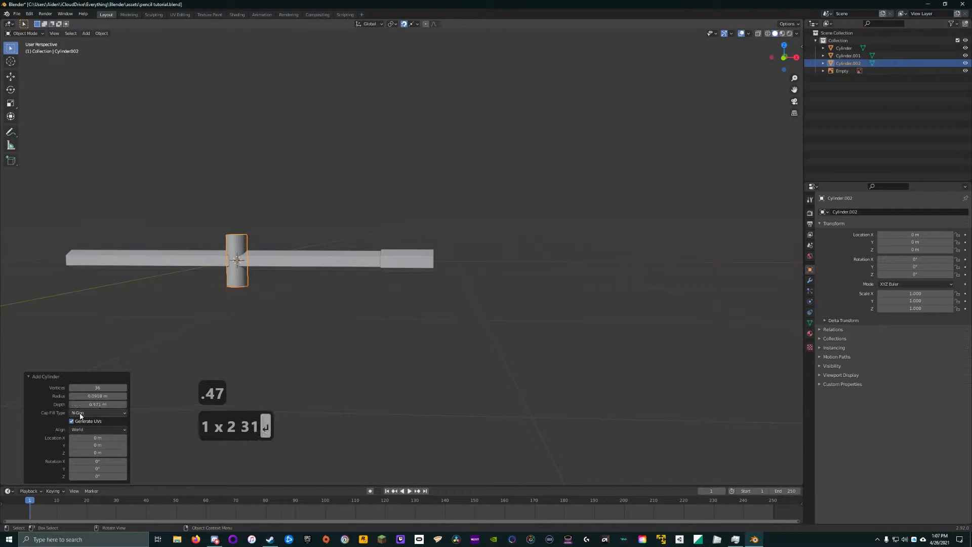
Step: Rotate the new round cylinder 90° about the Y axis so it lies along the pencil
scroll(292, 315, "up", 3)
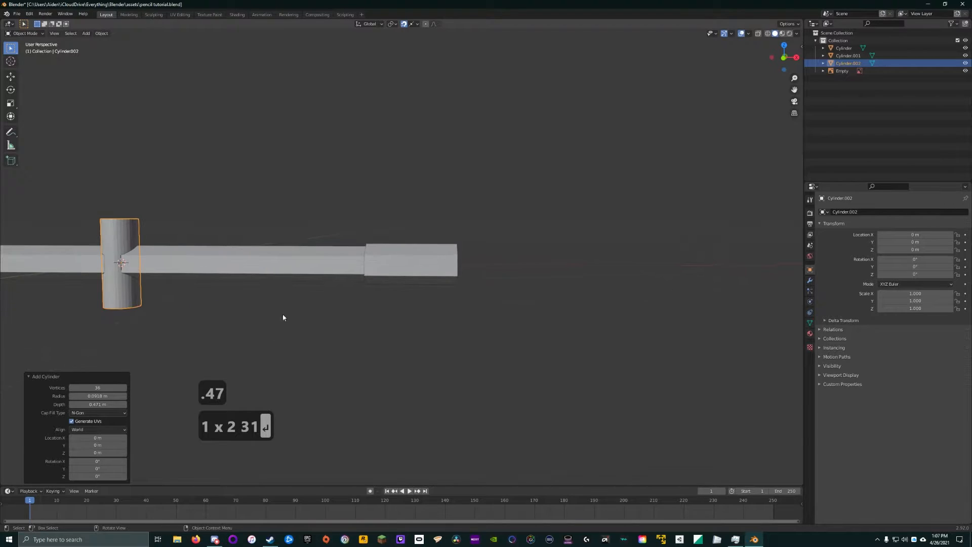
middle_click_drag(274, 273, 408, 292, "shift")
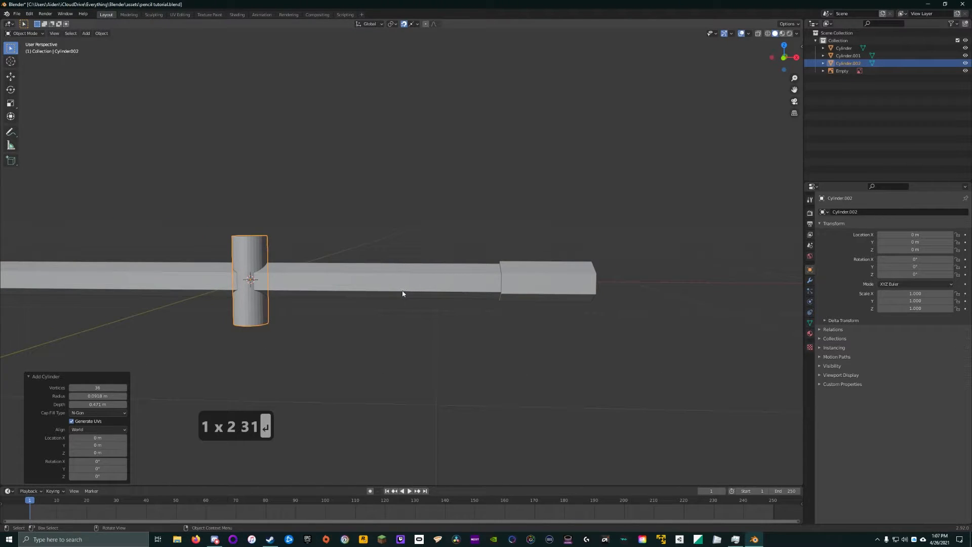
key("r")
key("y")
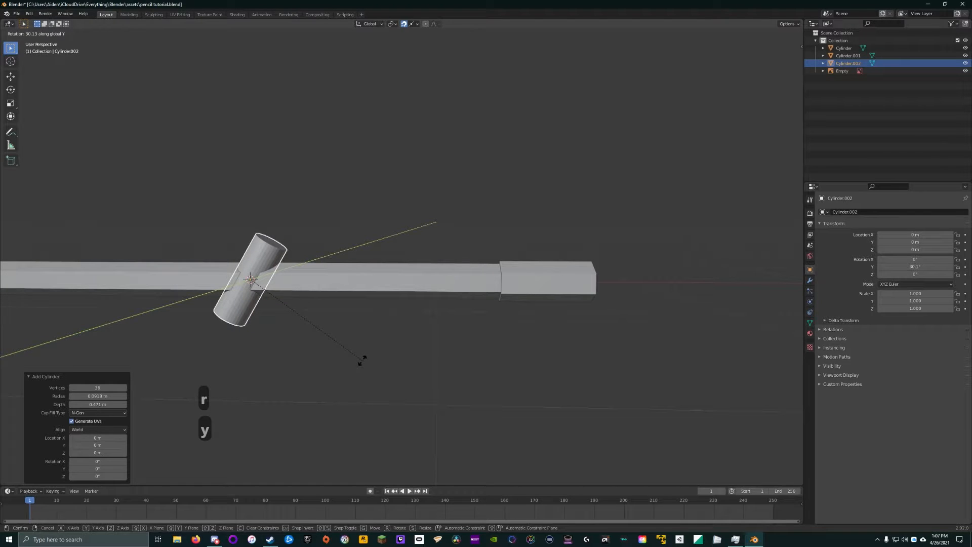
type("90")
key("Return")
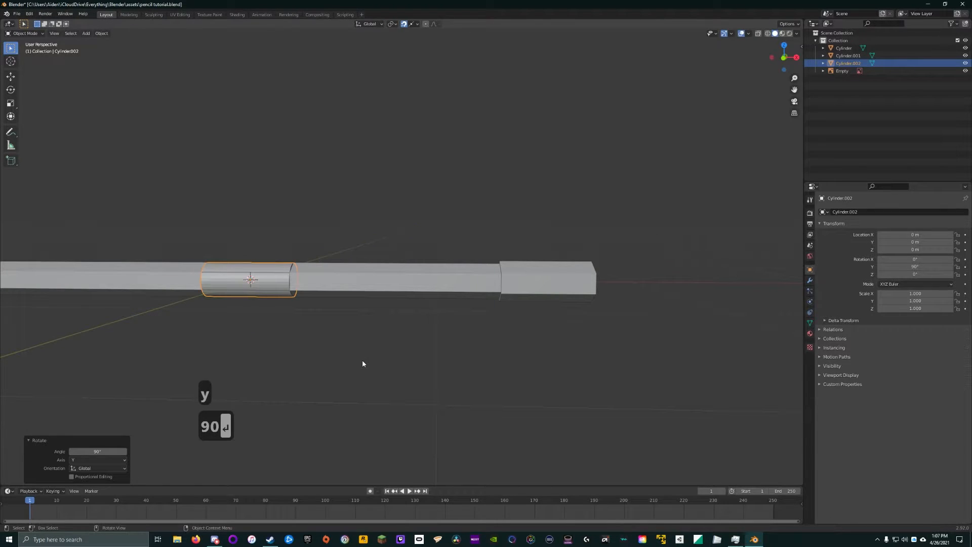
Step: Move the round cylinder along the X axis to about 1.573 m, over the hexagonal eraser-end piece
scroll(430, 330, "up", 2)
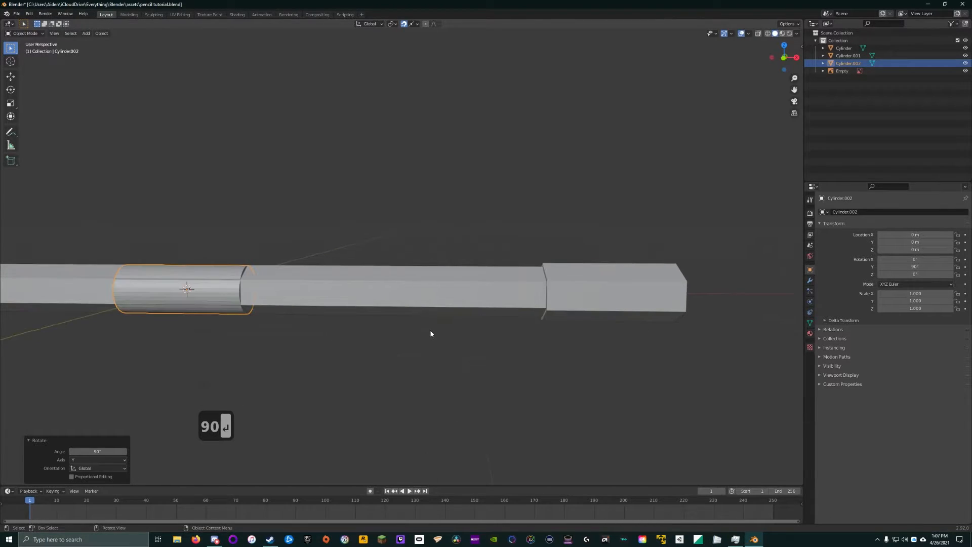
left_click(582, 290)
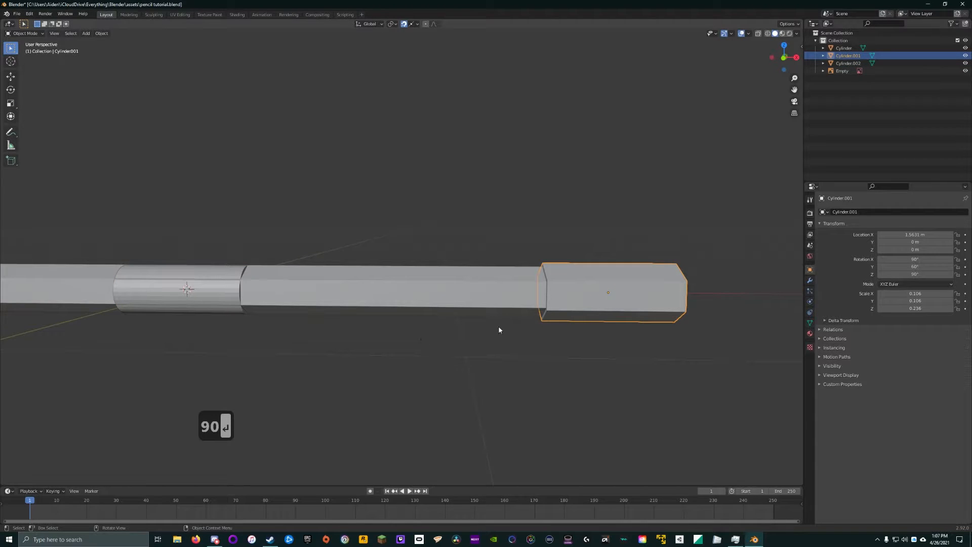
key("KP_1")
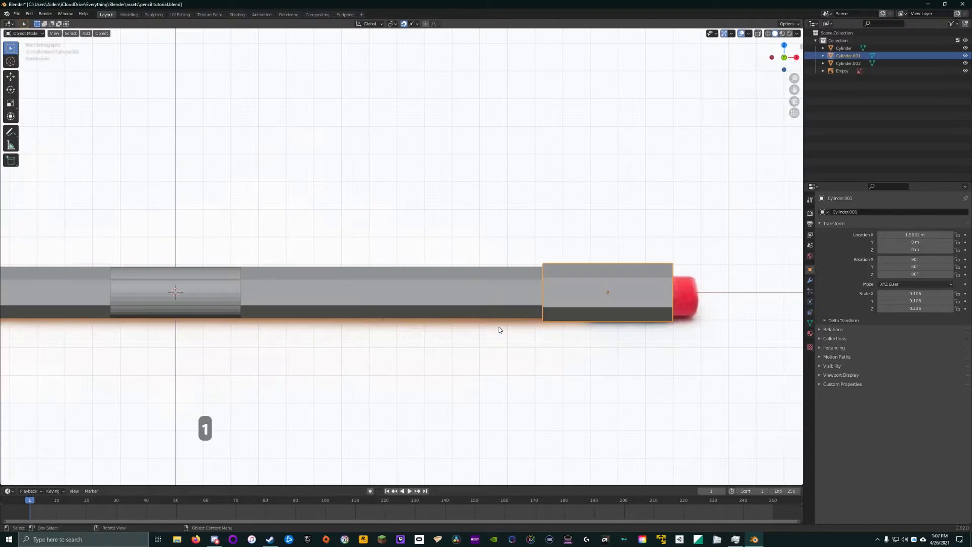
left_click(230, 275)
key("g")
key("x")
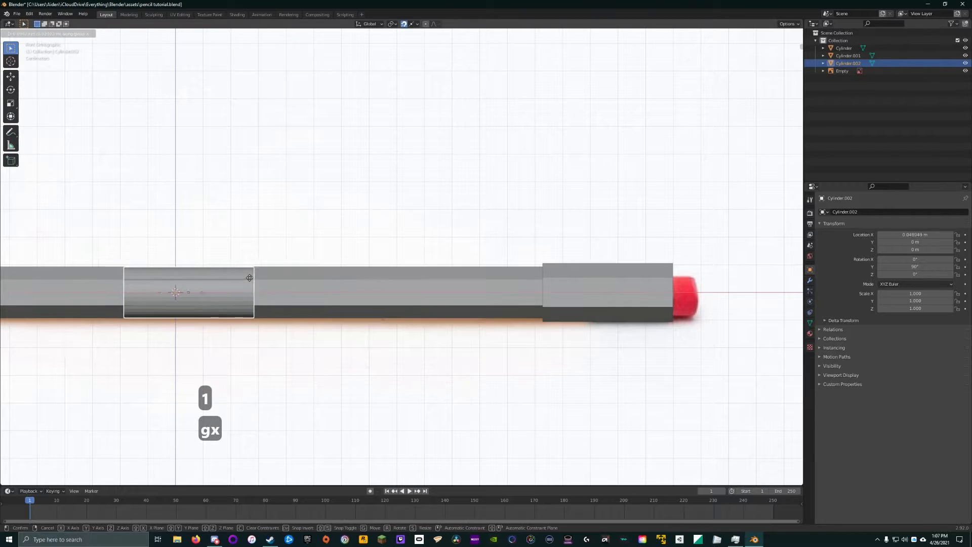
left_click(665, 278)
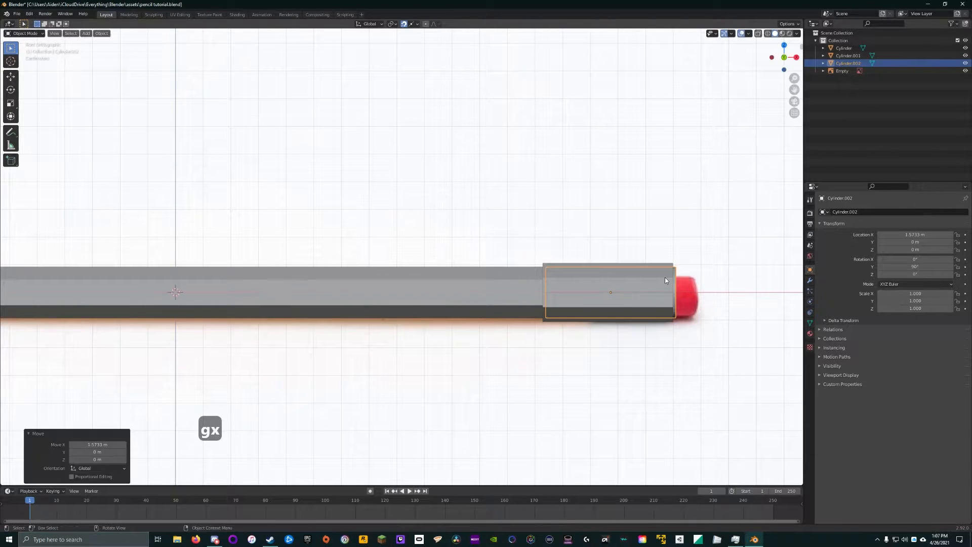
Step: Turn snapping off and move the round cylinder along X to about 1.5637 m, aligning its ends with the hexagonal piece
left_click(404, 24)
key("g")
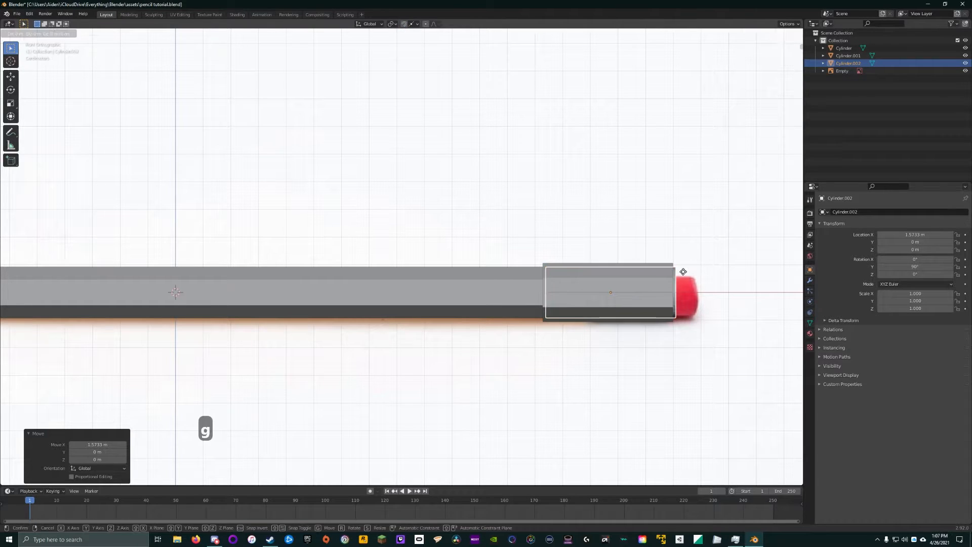
key("x")
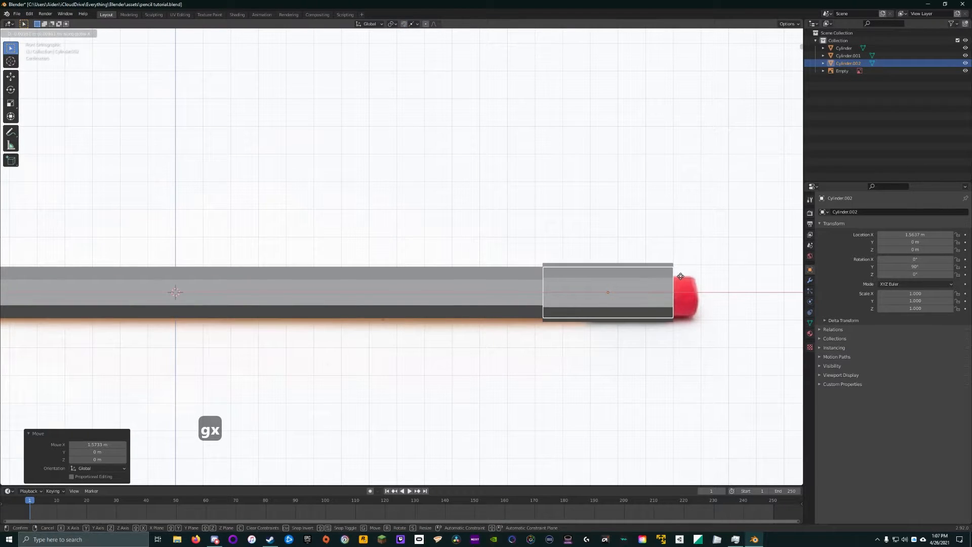
left_click(694, 292)
Step: Hide the hexagonal eraser-end piece, leaving the round cylinder in its place
middle_click_drag(695, 292, 634, 299)
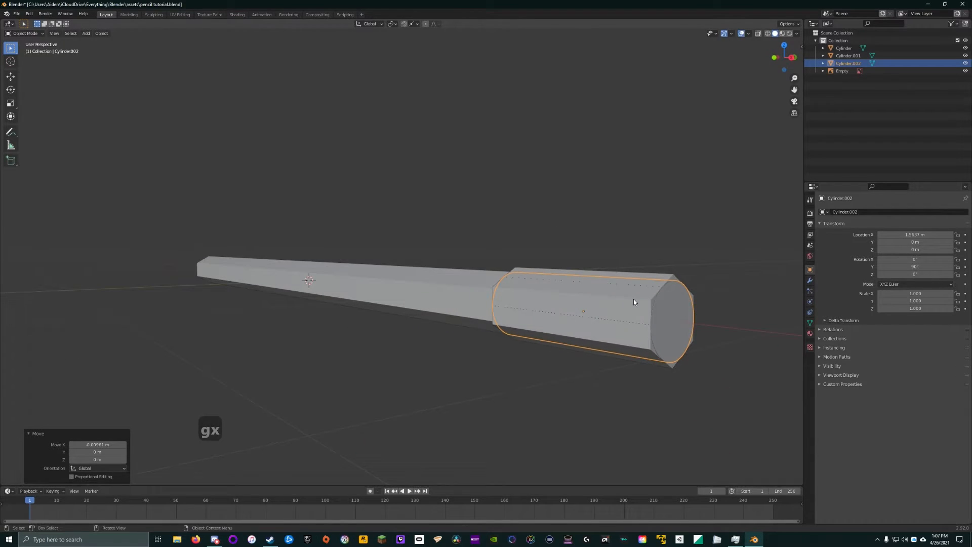
left_click(612, 277)
key("h")
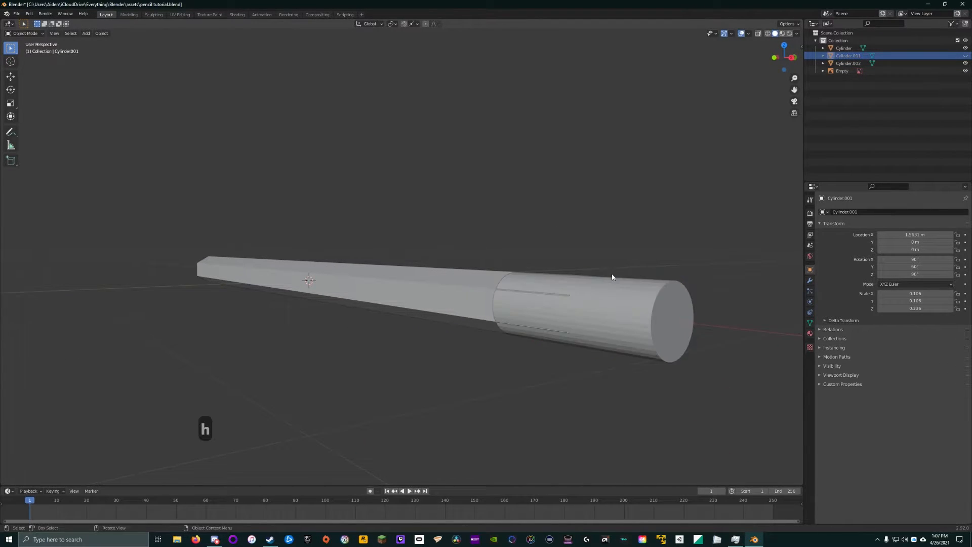
mouse_move(611, 277)
middle_mouse_down()
mouse_move(642, 305)
mouse_move(700, 295)
mouse_move(667, 297)
middle_mouse_up()
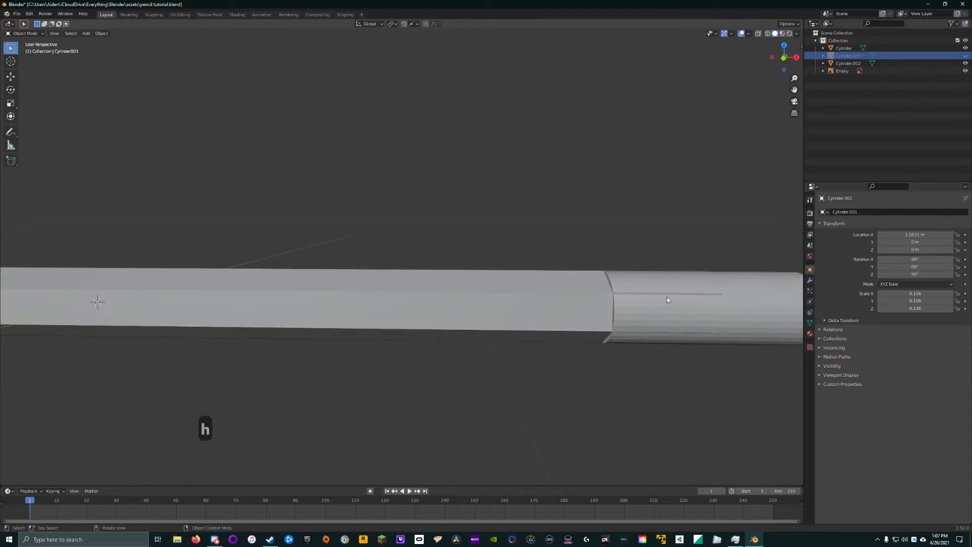
Step: Scale the round cylinder up uniformly by a factor of about 1.02
left_click(669, 287)
key("s")
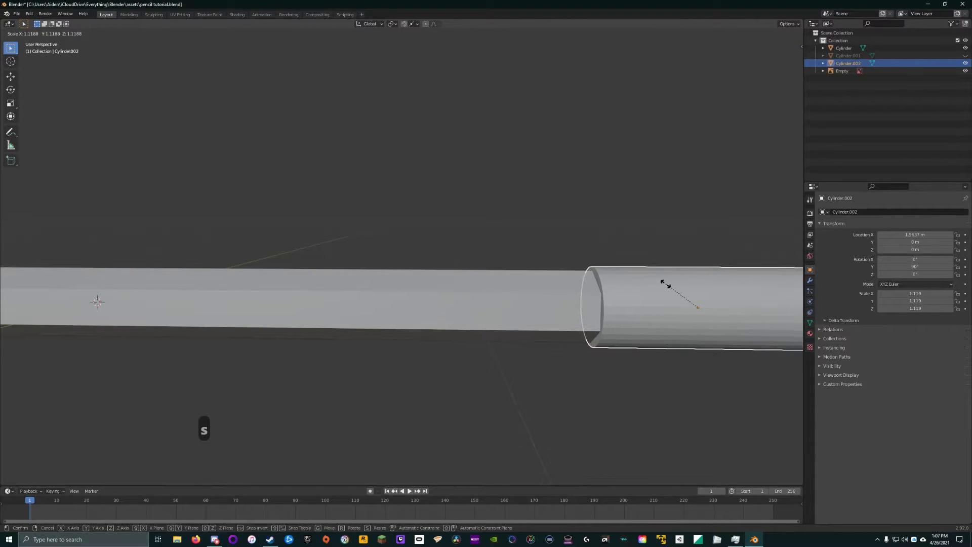
key("Escape")
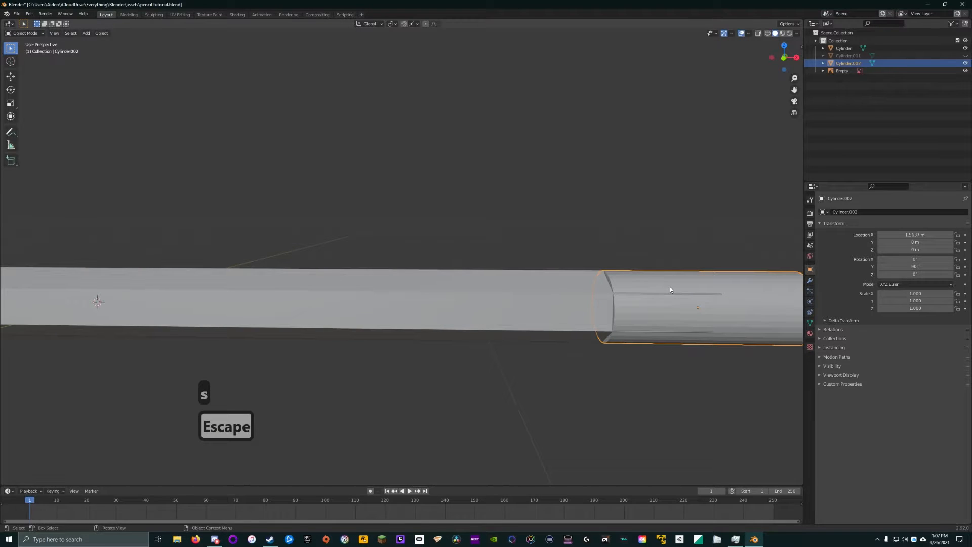
key("s")
key("shift")
key("shift")
key("shift")
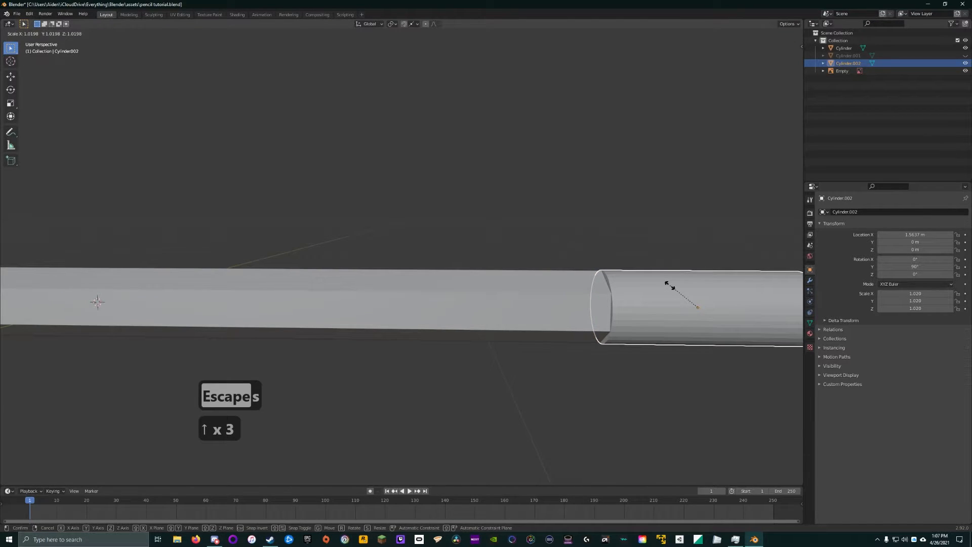
key("Return")
mouse_move(670, 284)
middle_mouse_down()
mouse_move(678, 273)
mouse_move(711, 270)
mouse_move(678, 268)
middle_mouse_up()
key("s")
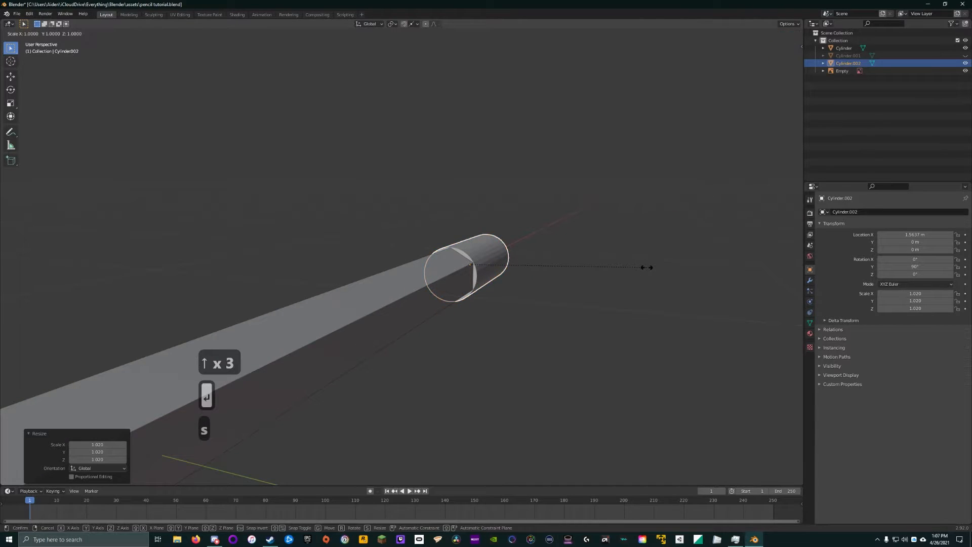
key("Up")
key("Up")
key("Up")
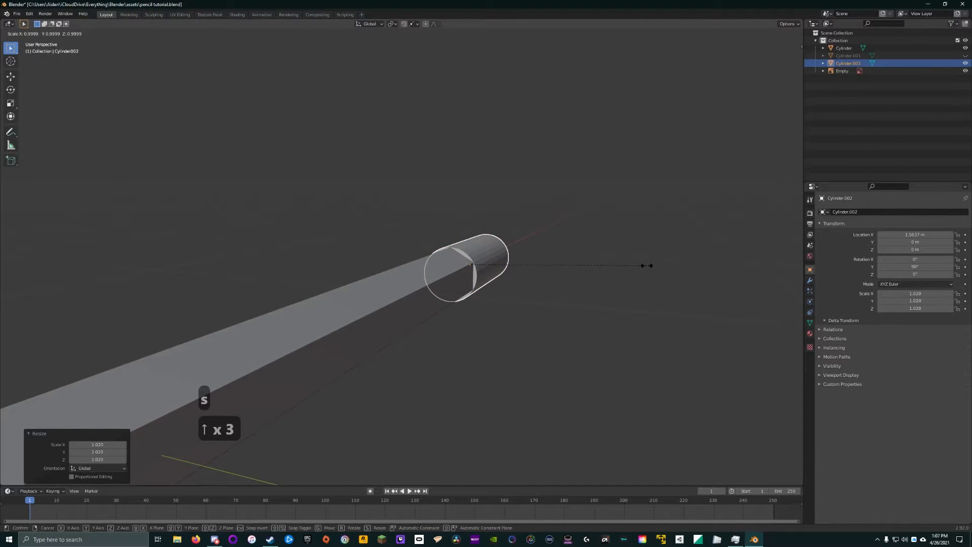
key("Up")
key("Up")
key("Up")
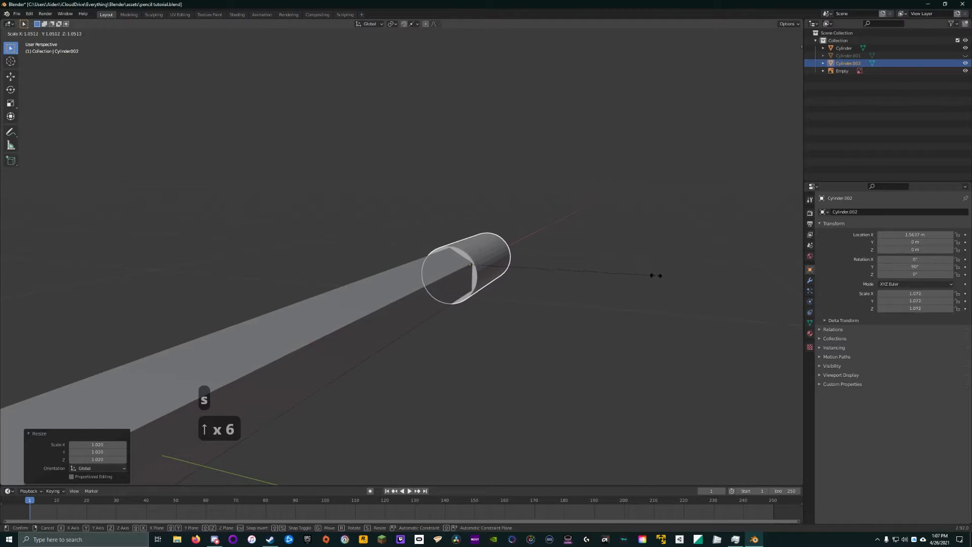
key("Escape")
Step: Enlarge the round cylinder uniformly by a further factor of about 1.021, giving it an overall scale of 1.041
middle_click_drag(618, 270, 571, 295)
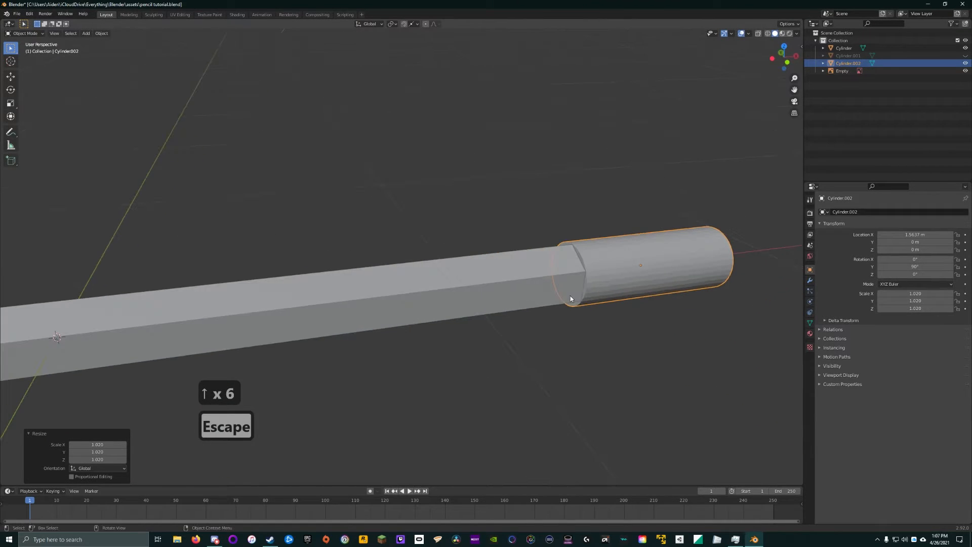
key("s")
key("Up")
key("Up")
key("Up")
key("Up")
key("Up")
key("Up")
key("Up")
key("Up")
key("Up")
key("Up")
key("Up")
key("Up")
key("Up")
key("Up")
key("Up")
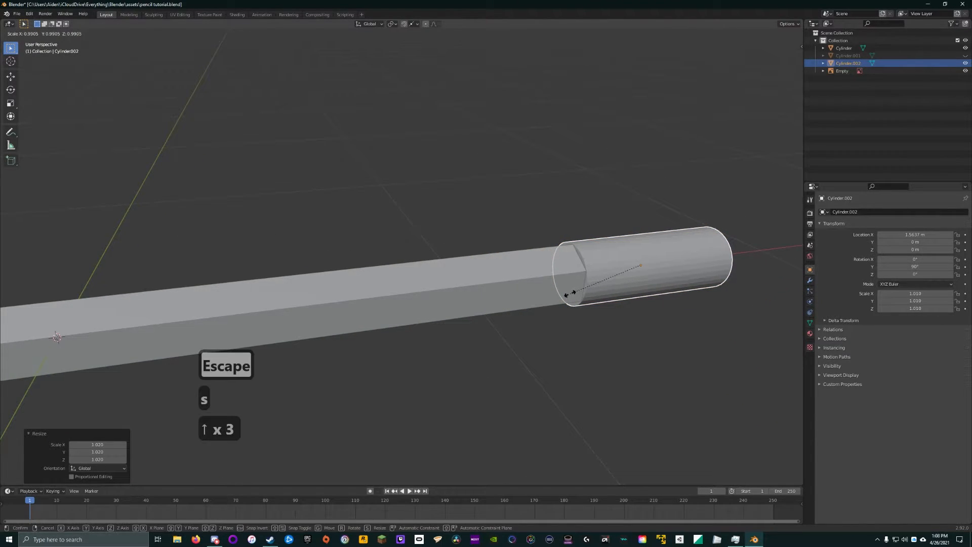
key("Up")
key("Up")
key("Up")
key("Up")
key("Up")
key("Up")
key("Down")
key("Down")
key("Down")
key("Down")
key("Down")
key("Down")
key("Down")
key("Down")
key("Down")
key("Down")
key("Down")
key("Down")
key("Down")
key("Down")
key("Down")
key("Down")
key("Down")
key("Down")
key("Down")
key("Down")
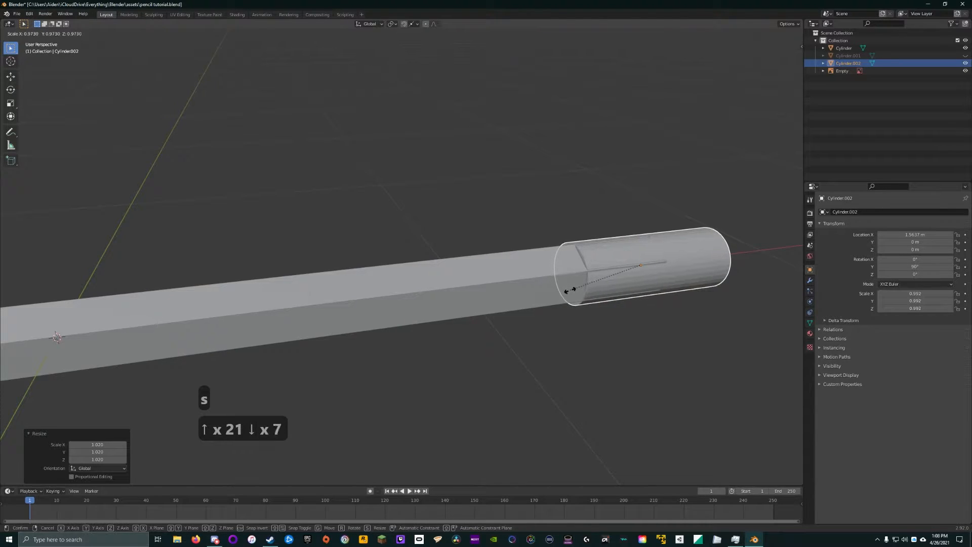
key("Down")
key("Down")
key("Down")
key("Down")
key("Down")
key("Down")
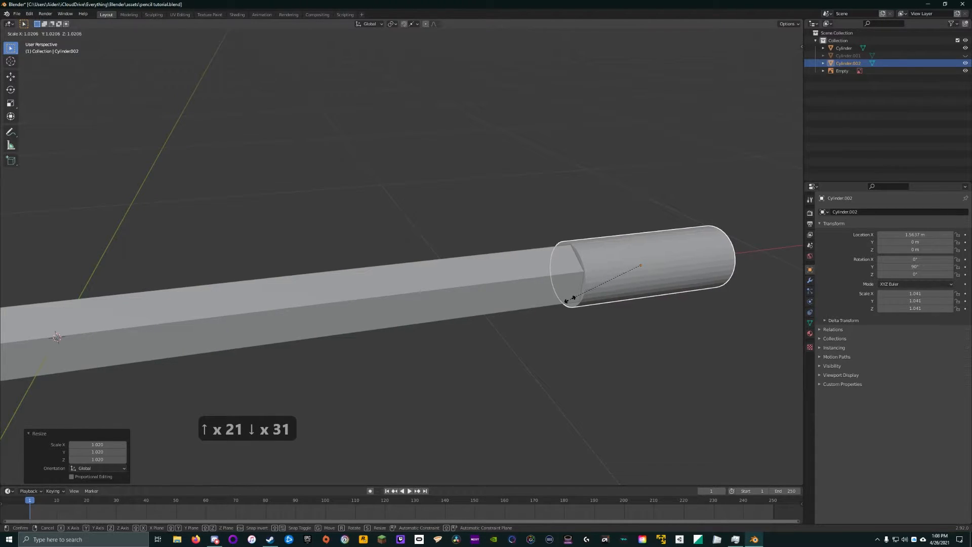
key("Return")
Step: Compare the round cylinder with the pencil reference in the front wireframe view, then return to solid shading
mouse_move(587, 215)
middle_mouse_down()
mouse_move(570, 212)
mouse_move(562, 193)
mouse_move(580, 186)
mouse_move(436, 187)
middle_mouse_up()
key("KP_1")
key("z")
key("z")
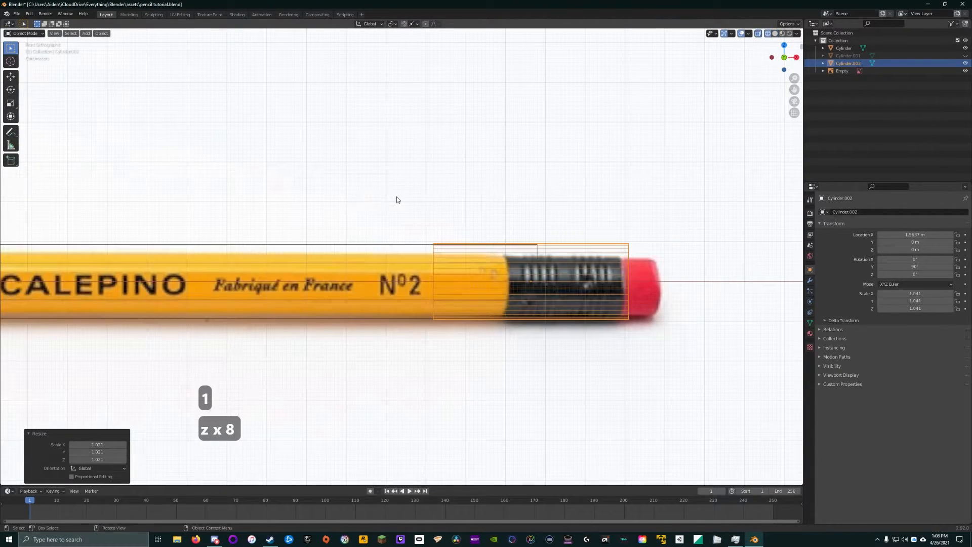
key("z")
Step: Set the snap target to Vertex and turn snapping on
mouse_move(497, 192)
middle_mouse_down()
mouse_move(591, 208)
mouse_move(474, 215)
mouse_move(412, 193)
mouse_move(467, 200)
mouse_move(576, 167)
mouse_move(506, 162)
mouse_move(365, 61)
middle_mouse_up()
left_click(414, 23)
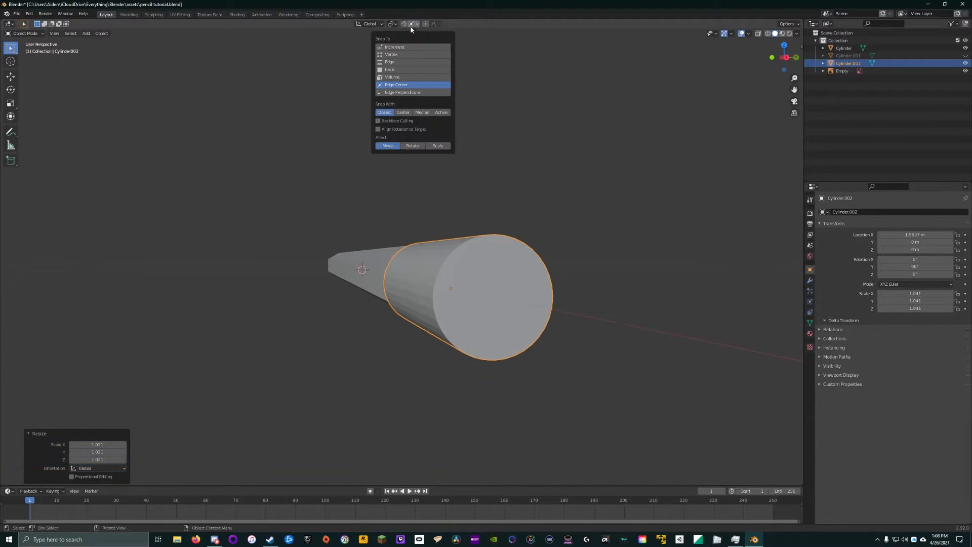
left_click(403, 56)
key("shift+Tab")
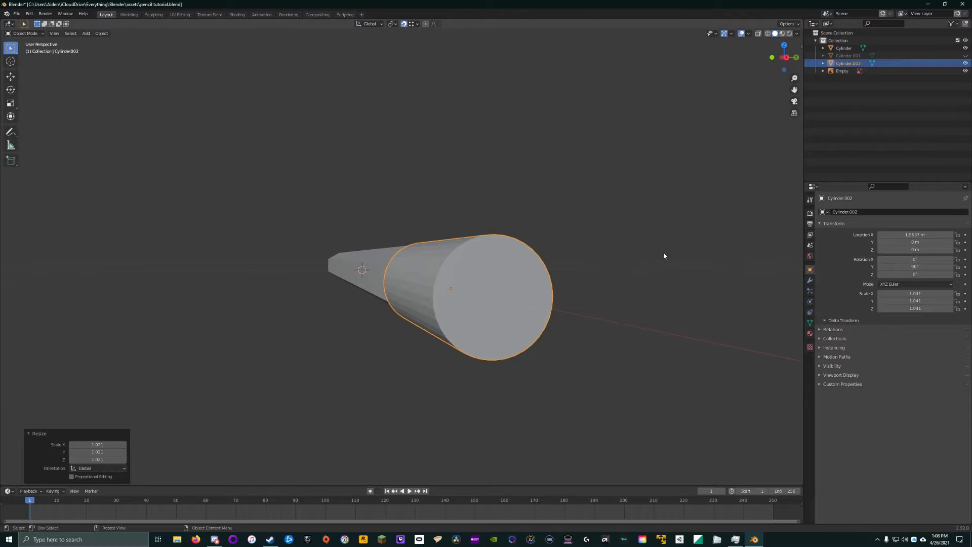
Step: Measure the diameter across the round cylinder's end face from the right view, then leave the Measure tool
scroll(671, 322, "up", 1)
middle_click_drag(661, 317, 568, 291)
scroll(547, 290, "up", 2)
scroll(568, 293, "down", 5)
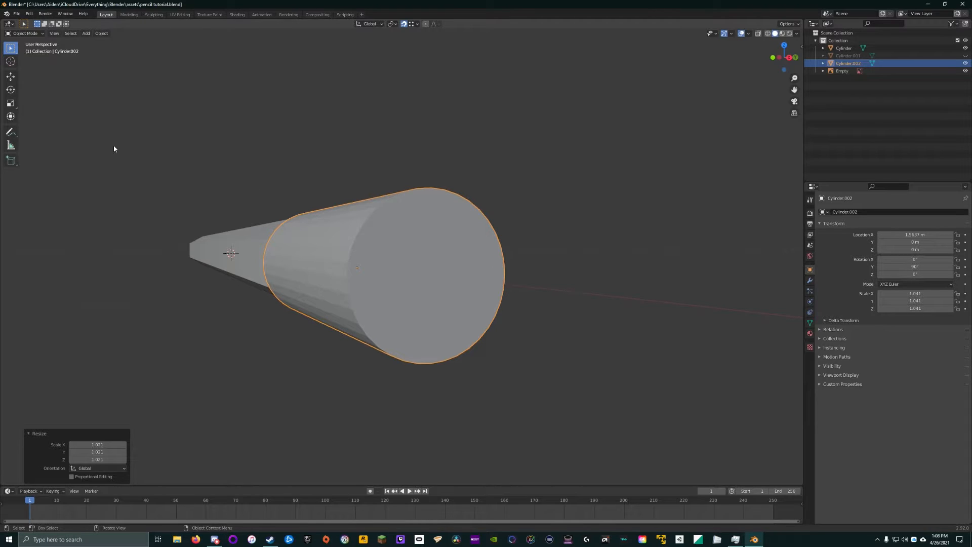
left_click(11, 132)
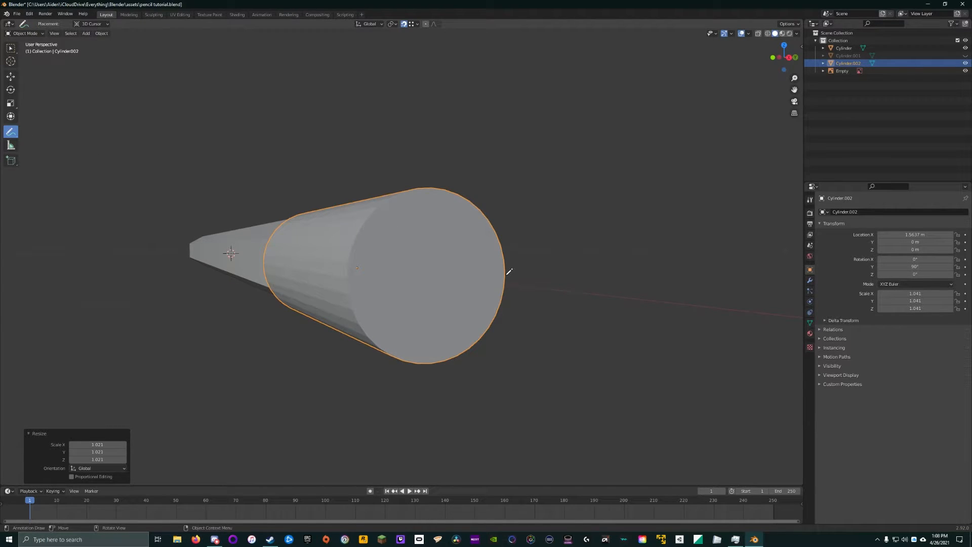
key("shift+space")
key("m")
key("KP_3")
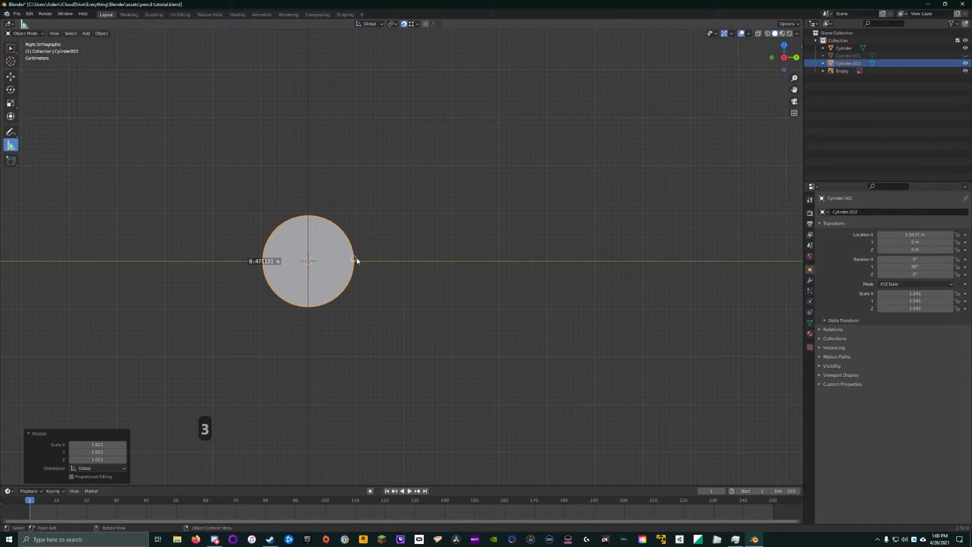
scroll(357, 257, "up", 8)
middle_click_drag(357, 258, 502, 266, "shift")
left_click_drag(469, 273, 77, 272)
middle_click_drag(81, 273, 158, 307)
scroll(144, 278, "down", 8)
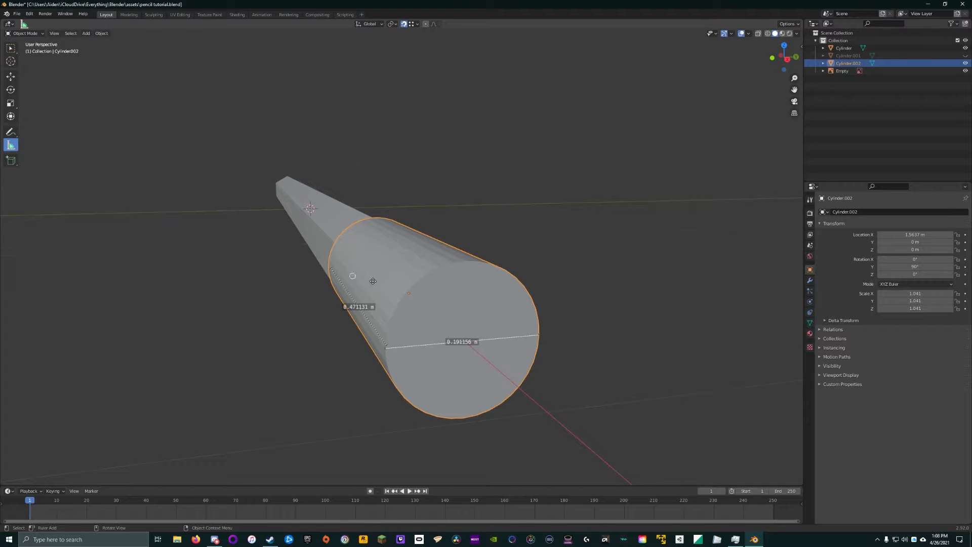
mouse_move(483, 293)
middle_mouse_down()
mouse_move(531, 284)
mouse_move(499, 285)
middle_mouse_up()
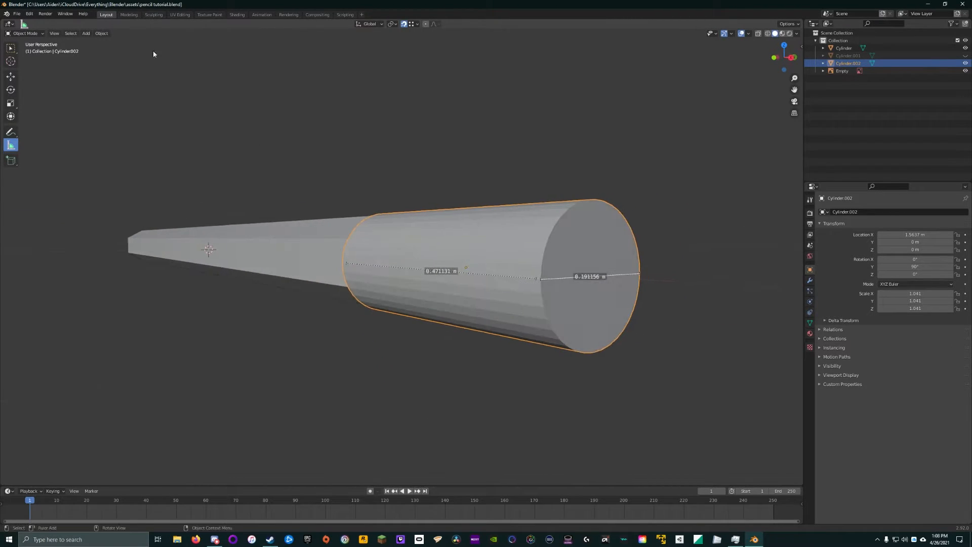
left_click(99, 33)
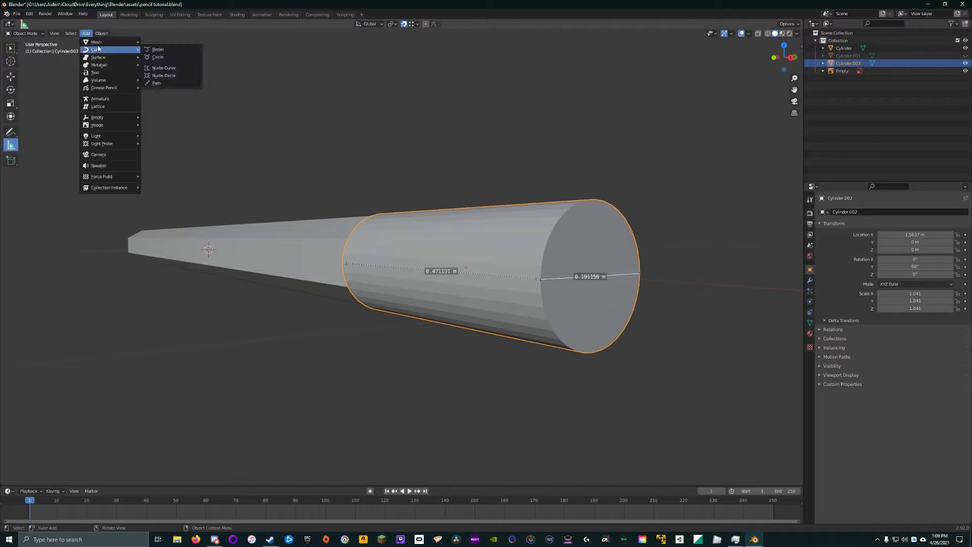
left_click(14, 49)
Step: Add a UV sphere mesh and set its segments to 36
left_click(101, 33)
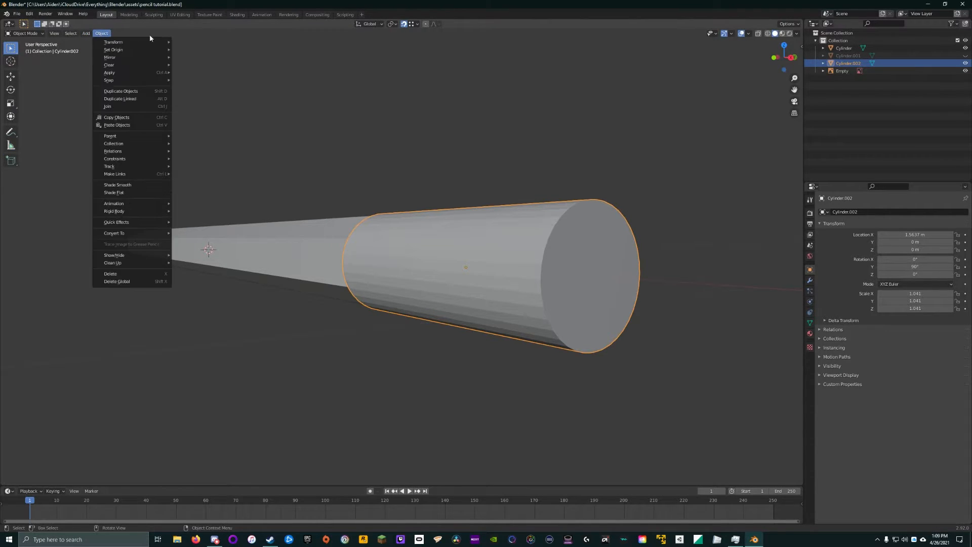
mouse_move(85, 33)
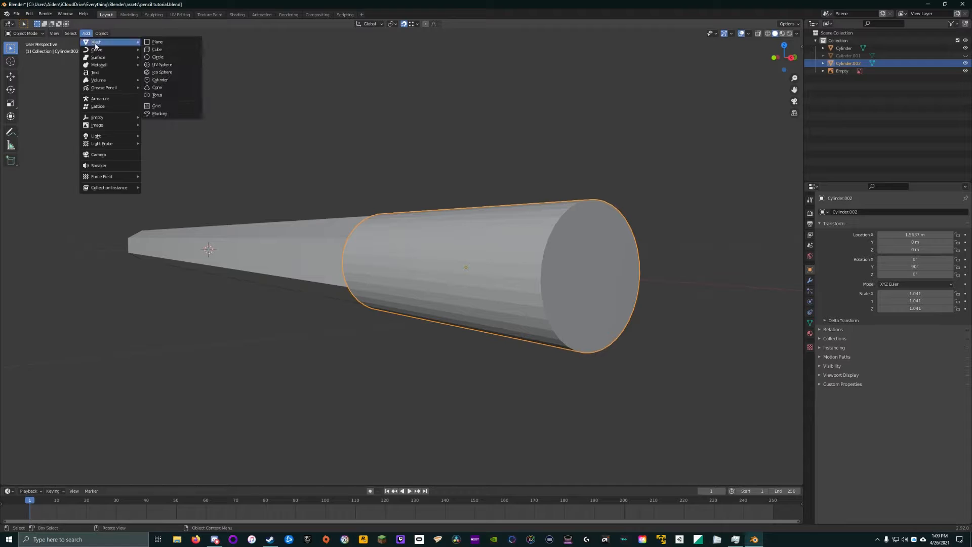
left_click(162, 65)
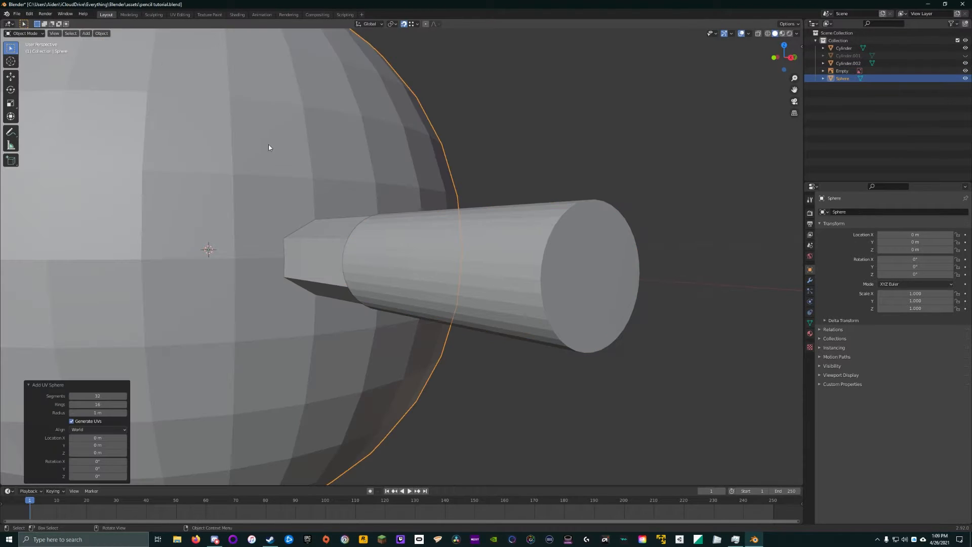
left_click(102, 396)
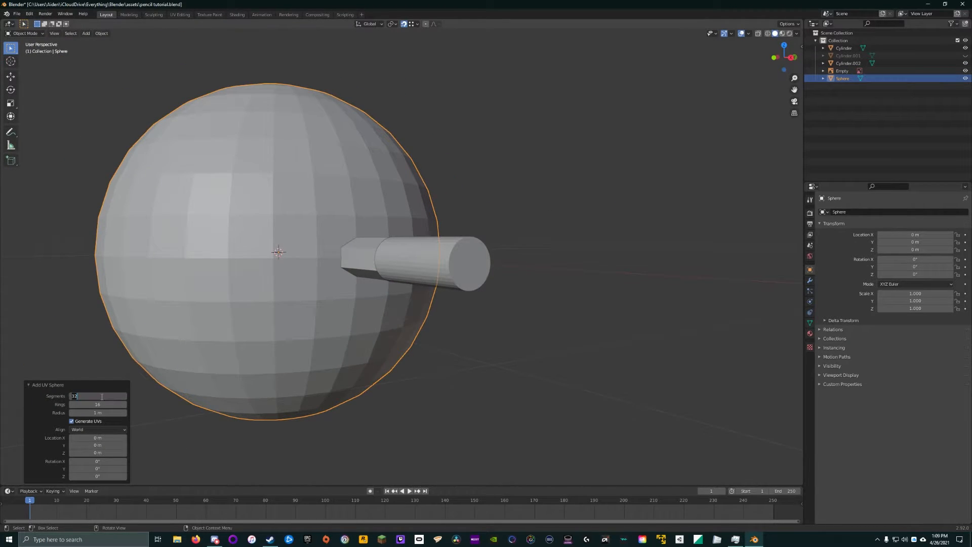
type("36")
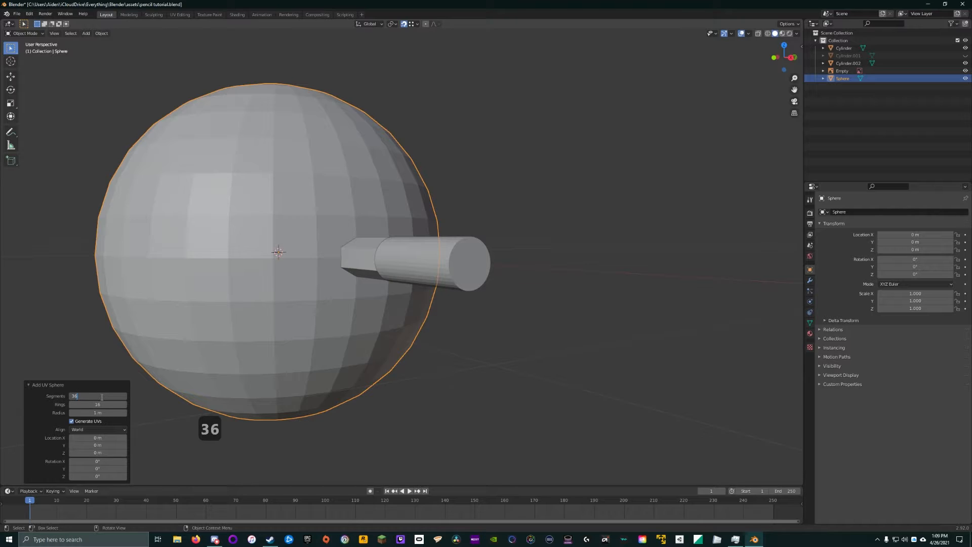
key("Return")
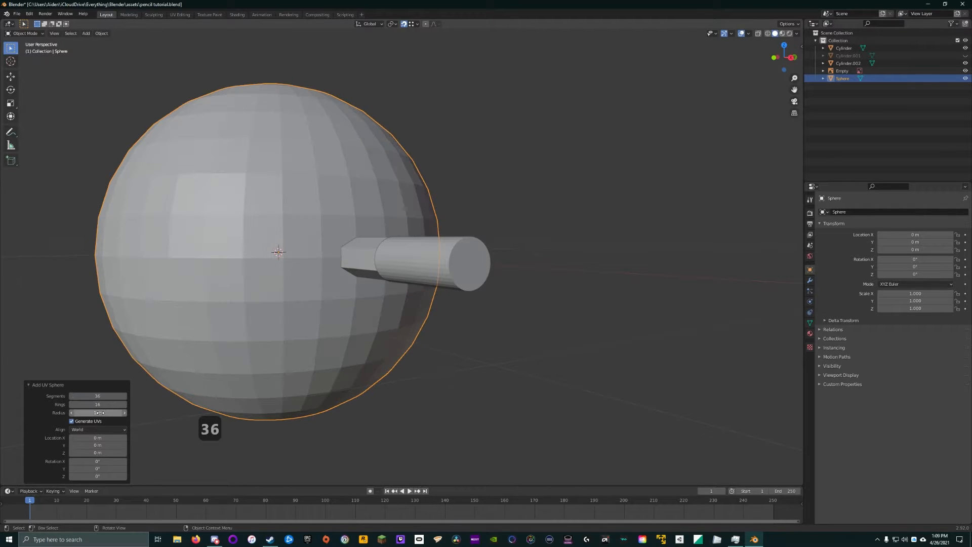
Step: Set the new UV sphere's radius to 0.095578 m
left_click(100, 413)
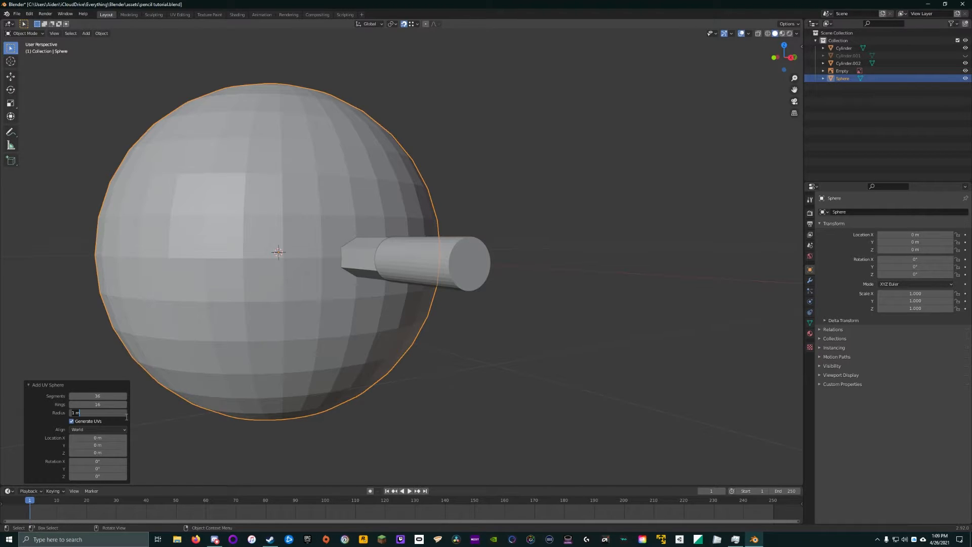
type(".095578")
key("Return")
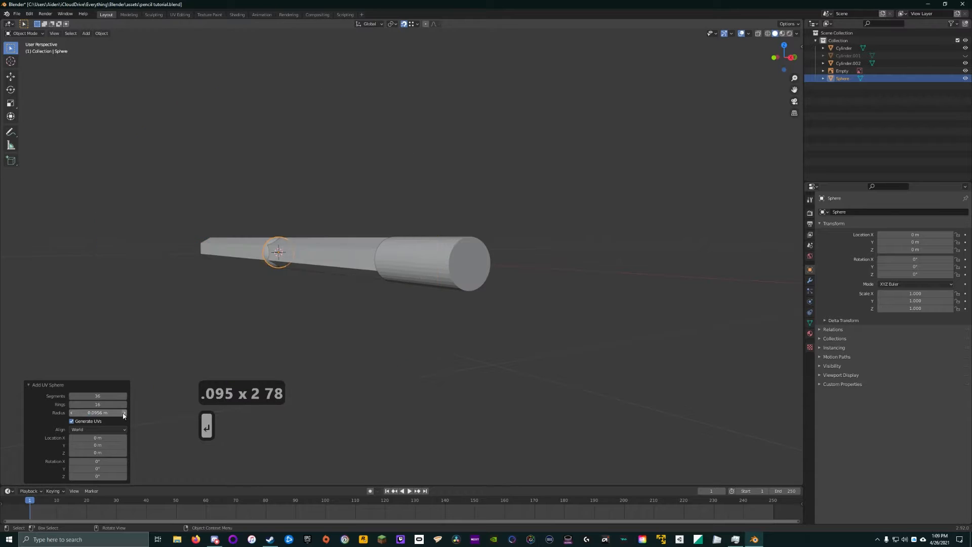
Step: Rotate the sphere 90° about the global Y axis so its poles point along the pencil
middle_click_drag(255, 293, 329, 308)
key("r")
type("y")
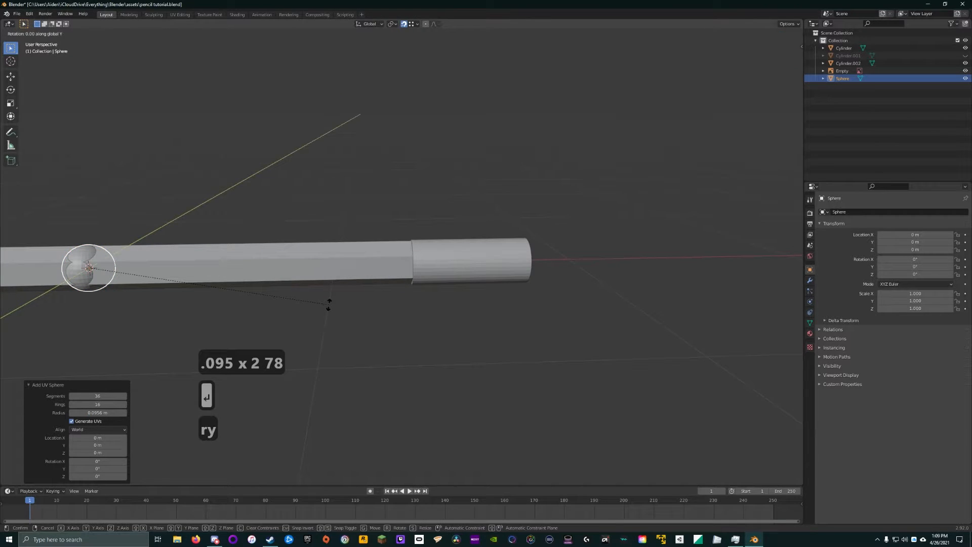
type("90")
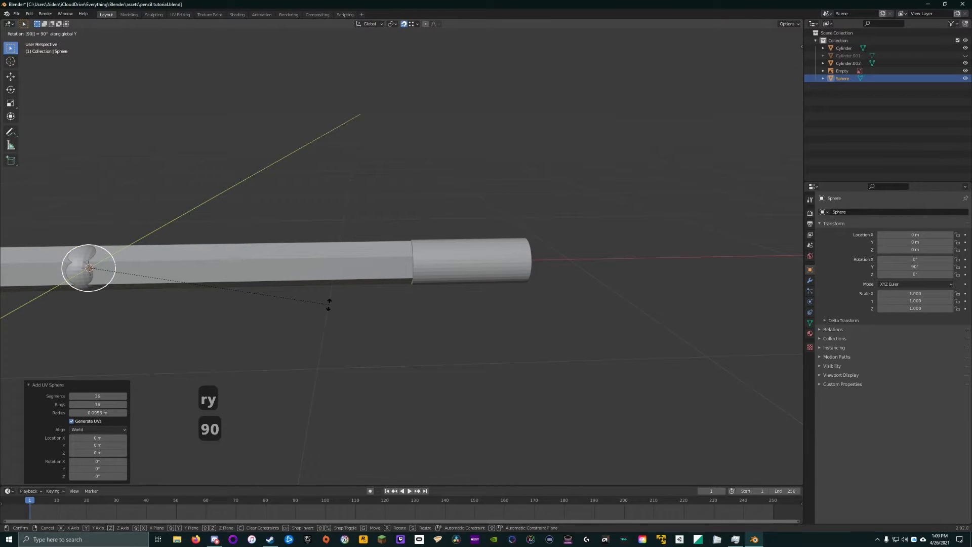
key("Return")
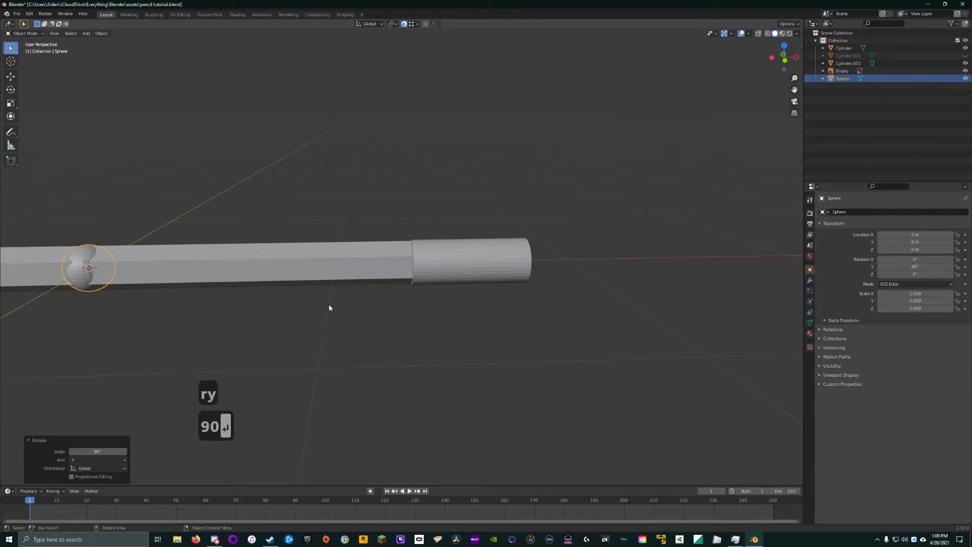
key("s")
key("Escape")
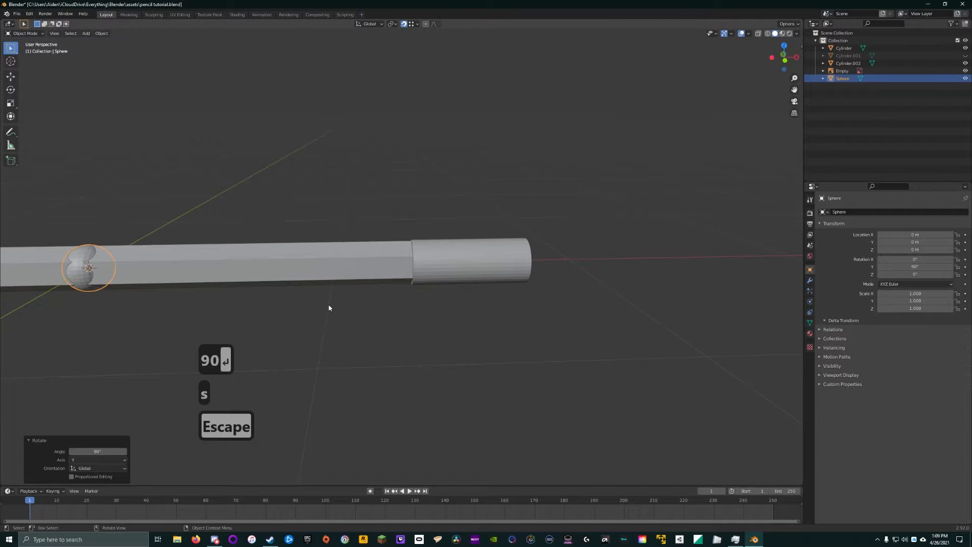
Step: Move the sphere along X to the eraser end of the round cylinder, at about X 1.816 m
key("g")
key("x")
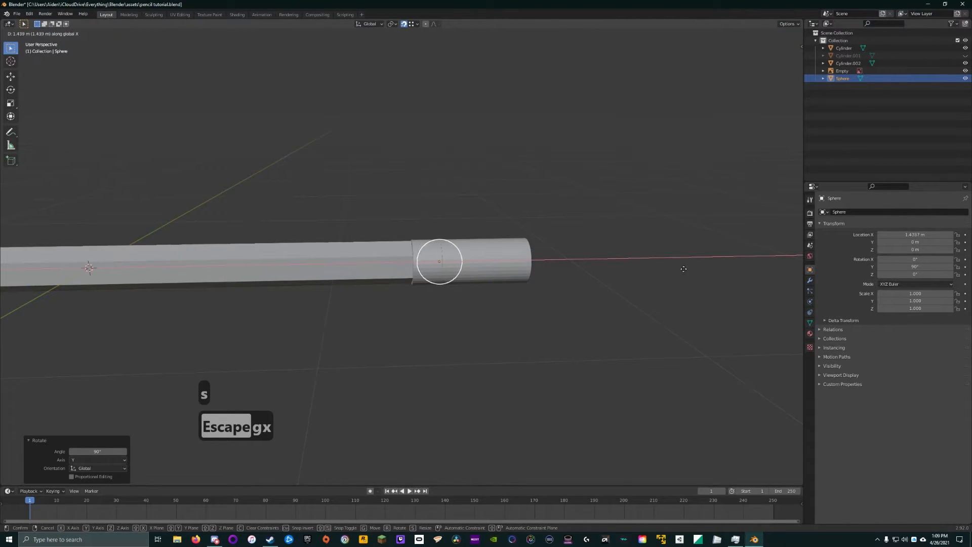
left_click(689, 269)
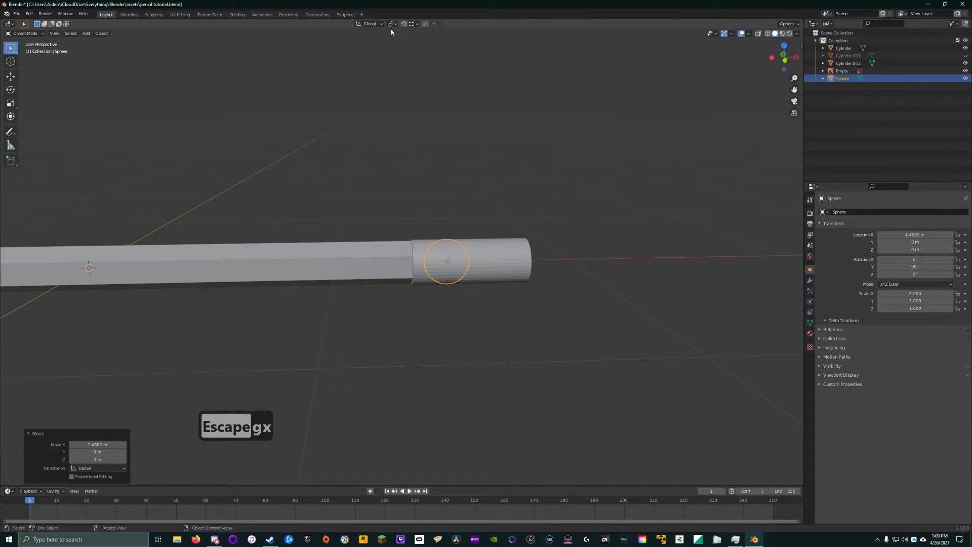
key("1")
key("g")
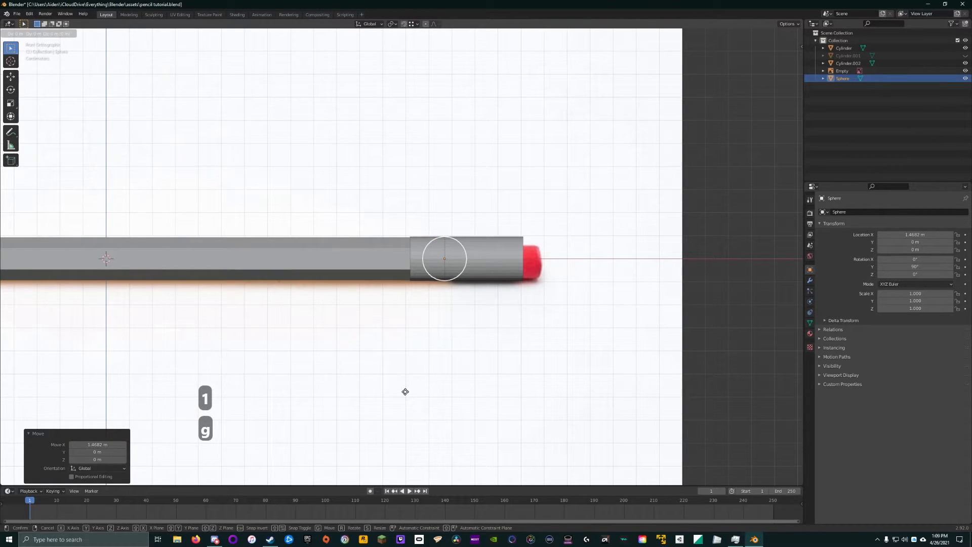
key("x")
left_click(485, 387)
scroll(521, 302, "up", 5)
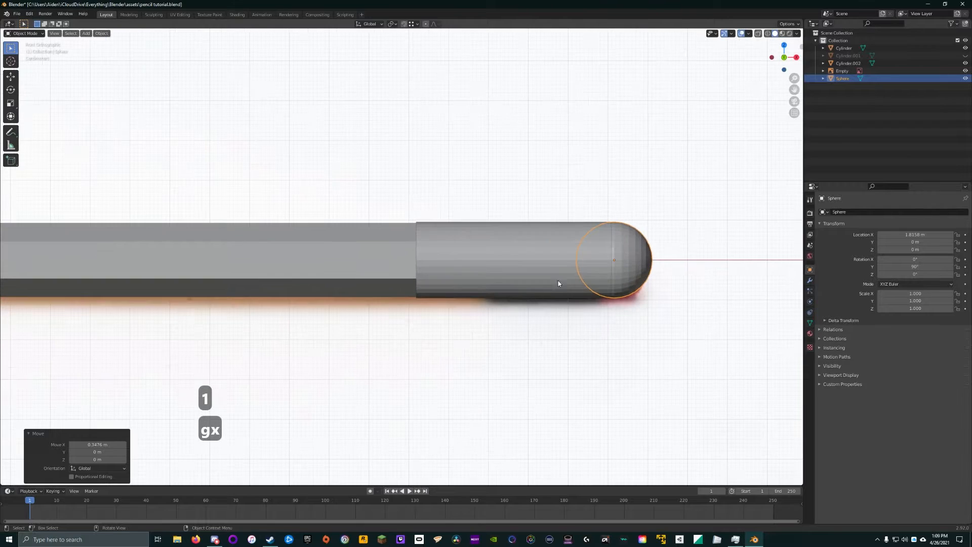
middle_click_drag(487, 263, 478, 264, "shift")
scroll(478, 264, "up", 2)
middle_click_drag(587, 273, 447, 270, "shift")
scroll(447, 270, "up", 3)
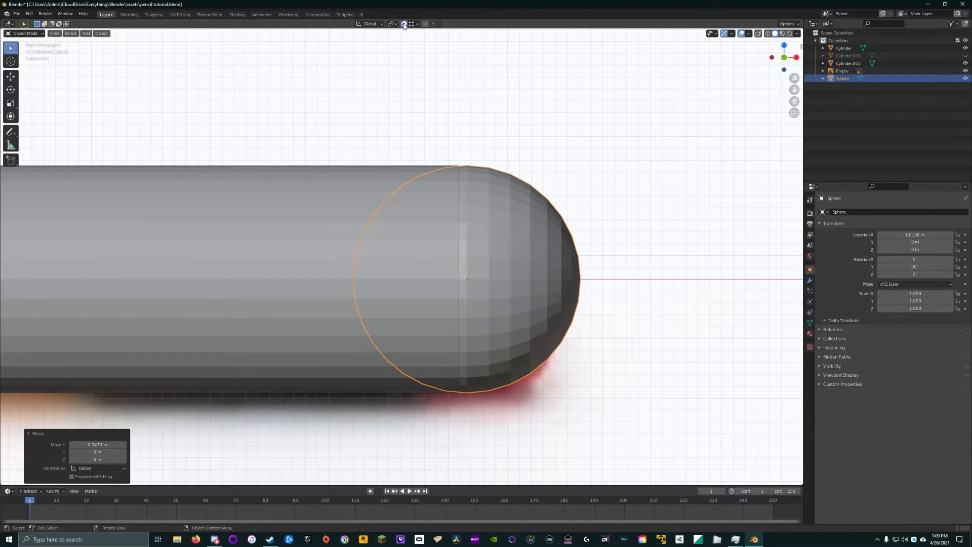
left_click(490, 268)
key("g")
key("x")
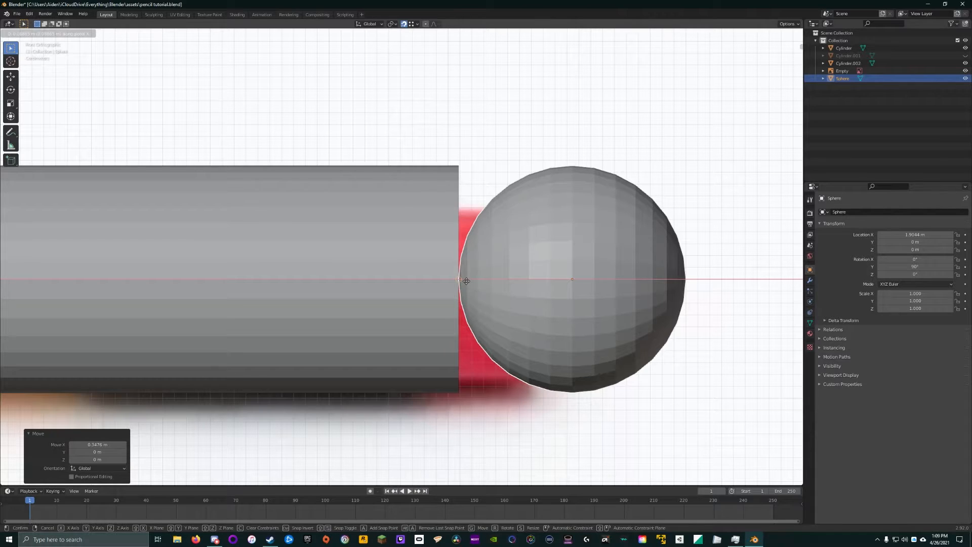
key("Escape")
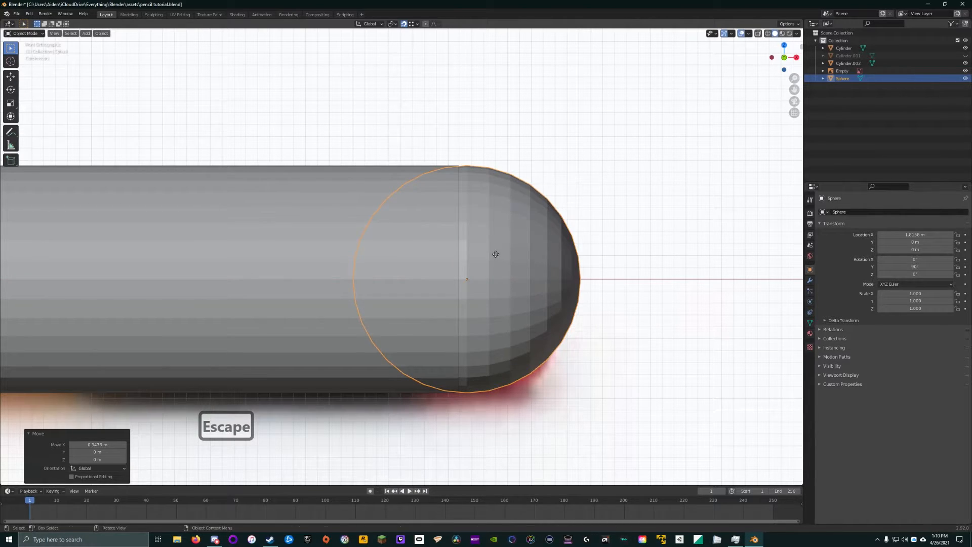
Step: Nudge the sphere about -0.007 m along X so its middle edge ring lines up with the cylinder's end face
key("g")
key("x")
key("Left")
key("Left")
key("Left")
key("Left")
key("Left")
key("Left")
key("Left")
key("Left")
key("Left")
key("Left")
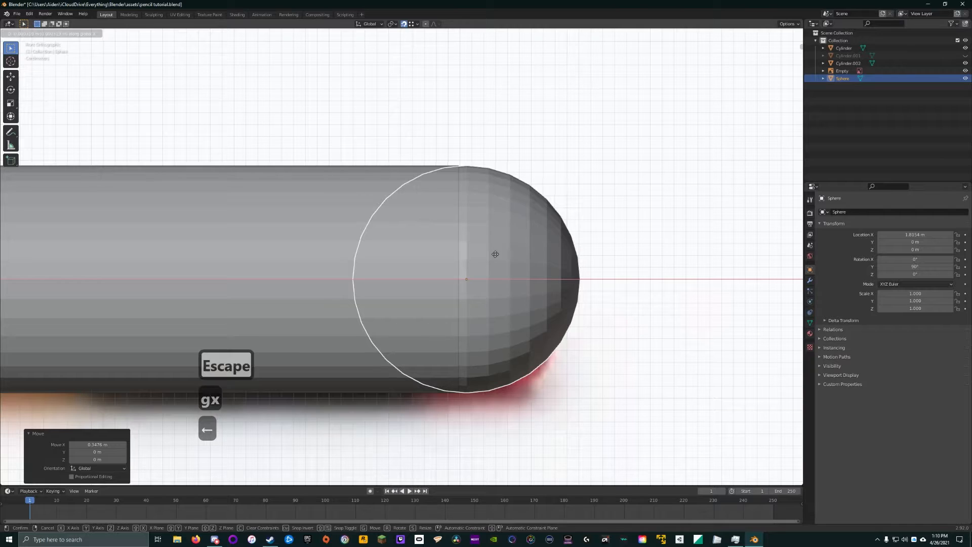
key("Left")
key("Left")
key("Left")
key("Left")
key("Left")
key("Left")
key("Left")
key("Left")
key("Left")
key("Left")
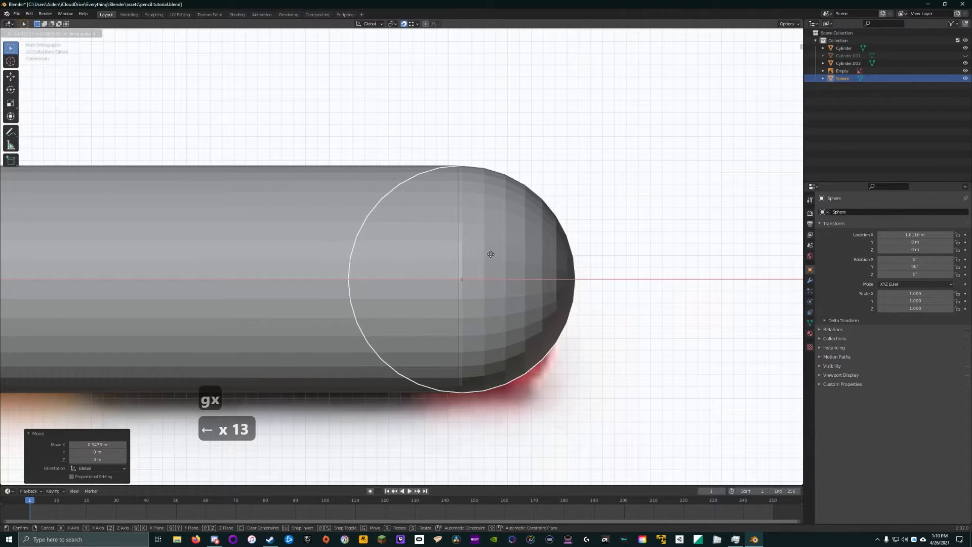
key("Left")
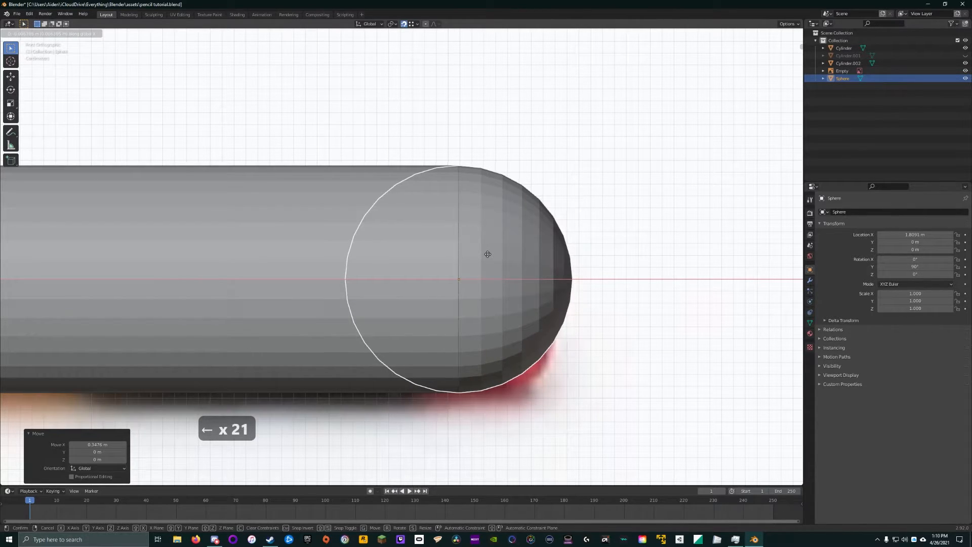
key("Left")
key("Return")
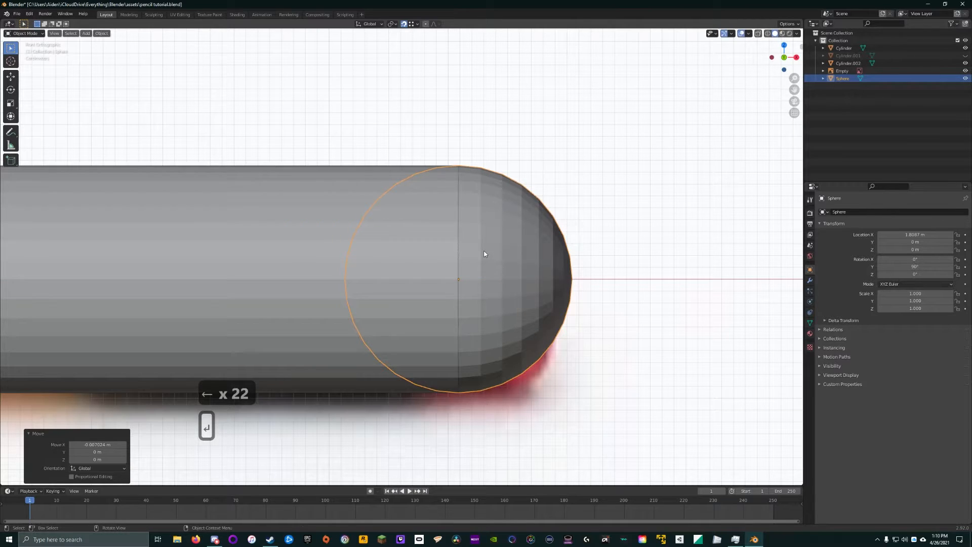
Step: In wireframe, dissolve the sphere's vertices that lie inside the round cylinder, then return to Object Mode with solid shading
key("z")
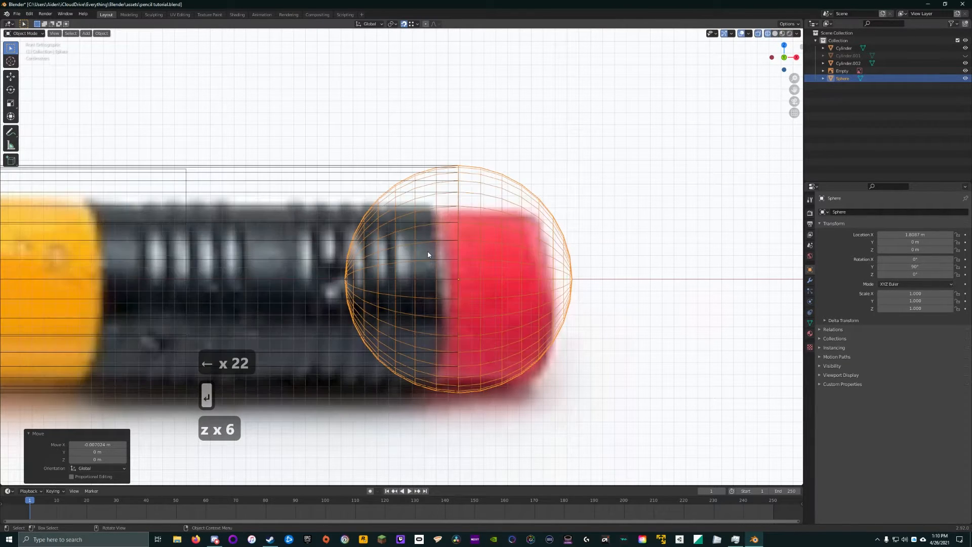
key("Tab")
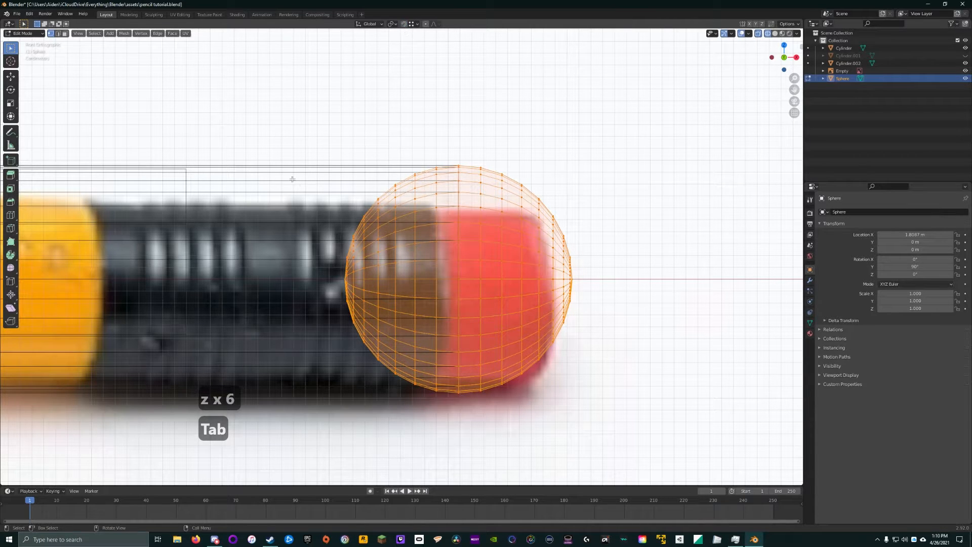
mouse_move(293, 114)
left_mouse_down()
mouse_move(360, 210)
mouse_move(414, 375)
mouse_move(455, 431)
left_mouse_up()
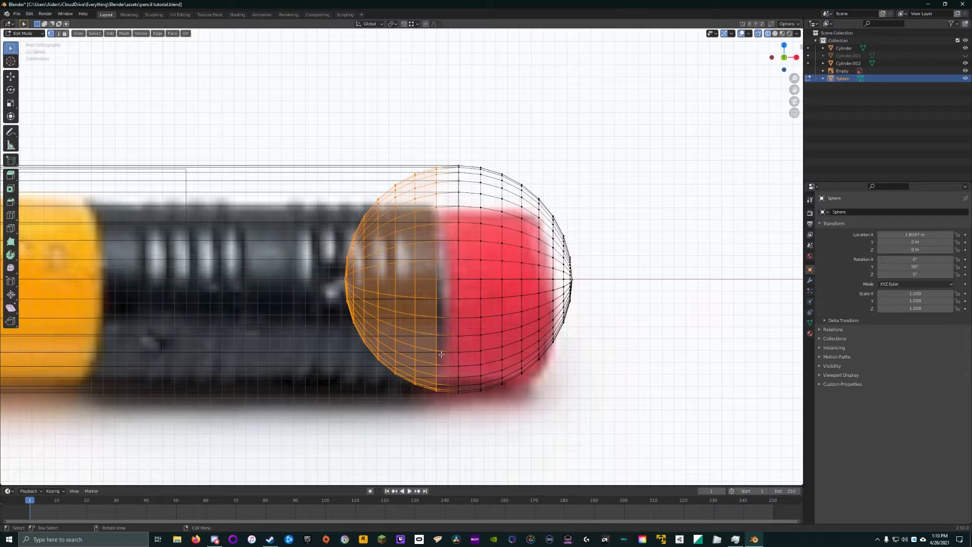
key("x")
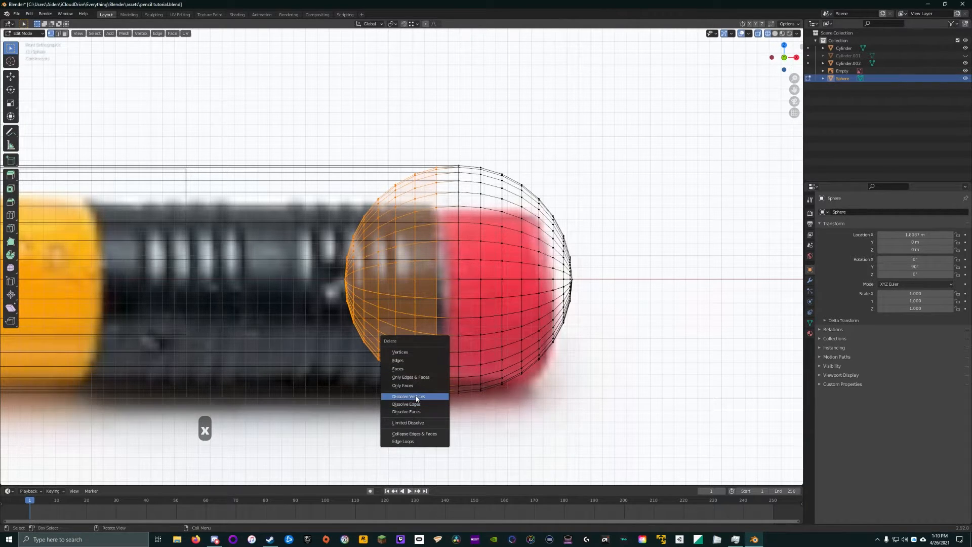
left_click(417, 399)
middle_click_drag(416, 398, 444, 317)
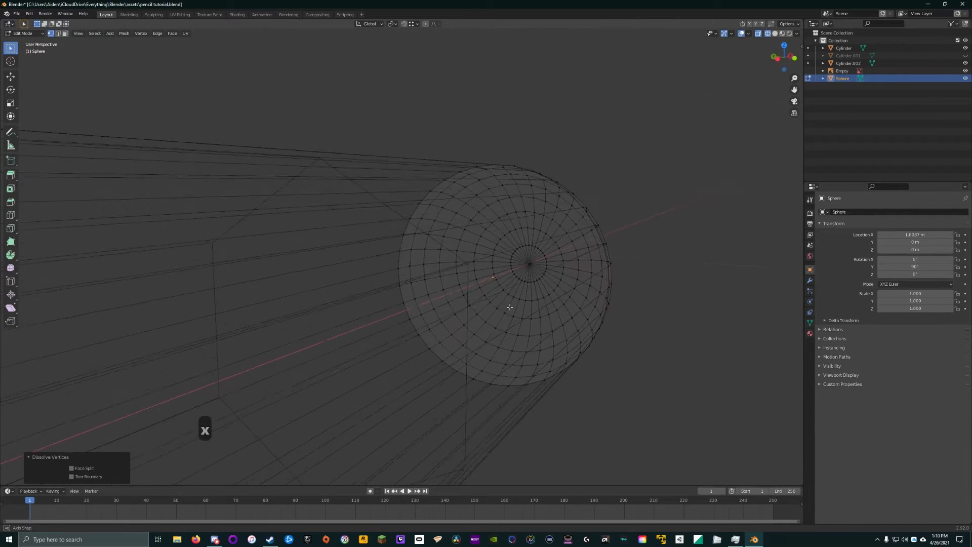
key("Tab")
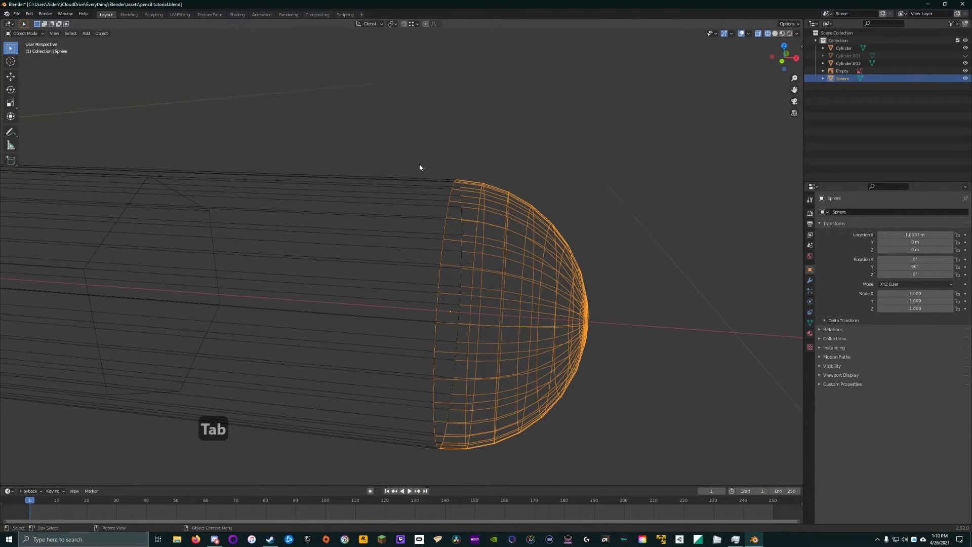
key("z")
left_click(564, 189)
scroll(537, 165, "down", 2)
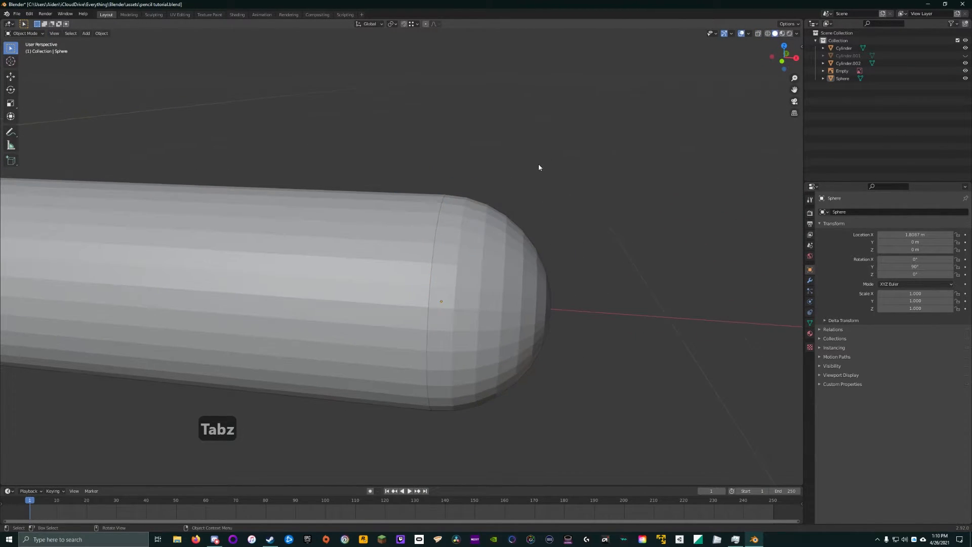
Step: Scale the eraser hemisphere uniformly to about 0.932 so it sits slightly inside the cylinder's rim
middle_click_drag(538, 167, 525, 193)
left_click(463, 299)
key("s")
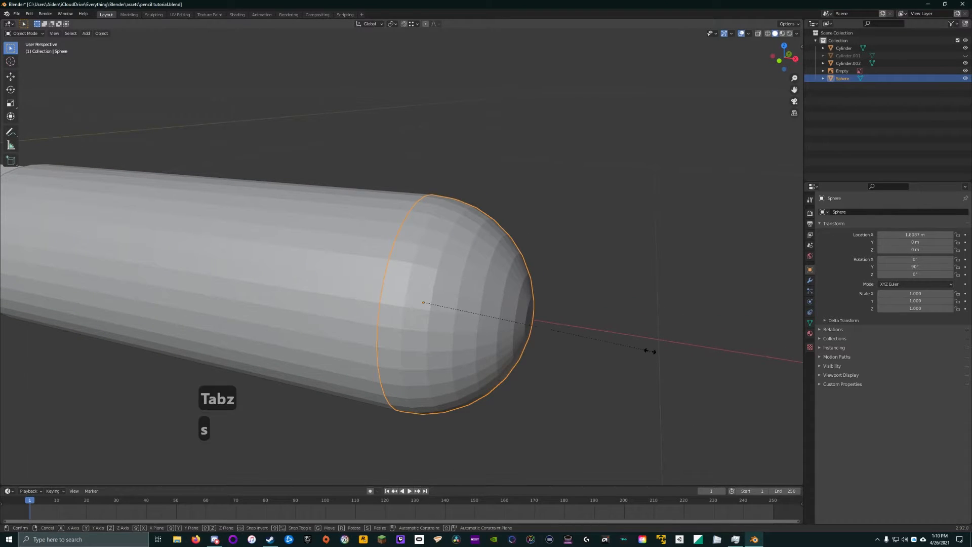
left_click(600, 286)
middle_click_drag(600, 285, 616, 243)
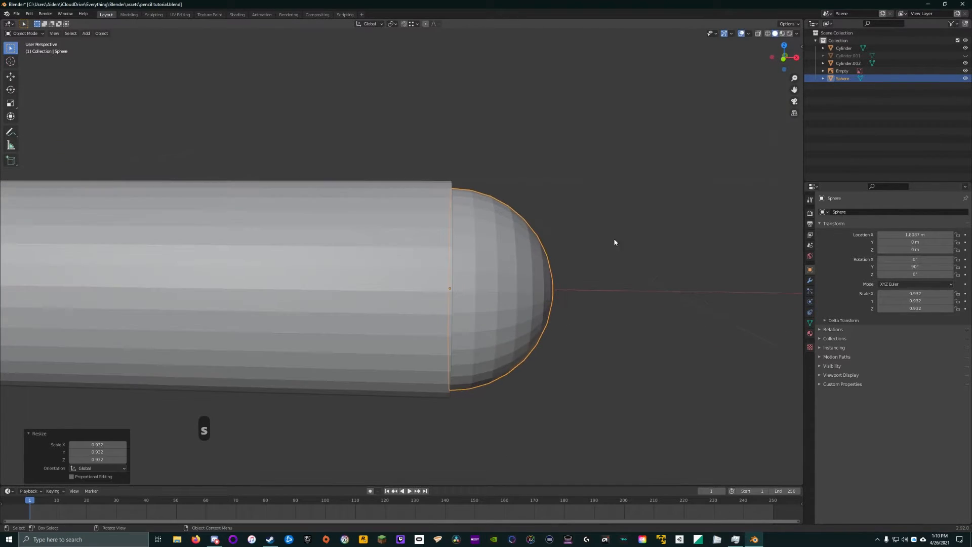
left_click(600, 220)
scroll(600, 219, "down", 3)
scroll(555, 234, "down", 5)
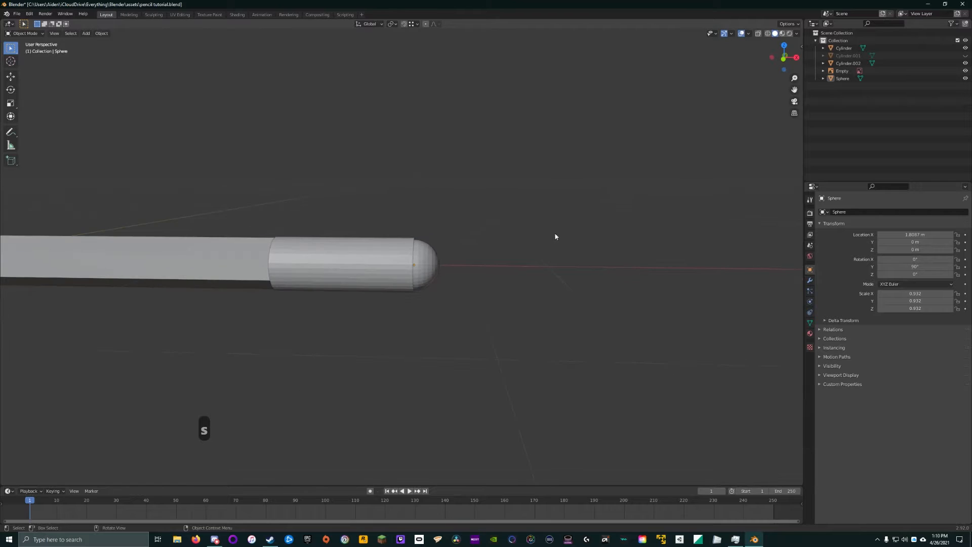
mouse_move(449, 250)
middle_mouse_down()
mouse_move(418, 253)
mouse_move(442, 248)
middle_mouse_up()
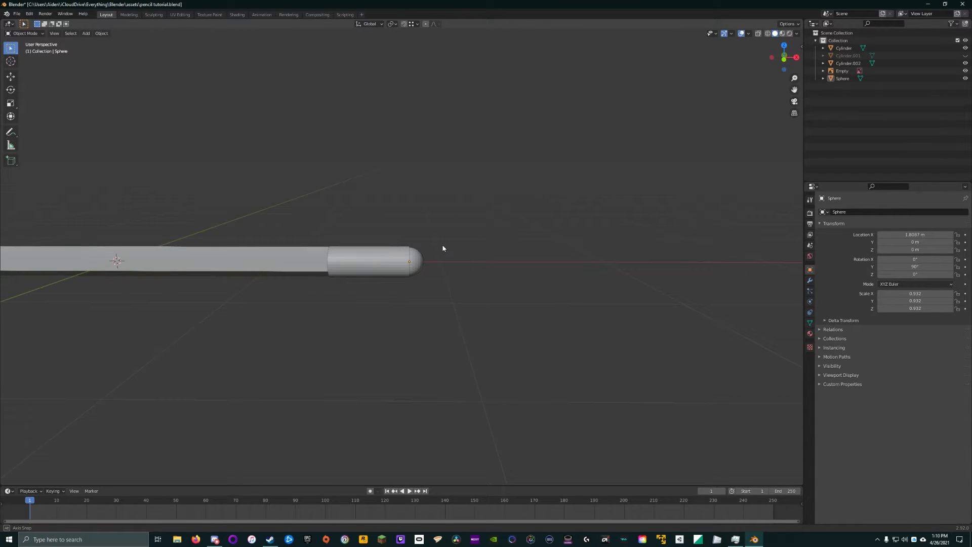
Step: Shorten the round cylinder by moving its body-side end vertices about 0.145 m along X in front wireframe view, then return to solid Object Mode
left_click(378, 270)
scroll(384, 276, "up", 5)
key("s")
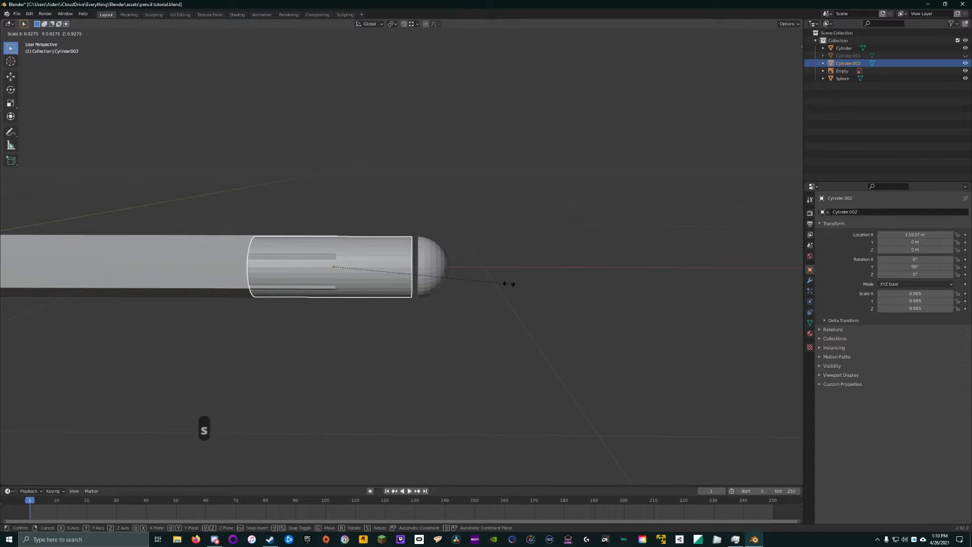
key("Escape")
scroll(397, 271, "up", 2)
middle_click_drag(397, 272, 478, 257, "shift")
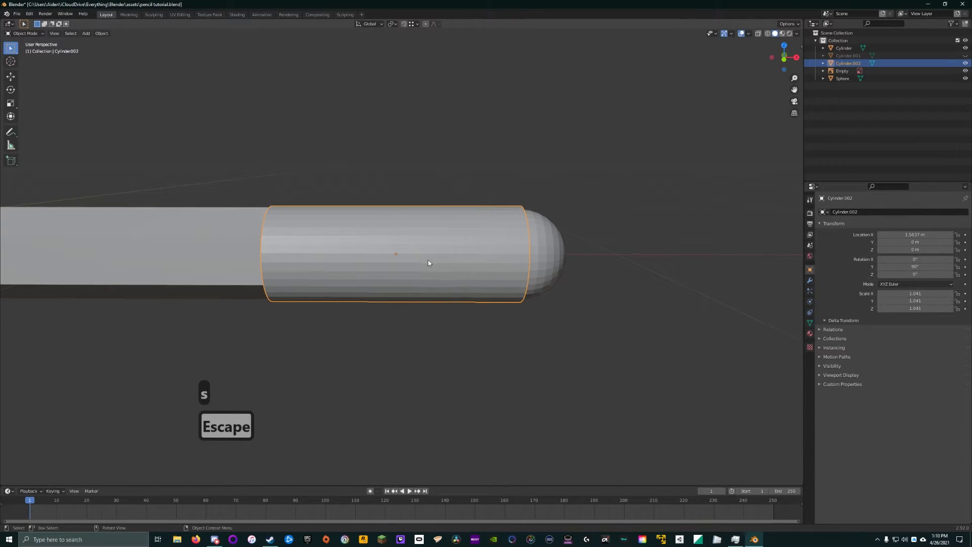
key("1")
key("Tab")
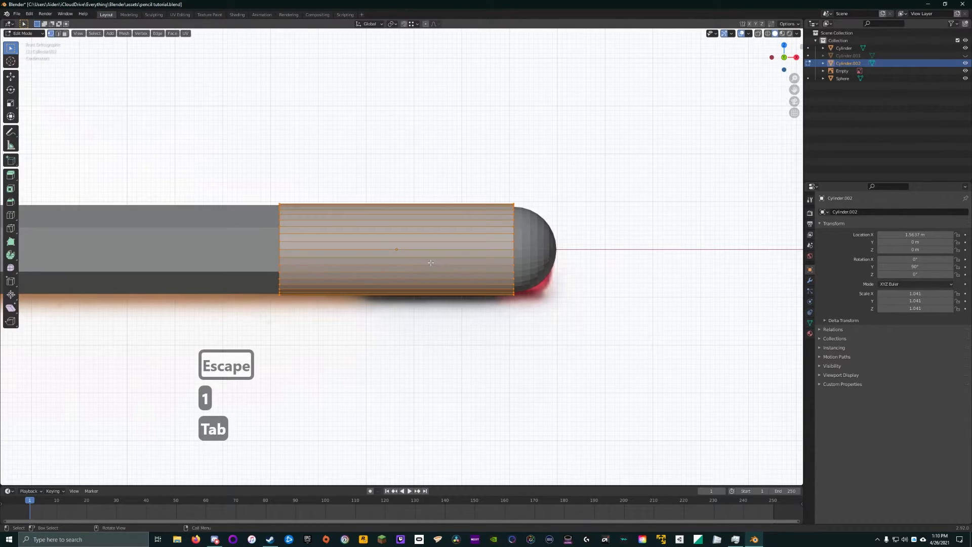
key("z")
left_click(392, 263)
left_click_drag(245, 189, 313, 349)
key("g")
key("x")
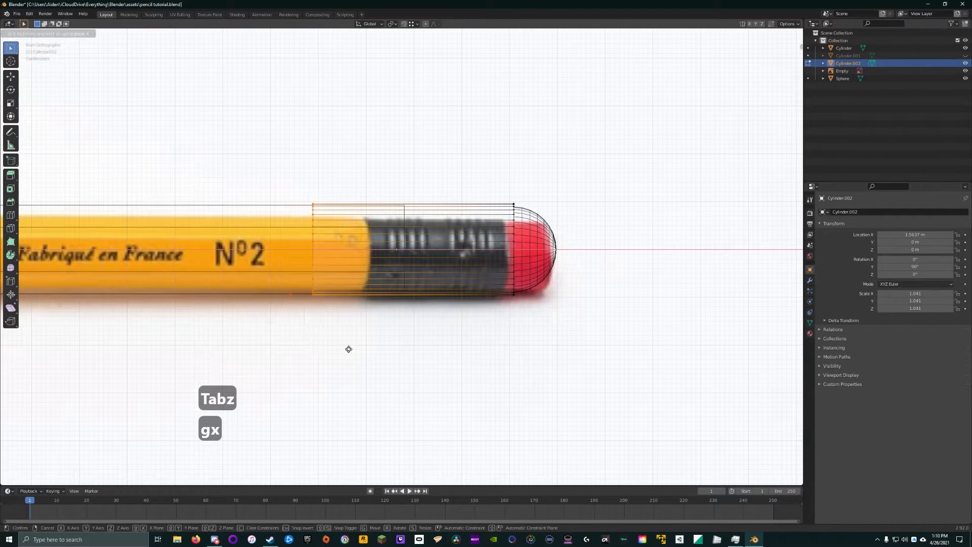
left_click(380, 345)
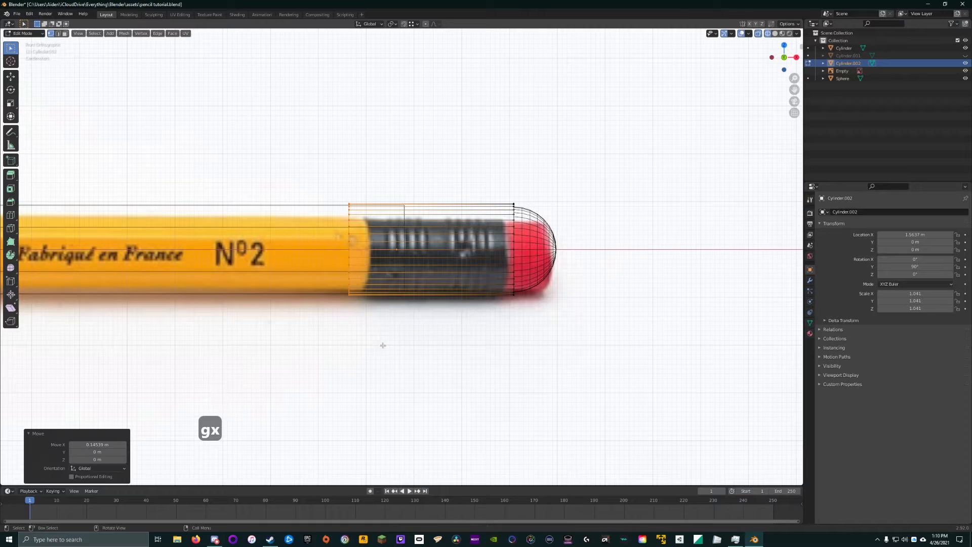
left_click(377, 149)
key("z")
left_click(436, 261)
key("Tab")
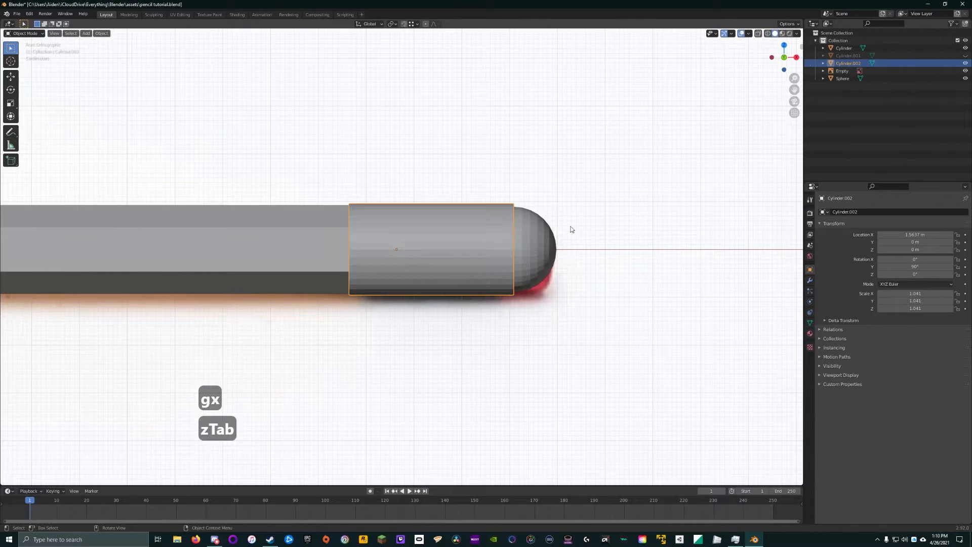
Step: Examine the end of the hexagonal pencil body opposite the eraser up close
left_click(623, 215)
mouse_move(622, 215)
middle_mouse_down()
mouse_move(588, 238)
mouse_move(506, 263)
mouse_move(443, 258)
mouse_move(456, 285)
mouse_move(509, 303)
middle_mouse_up()
scroll(508, 291, "down", 3)
mouse_move(408, 267)
middle_mouse_down("shift")
mouse_move(514, 268)
mouse_move(562, 256)
middle_mouse_up("shift")
scroll(358, 248, "up", 6)
mouse_move(333, 241)
middle_mouse_down()
mouse_move(463, 233)
mouse_move(339, 213)
mouse_move(380, 198)
mouse_move(249, 224)
mouse_move(347, 325)
middle_mouse_up()
scroll(249, 224, "up", 2)
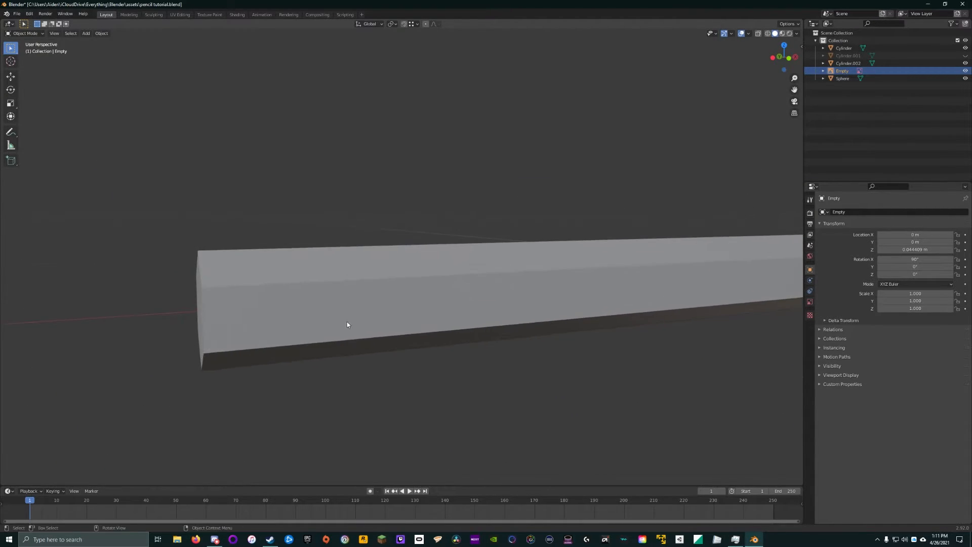
Step: Examine the hexagonal body's tip end in Edit Mode, including against the side-view reference from the front
left_click(305, 328)
key("Tab")
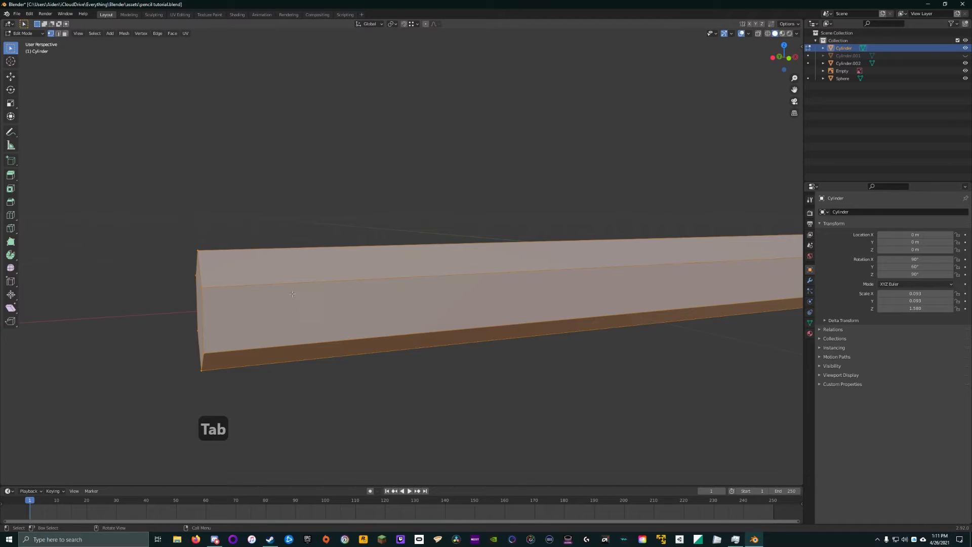
mouse_move(274, 242)
middle_mouse_down()
mouse_move(271, 230)
mouse_move(262, 257)
middle_mouse_up()
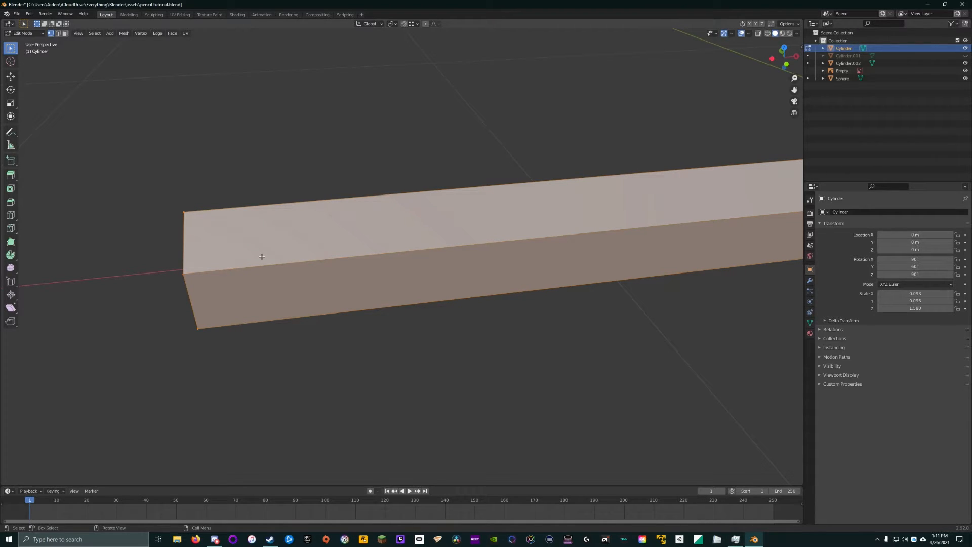
middle_click_drag(261, 257, 157, 188)
scroll(297, 165, "down", 3)
key("KP_1")
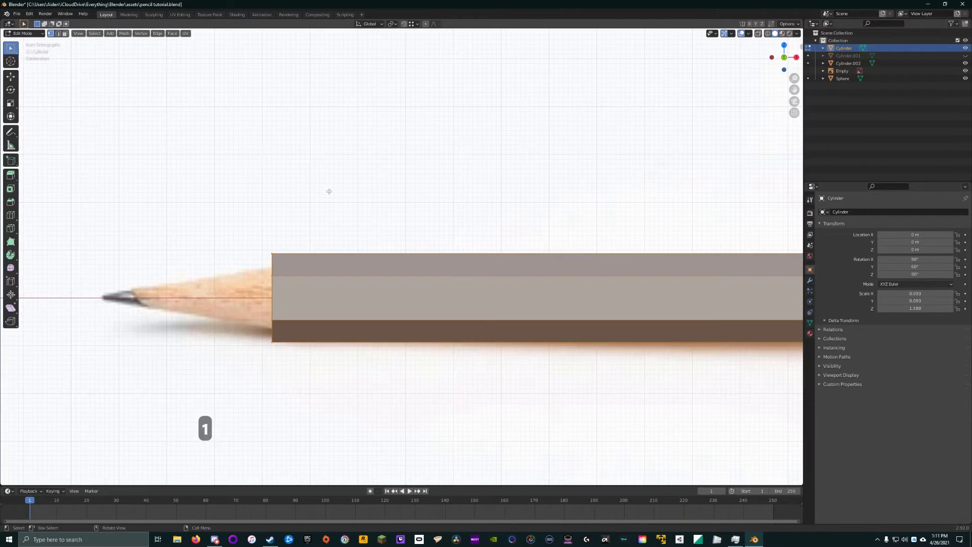
scroll(330, 191, "down", 3)
mouse_move(329, 191)
middle_mouse_down()
mouse_move(220, 132)
mouse_move(360, 198)
middle_mouse_up()
key("alt+a")
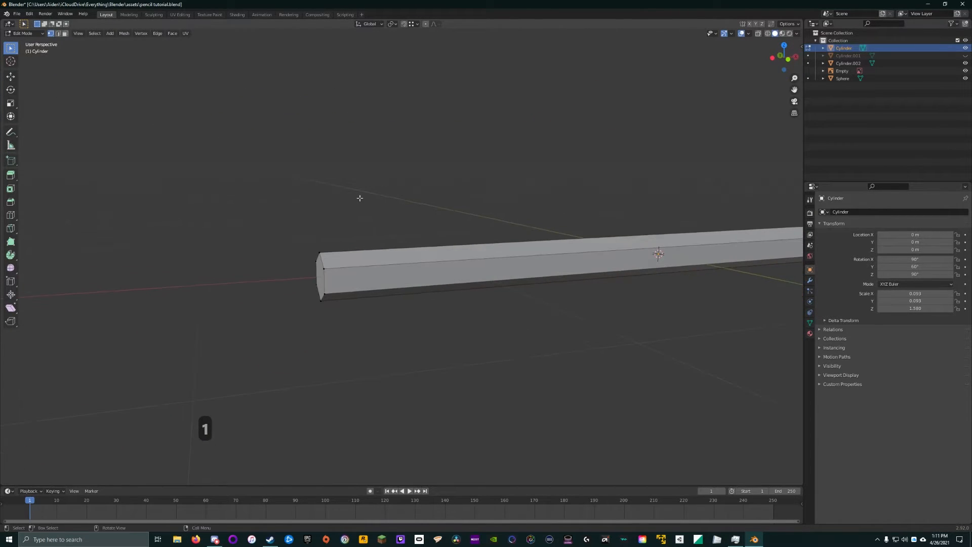
key("KP_1")
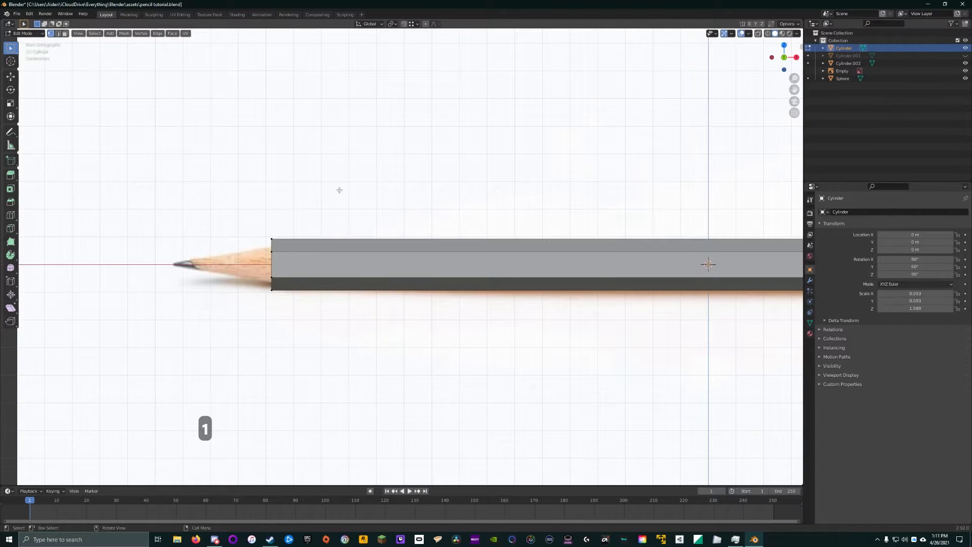
scroll(339, 190, "down", 6)
middle_click_drag(345, 189, 445, 167, "shift")
scroll(402, 194, "up", 1)
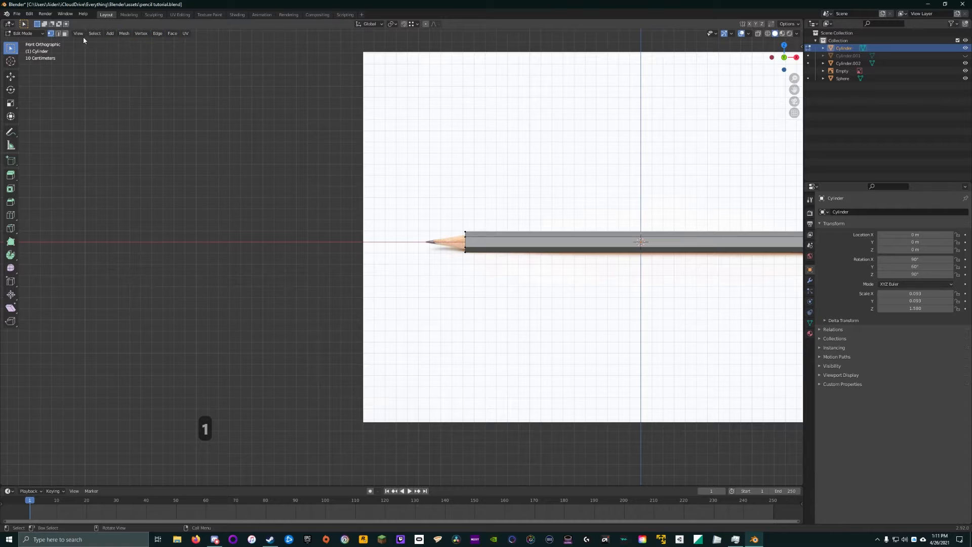
Step: In Object Mode, load pencil-tip.png from the Pencil folder as a second reference image aligned to the front view
left_click(110, 34)
key("Tab")
left_click(88, 35)
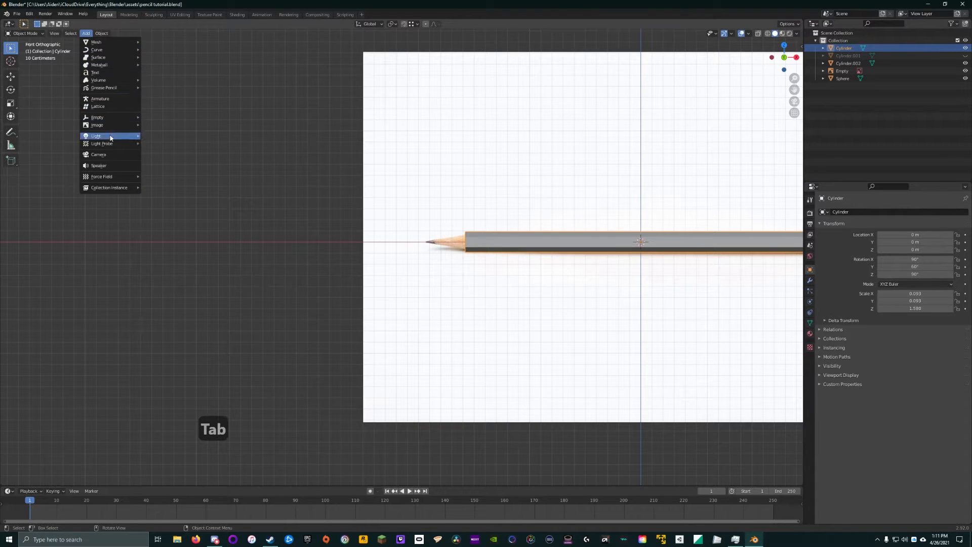
mouse_move(112, 119)
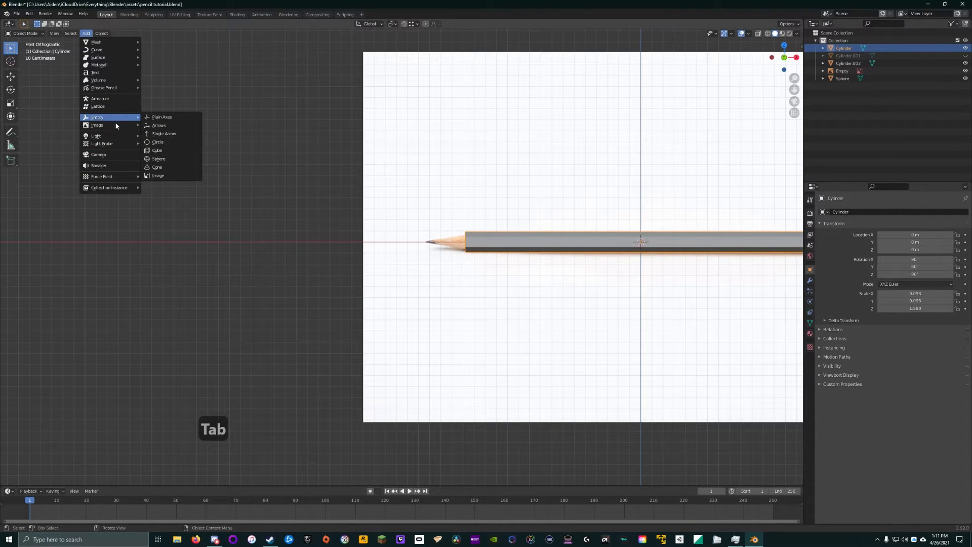
left_click(150, 125)
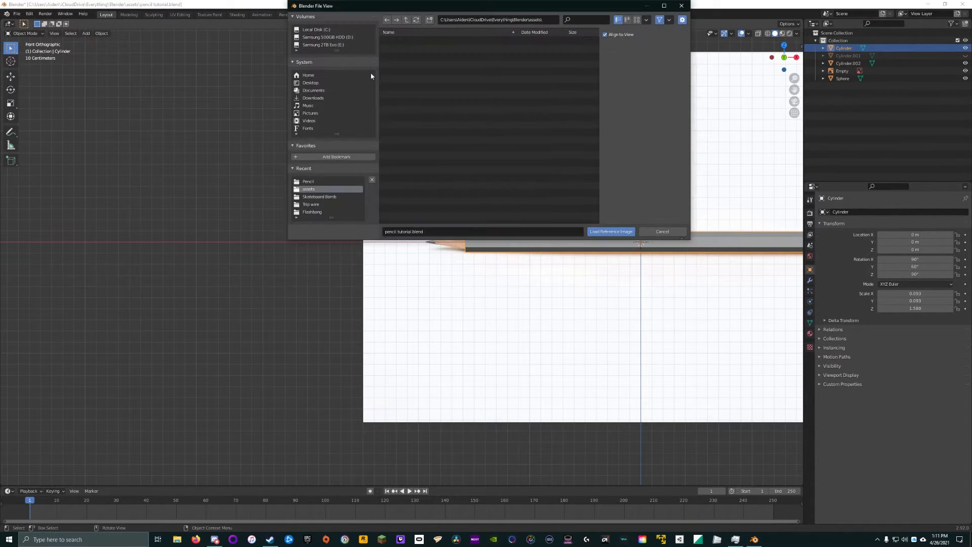
left_click(309, 182)
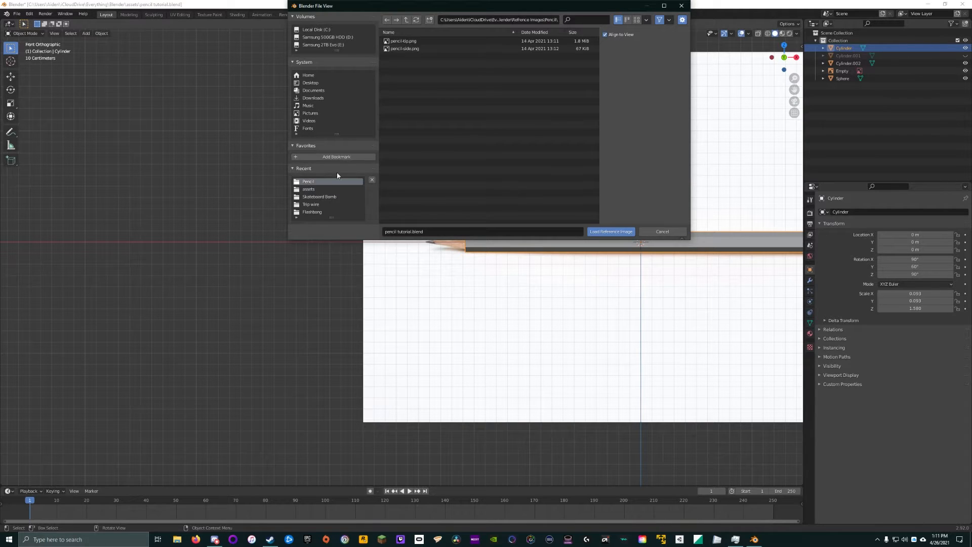
left_click(407, 48)
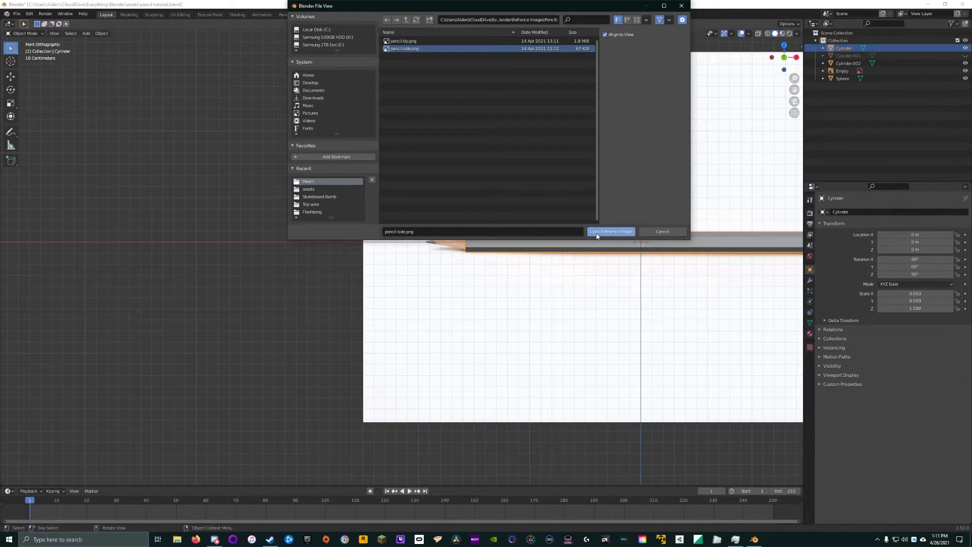
left_click(390, 41)
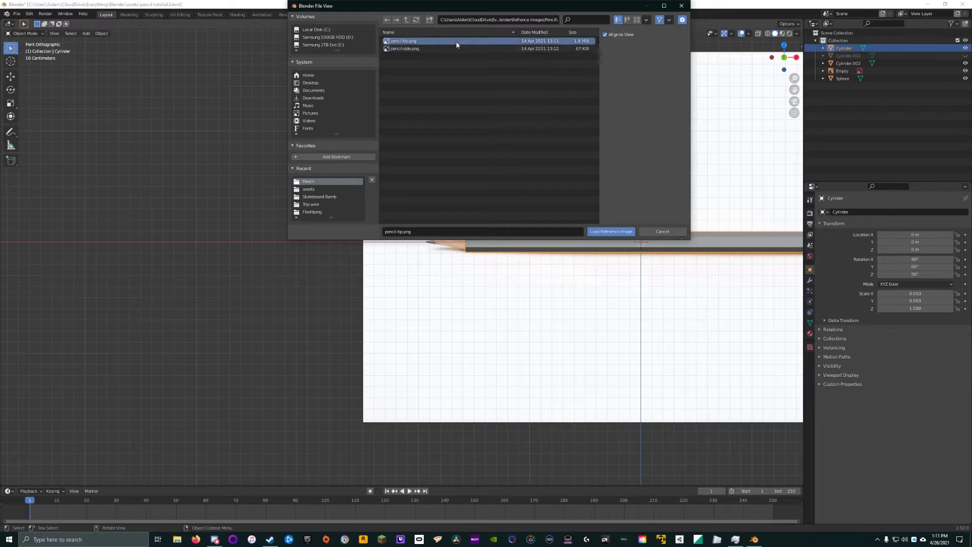
left_click(598, 234)
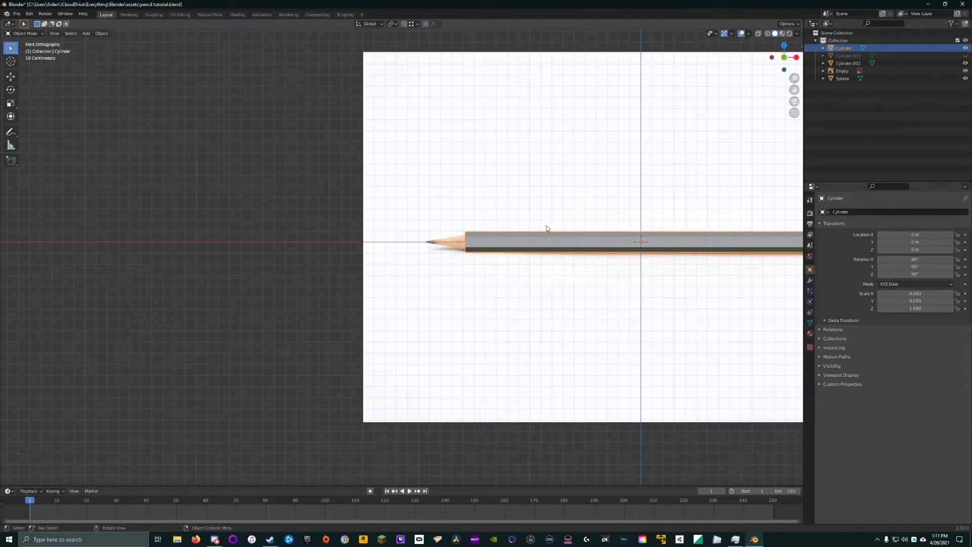
Step: Move the pencil-tip reference image about -3.40 m along X and scale it uniformly to about 0.388, clear of the pencil model
middle_click_drag(519, 234, 515, 232)
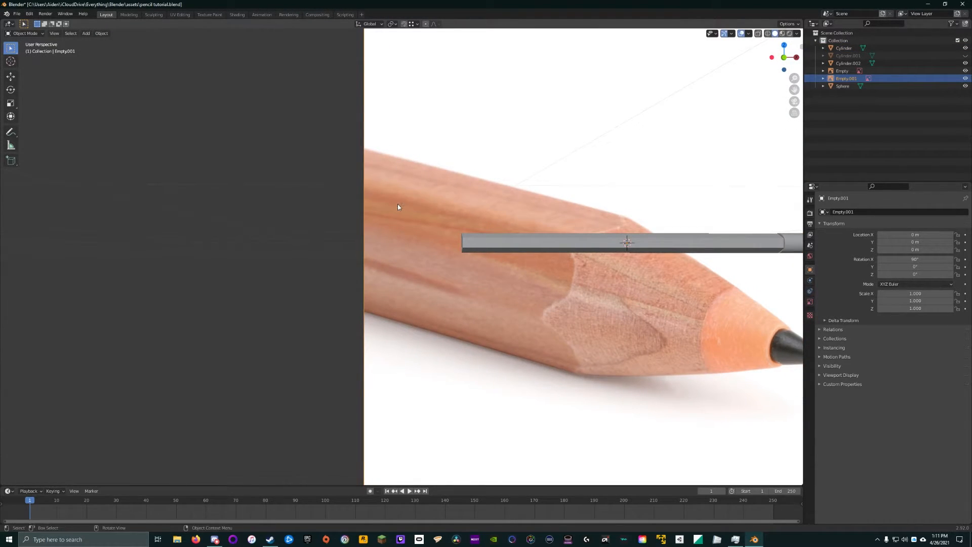
middle_click_drag(278, 195, 334, 228)
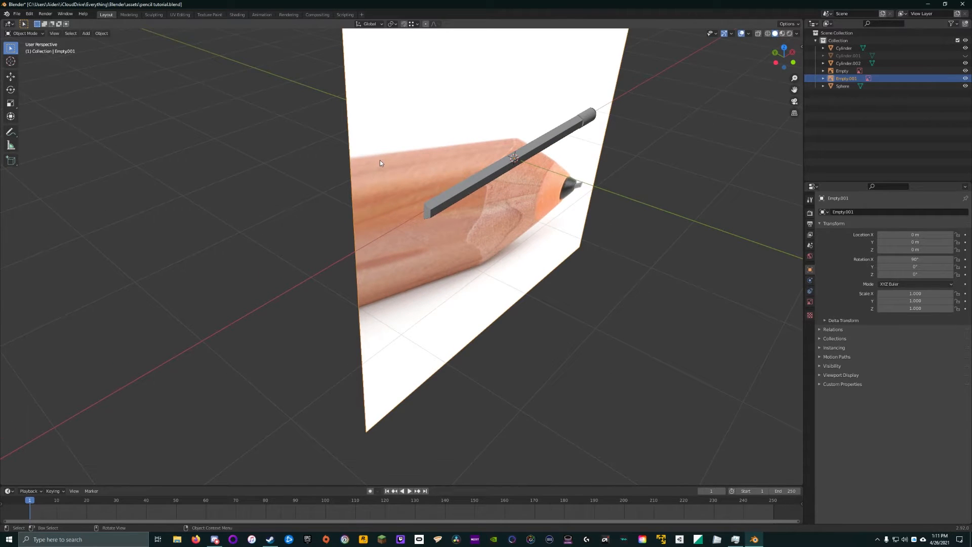
key("g")
key("x")
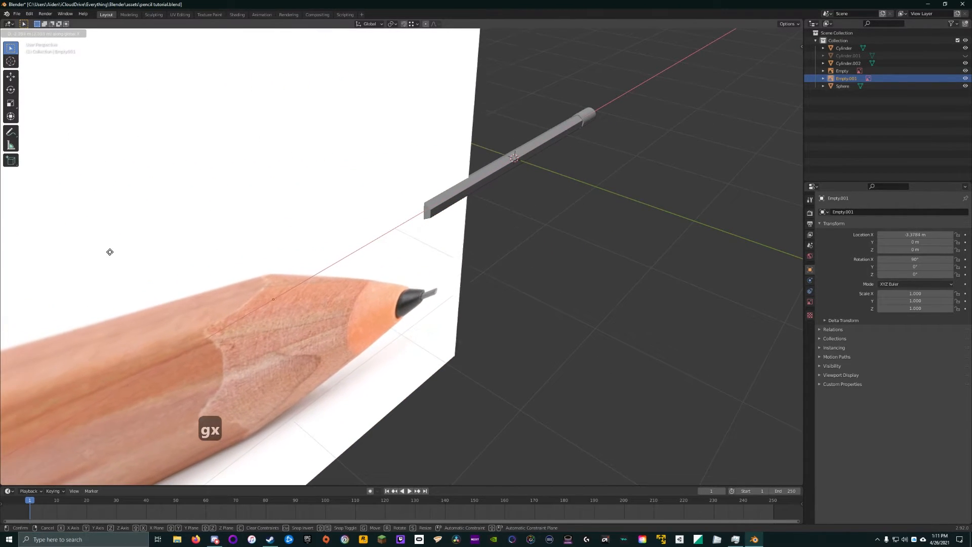
left_click(111, 252)
key("s")
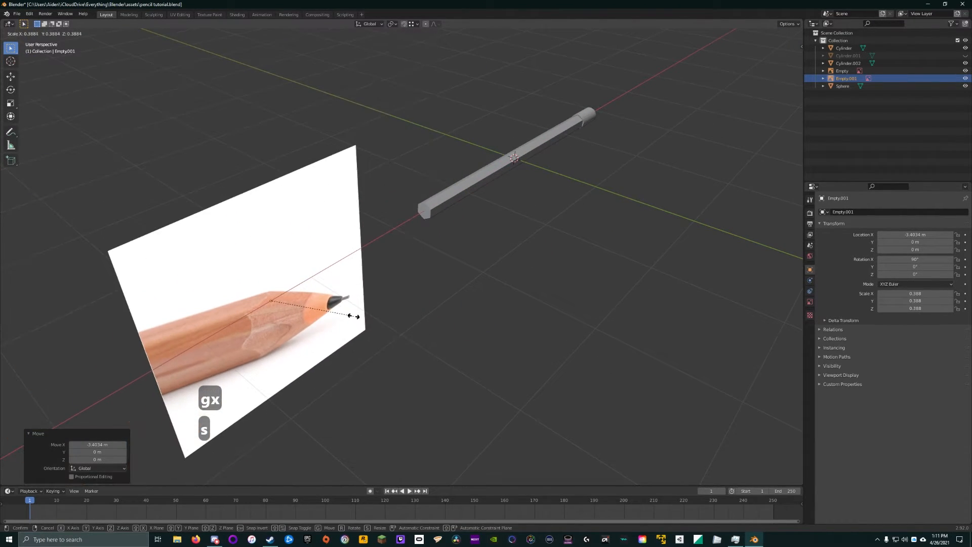
left_click(352, 318)
Step: Study the sharpened end in the tip reference image and compare it with the blunt end of the hexagonal body
middle_click_drag(352, 318, 396, 293)
scroll(339, 294, "up", 2)
scroll(393, 294, "up", 2)
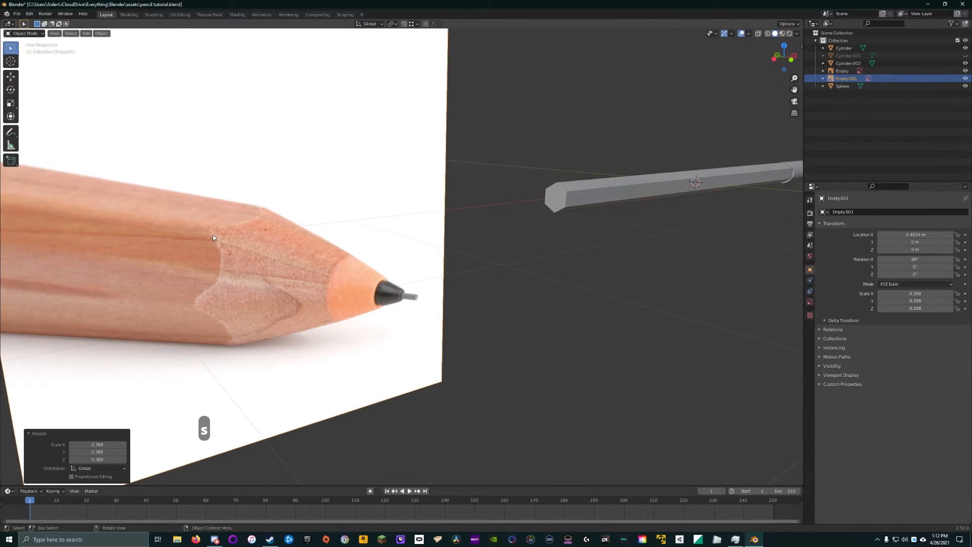
scroll(384, 272, "down", 3)
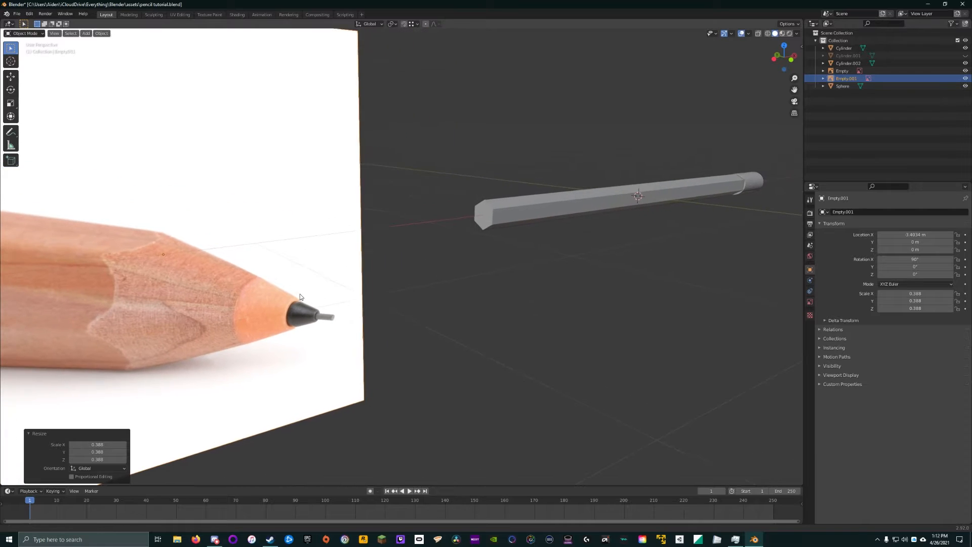
scroll(451, 242, "up", 2)
middle_click_drag(555, 229, 442, 246, "shift")
scroll(443, 246, "up", 4)
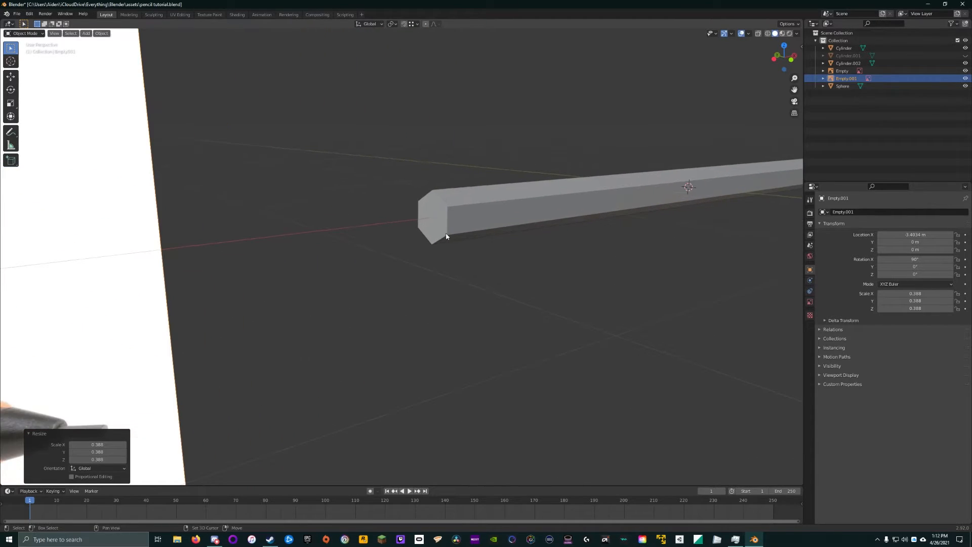
mouse_move(385, 220)
middle_mouse_down()
mouse_move(396, 274)
mouse_move(399, 247)
mouse_move(349, 244)
mouse_move(458, 247)
middle_mouse_up()
scroll(399, 247, "up", 1)
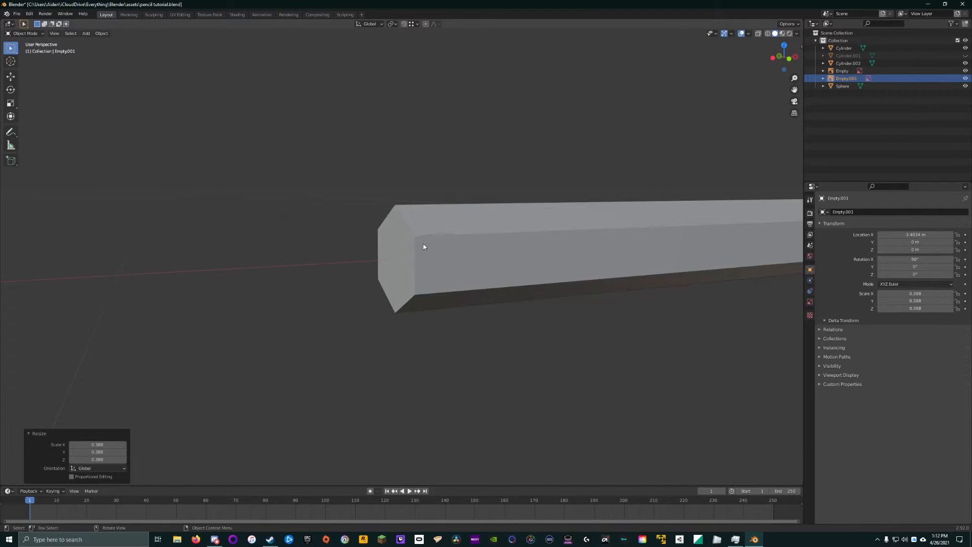
Step: Select the hexagonal body and, in Edit Mode, select the vertices of its end face opposite the eraser
mouse_move(360, 195)
left_mouse_down()
mouse_move(428, 341)
mouse_move(432, 329)
left_mouse_up()
key("Tab")
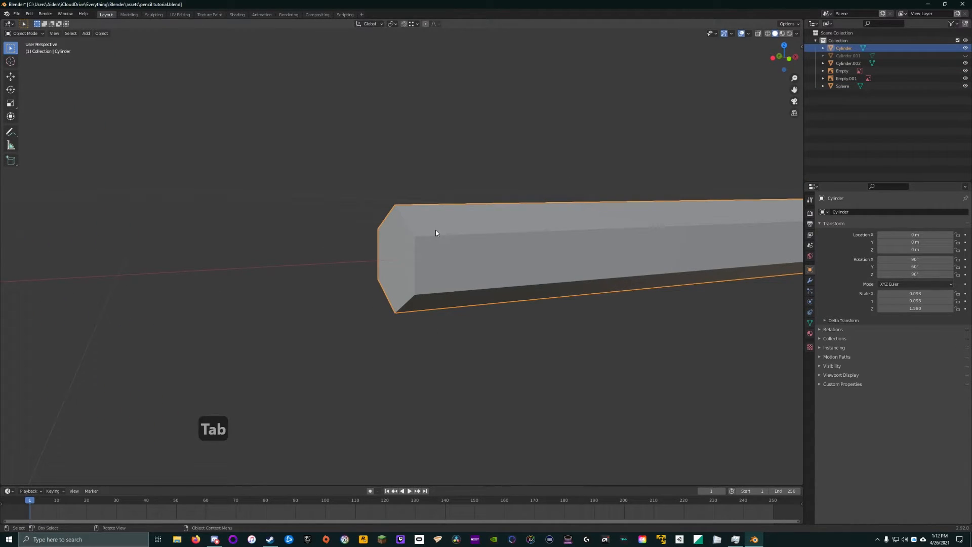
key("Tab")
left_click_drag(354, 195, 482, 343)
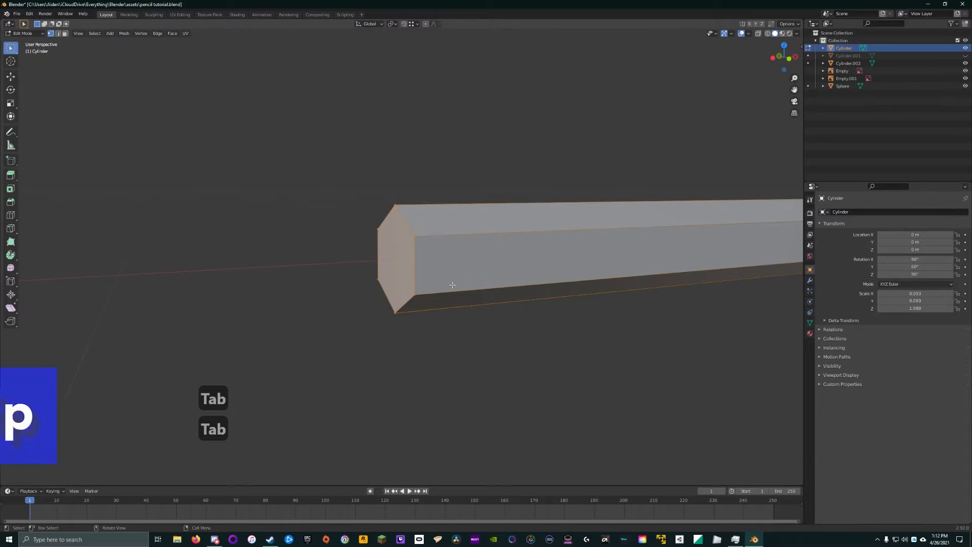
mouse_move(482, 343)
middle_mouse_down()
mouse_move(206, 408)
mouse_move(499, 289)
middle_mouse_up()
middle_click_drag(377, 276, 540, 278, "shift")
middle_click_drag(539, 278, 461, 275)
Step: Try to extrude the selected end face about 0.257 m outward along its normal
key("e")
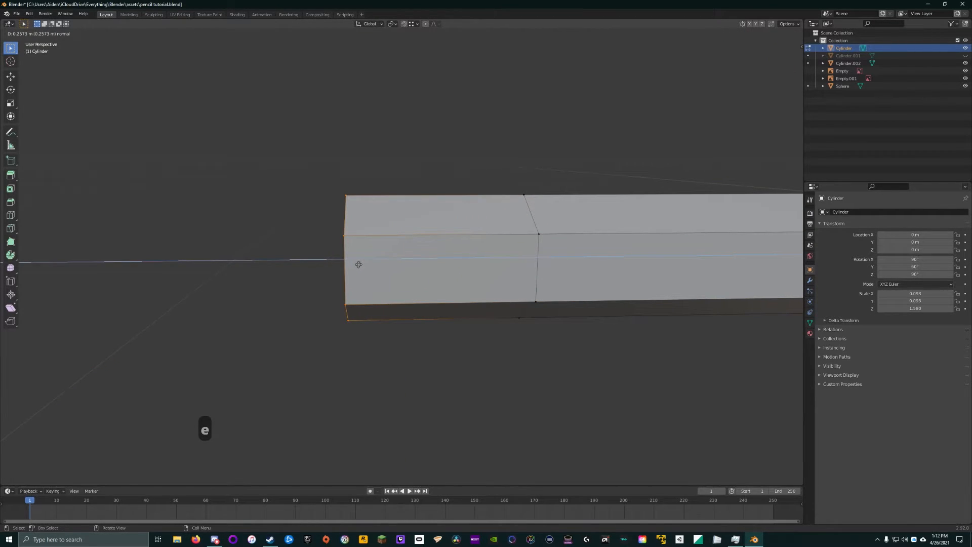
left_click(359, 264)
key("KP_1")
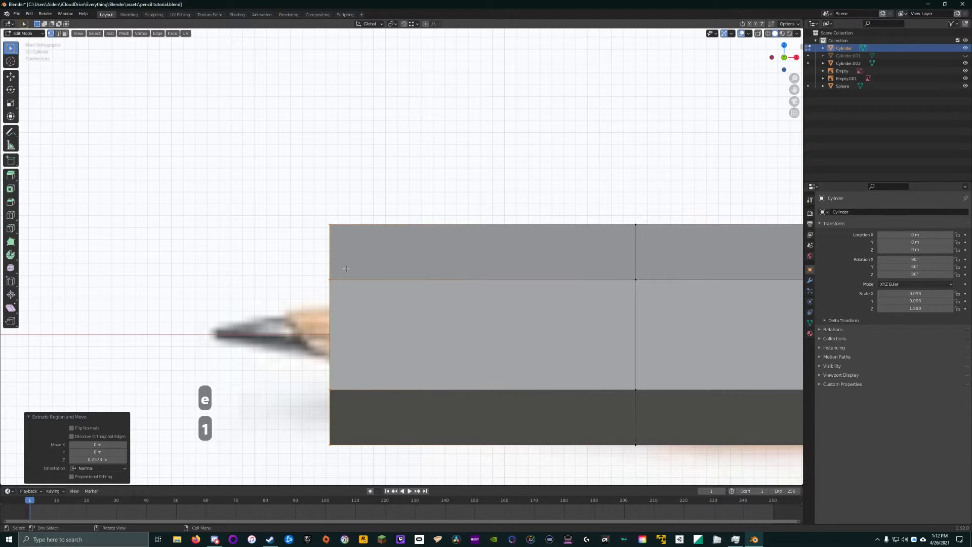
key("ctrl+z")
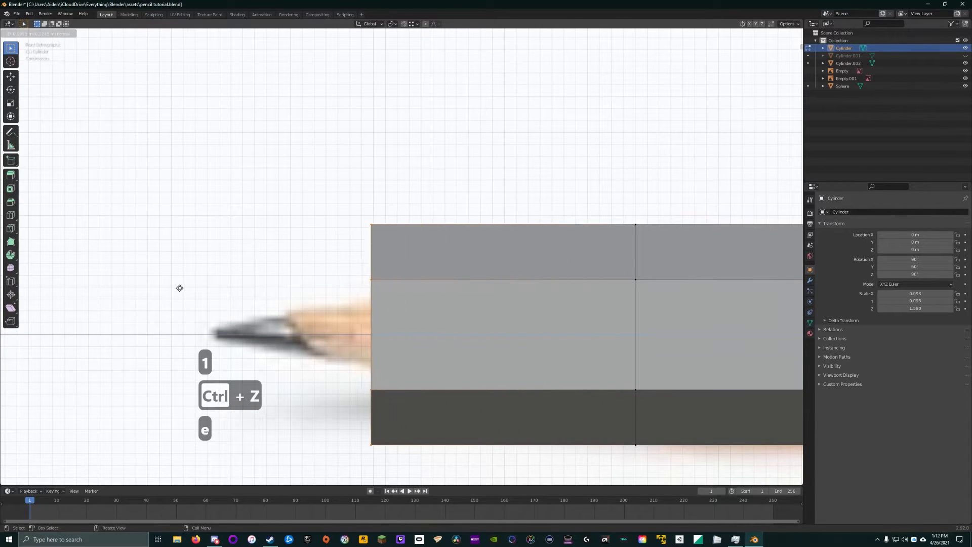
Step: Extrude the end face about 0.288 m along its normal in front view, reaching the base of the reference's graphite point
left_click(102, 272)
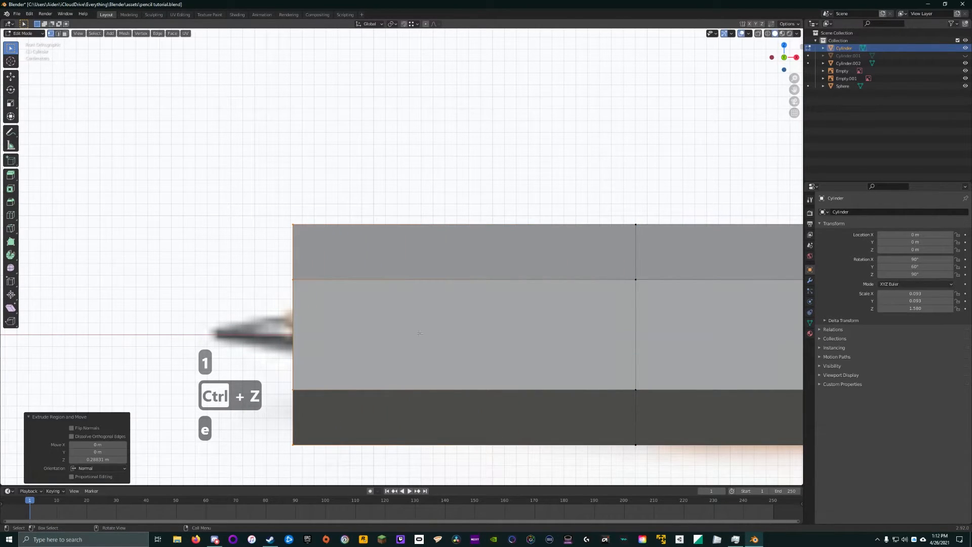
key("s")
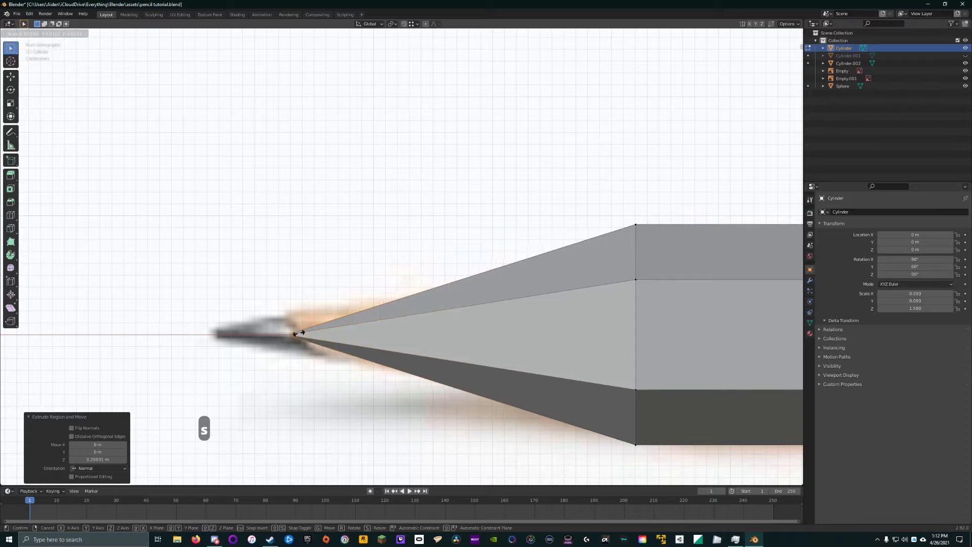
key("Escape")
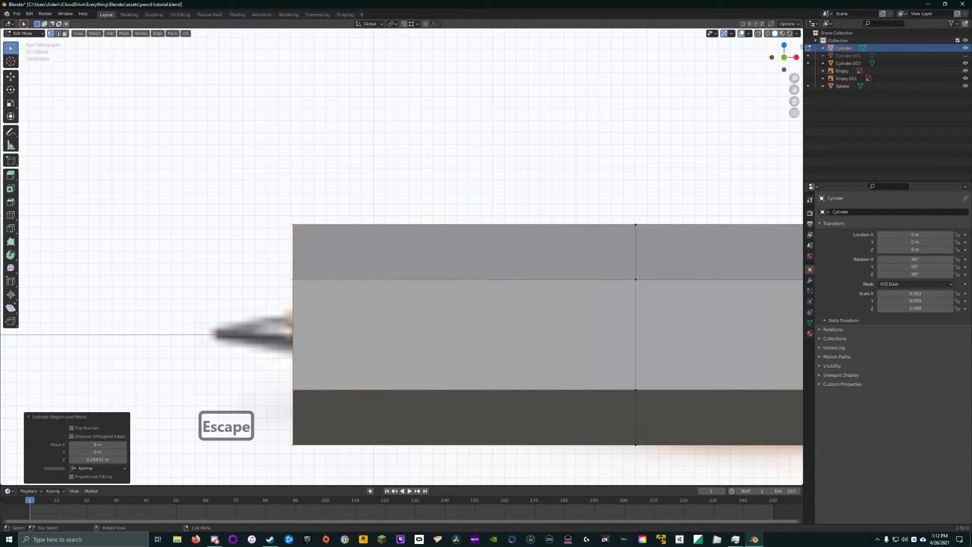
Step: Try to merge the extruded end's vertices by distance
key("m")
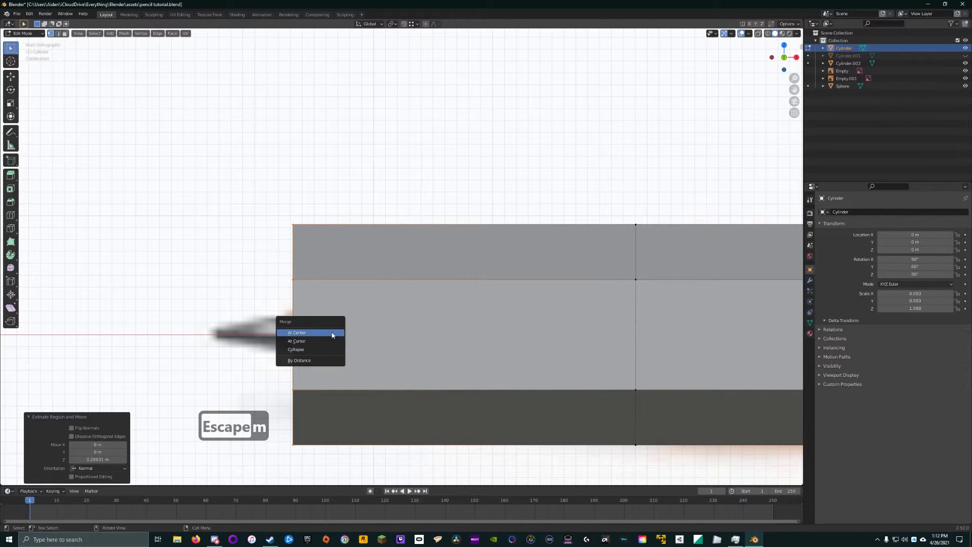
left_click(300, 361)
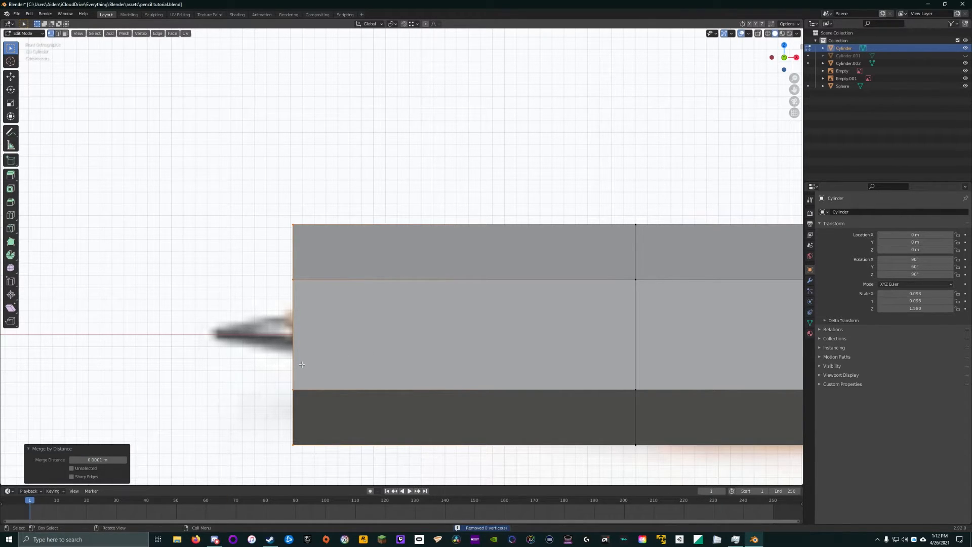
key("m")
left_click(252, 278)
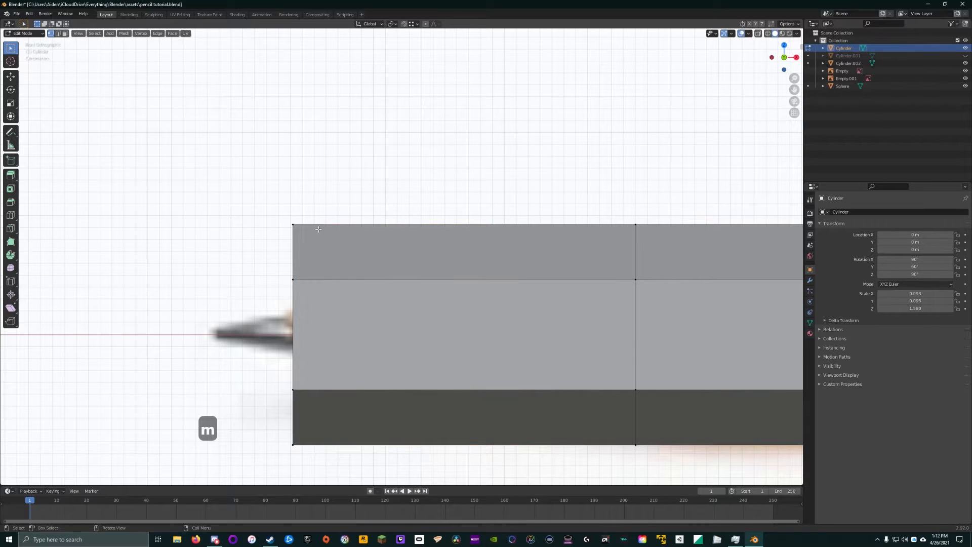
Step: In wireframe shading, scale the extruded end face down to a small tip at the base of the reference's graphite point
key("z")
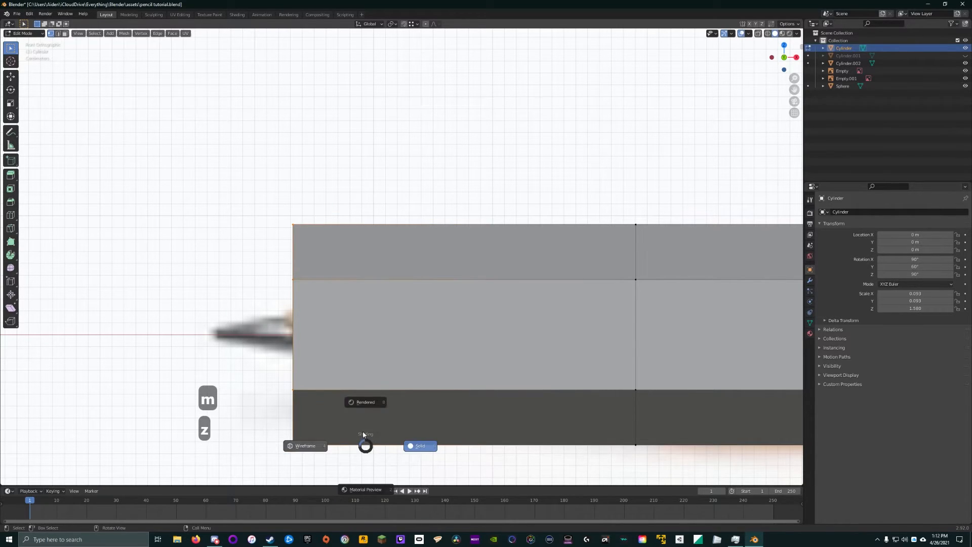
left_click(311, 443)
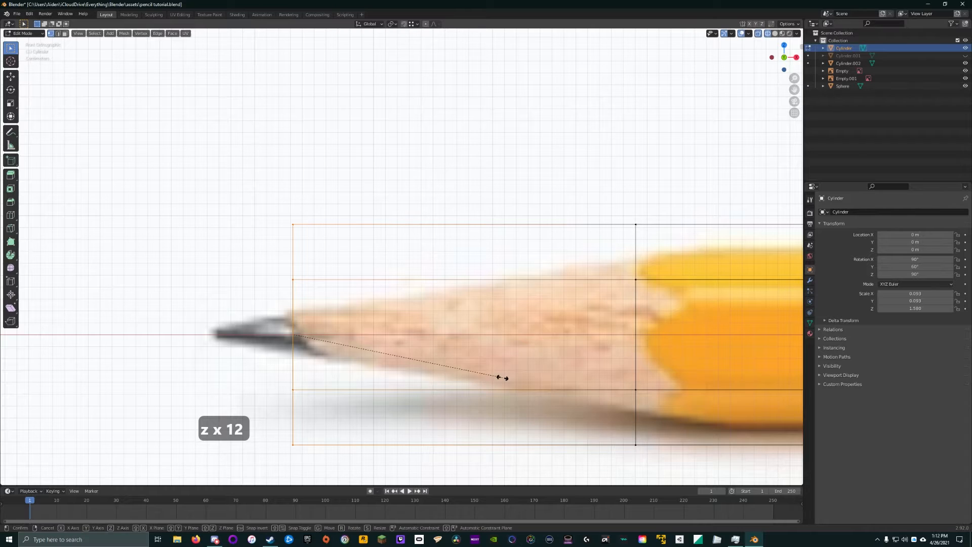
key("s")
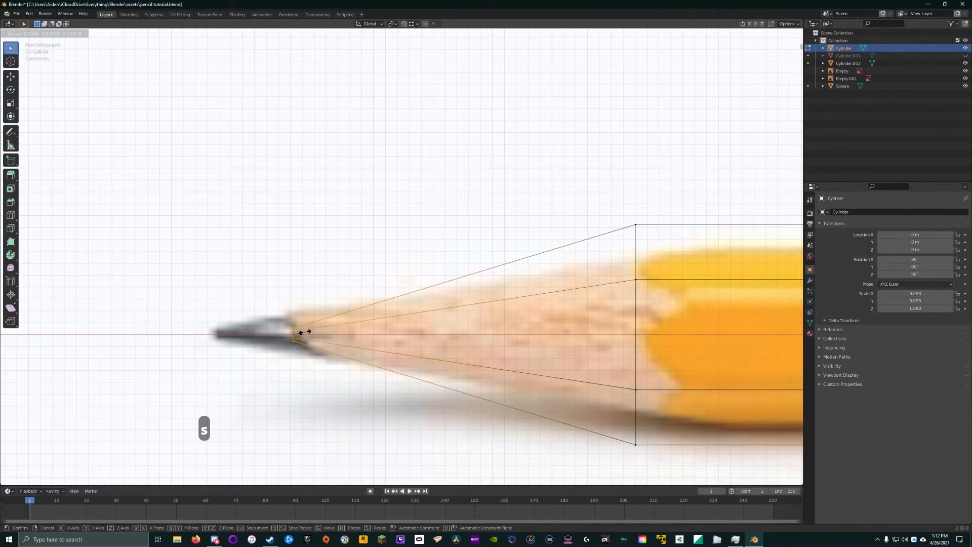
left_click(307, 331)
left_click(278, 262)
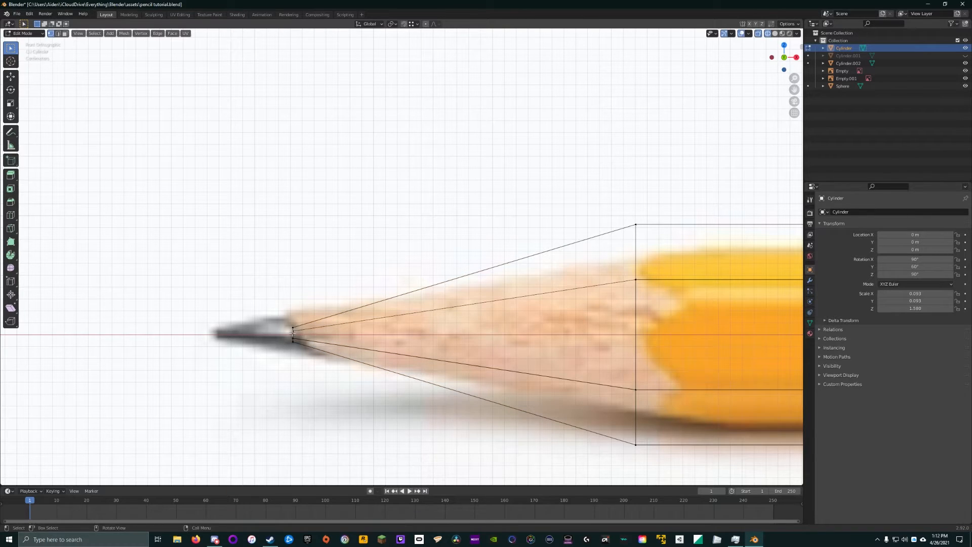
mouse_move(293, 332)
middle_mouse_down()
mouse_move(339, 329)
mouse_move(316, 343)
mouse_move(212, 343)
mouse_move(330, 347)
mouse_move(395, 317)
middle_mouse_up()
key("ctrl+r")
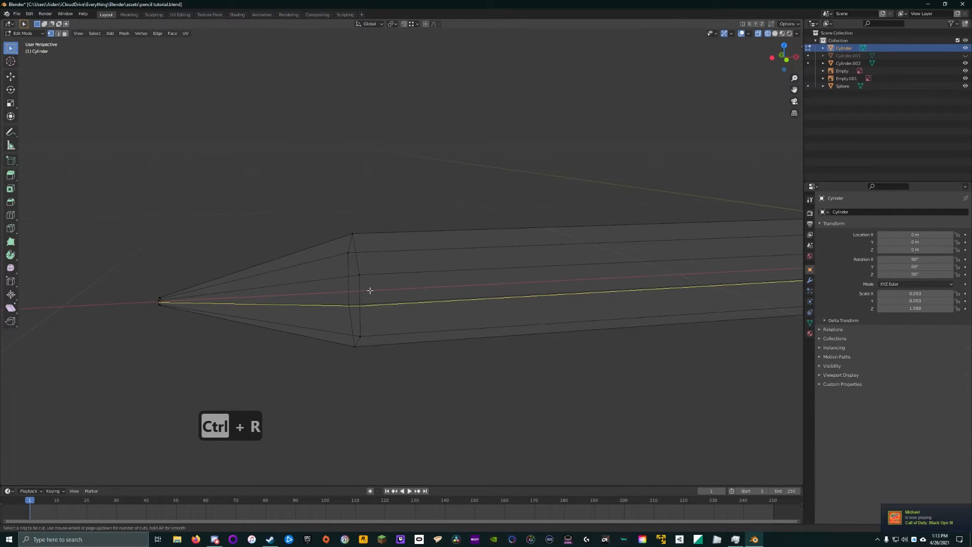
left_click(370, 290)
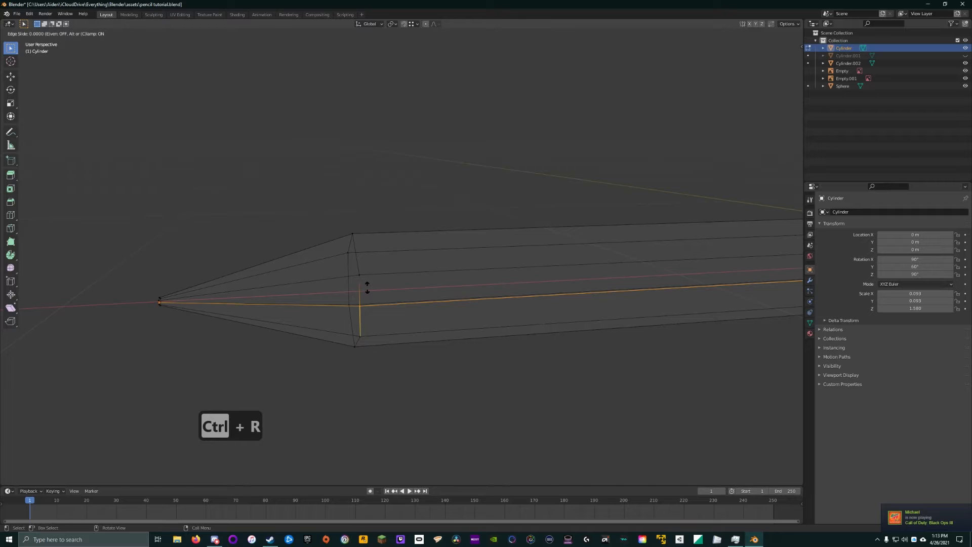
key("Escape")
key("ctrl+z")
Step: Add seven evenly spaced lengthwise loop cuts to one side of the hexagonal body and its cone
key("ctrl+r")
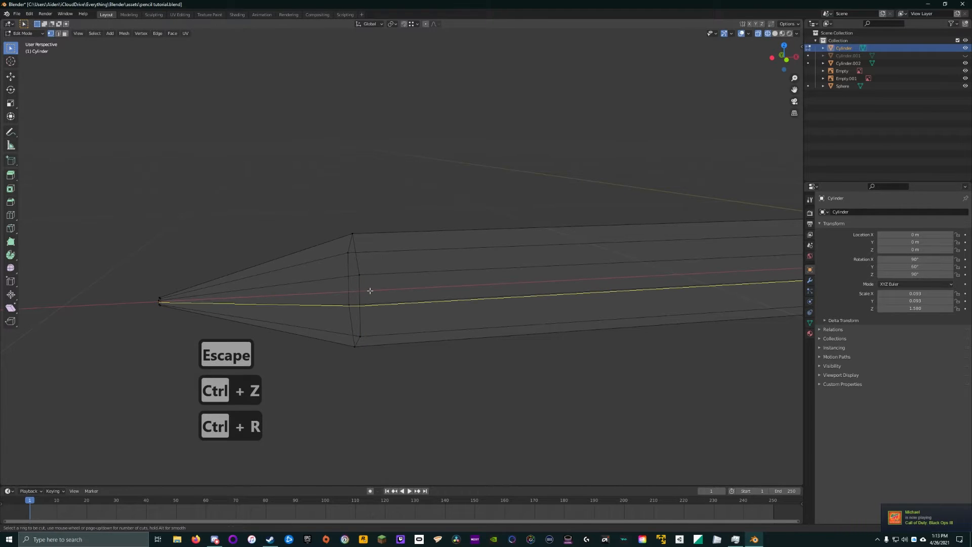
scroll(370, 291, "up", 4)
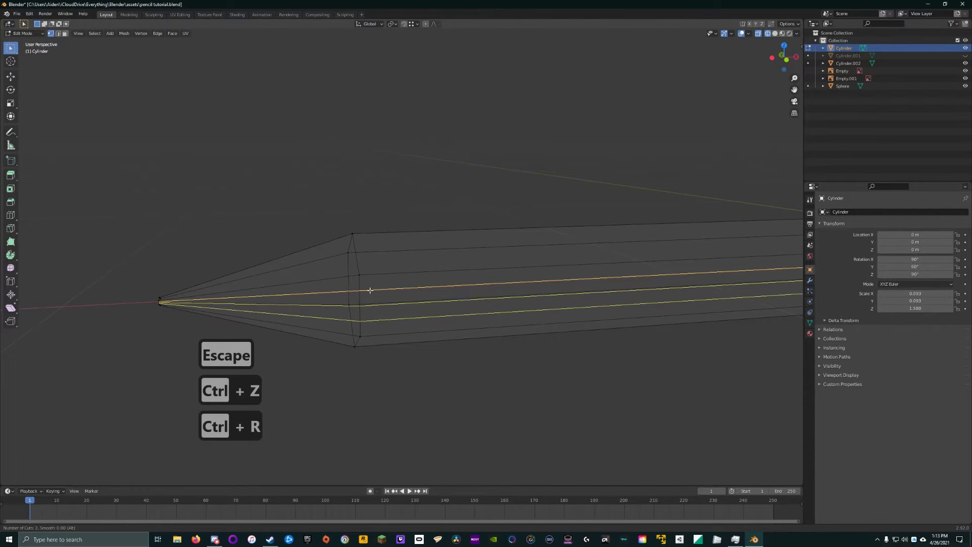
scroll(370, 290, "up", 2)
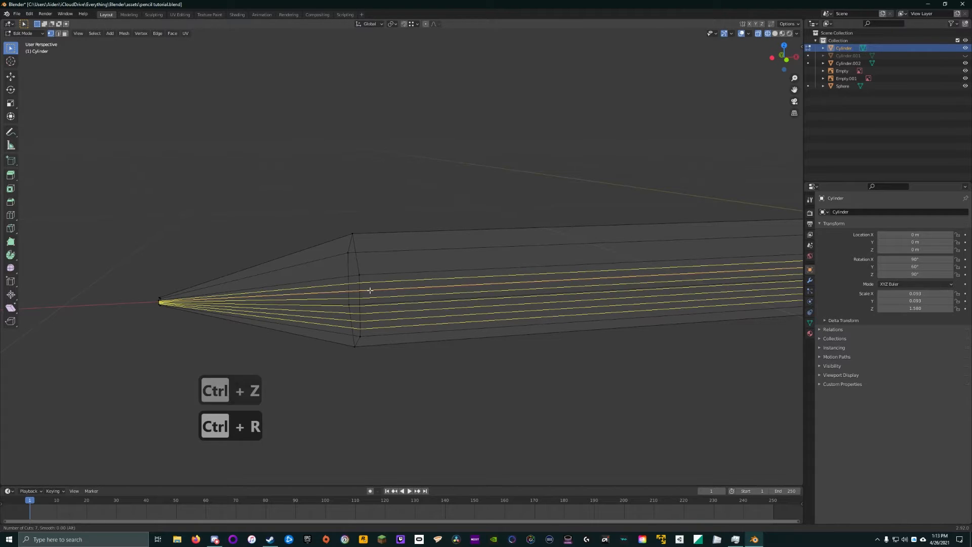
left_click(370, 290)
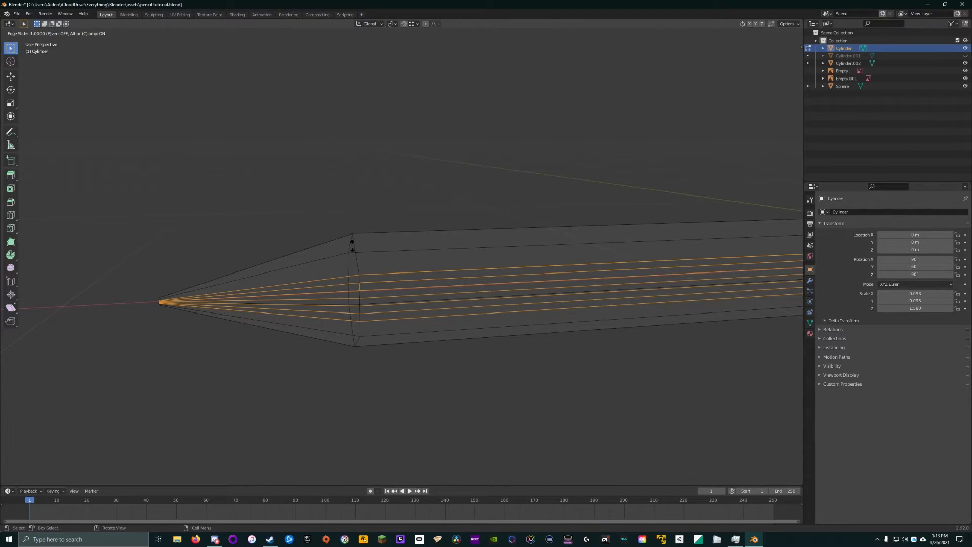
key("Escape")
mouse_move(365, 239)
middle_mouse_down()
mouse_move(364, 274)
mouse_move(377, 244)
mouse_move(373, 319)
mouse_move(373, 276)
middle_mouse_up()
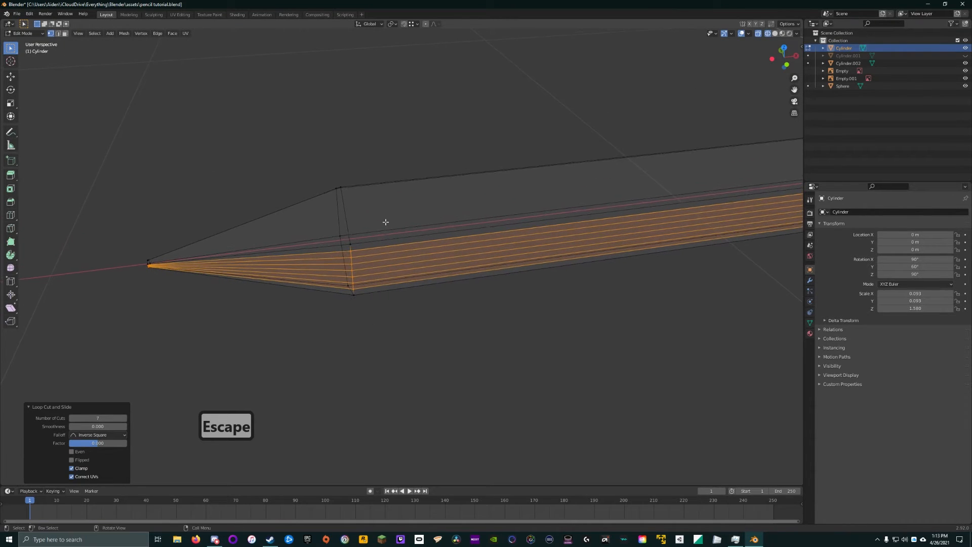
Step: Add seven evenly spaced lengthwise loop cuts to each of two more sides of the body and cone
key("ctrl+r")
scroll(350, 213, "up", 6)
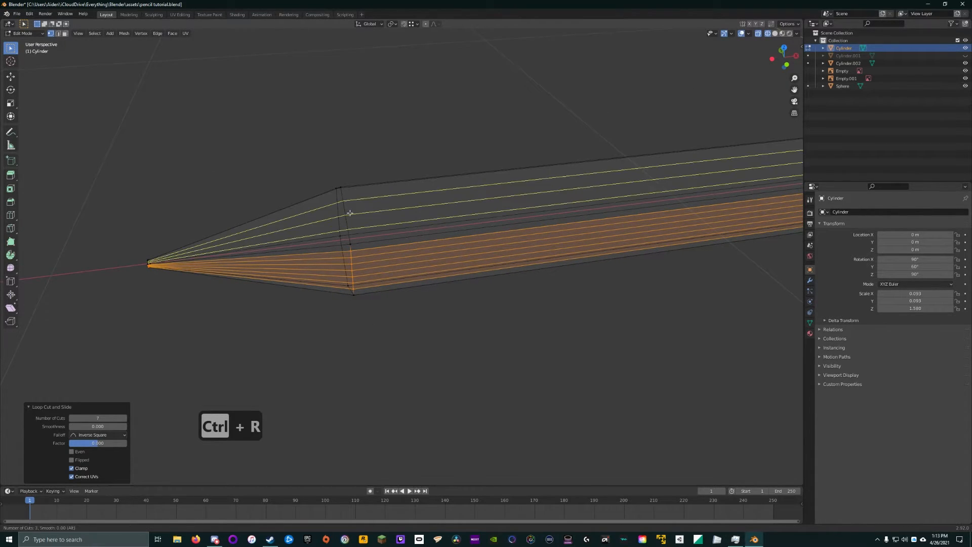
left_click(350, 213)
key("Escape")
middle_click_drag(350, 213, 368, 311)
key("ctrl+r")
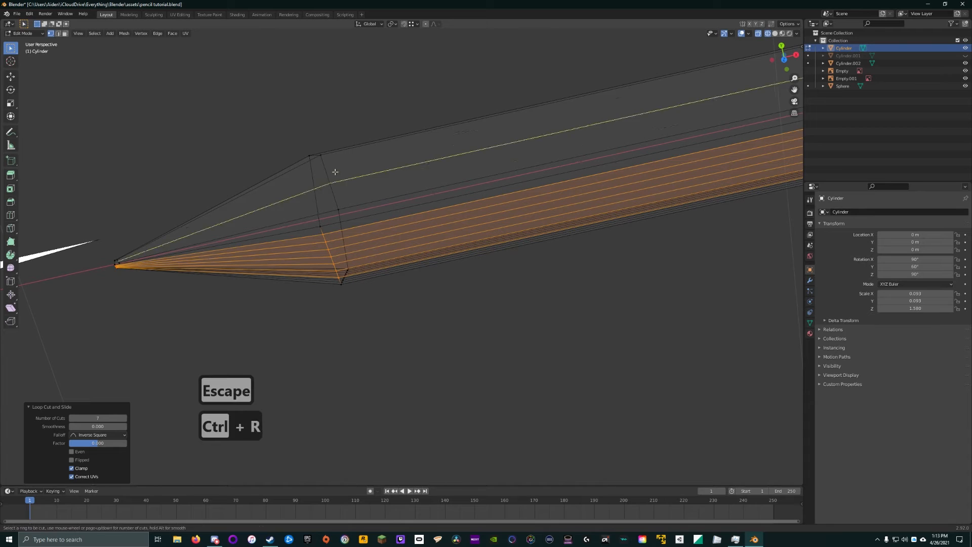
scroll(334, 172, "up", 6)
left_click(335, 172)
key("Escape")
middle_click_drag(334, 172, 416, 225)
Step: Add seven evenly spaced lengthwise loop cuts to a fourth side of the body and cone
key("KP_1")
middle_click_drag(458, 314, 370, 292)
key("ctrl+r")
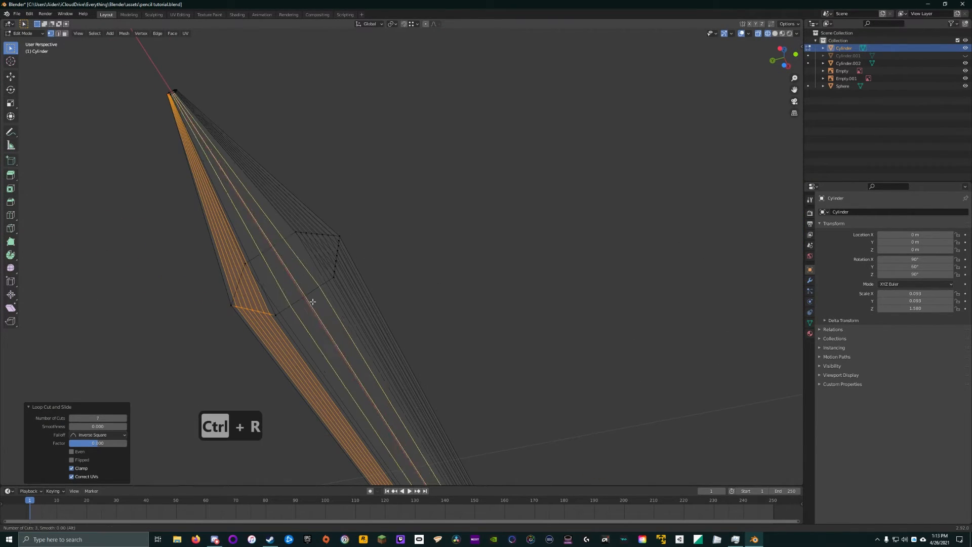
middle_click_drag(313, 301, 393, 343)
key("Escape")
Step: Switch to solid shading and add seven evenly spaced lengthwise loop cuts to each of the two remaining sides
key("z")
left_click(544, 344)
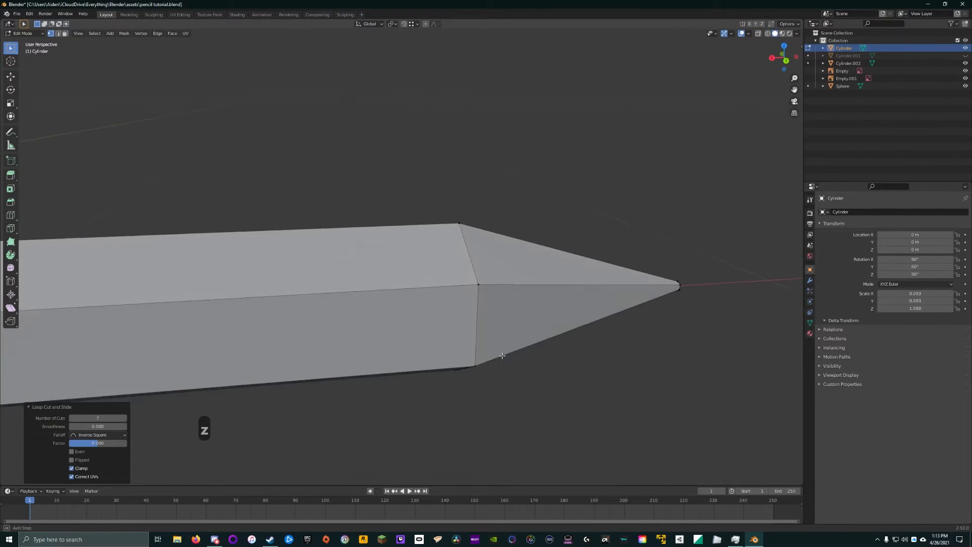
key("ctrl+r")
left_click(475, 334)
key("Escape")
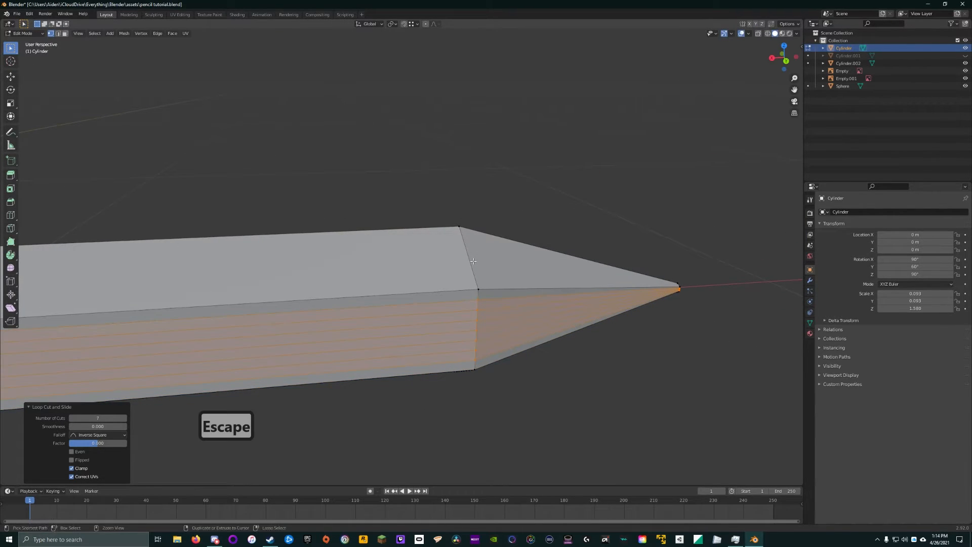
key("ctrl+r")
scroll(464, 262, "down", 3)
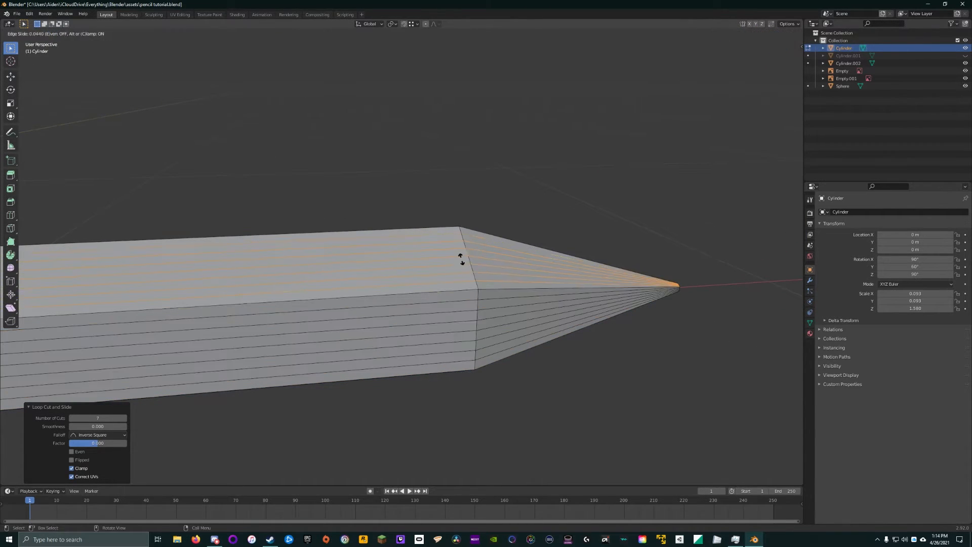
key("Escape")
mouse_move(458, 261)
middle_mouse_down()
mouse_move(521, 263)
mouse_move(414, 256)
mouse_move(399, 289)
middle_mouse_up()
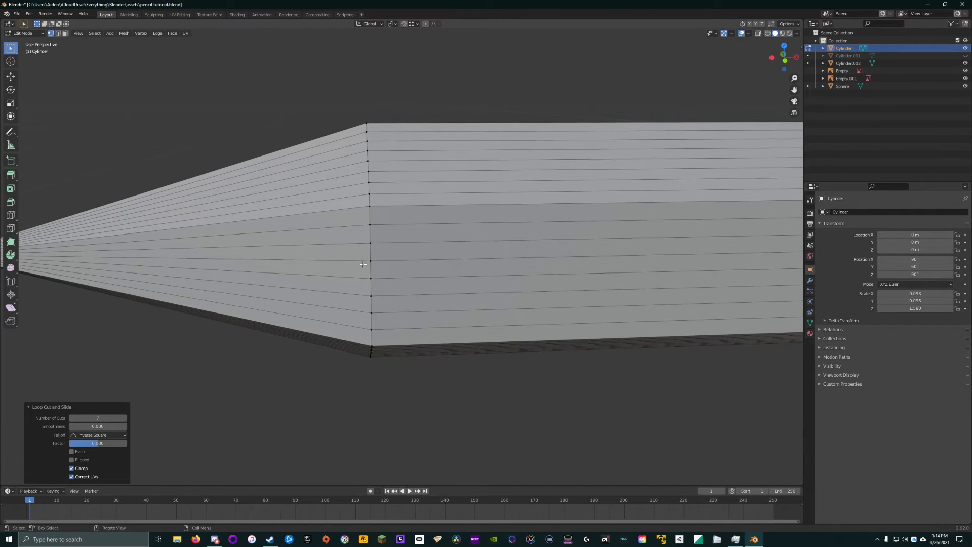
Step: On the edge ring between body and cone, select the vertices directly beside each hexagon corner, all the way around
left_click(399, 289, "alt")
scroll(395, 291, "down", 6)
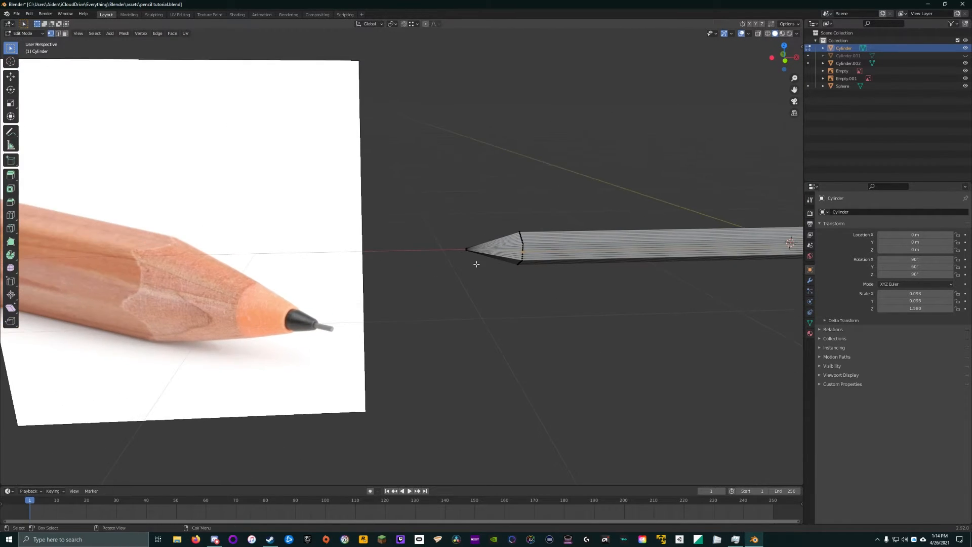
scroll(365, 267, "up", 6)
mouse_move(365, 267)
middle_mouse_down()
mouse_move(331, 145)
mouse_move(368, 134)
mouse_move(465, 157)
mouse_move(414, 299)
mouse_move(404, 228)
mouse_move(426, 320)
middle_mouse_up()
scroll(414, 299, "up", 2)
scroll(404, 228, "up", 2)
scroll(400, 212, "up", 1)
scroll(388, 127, "down", 1)
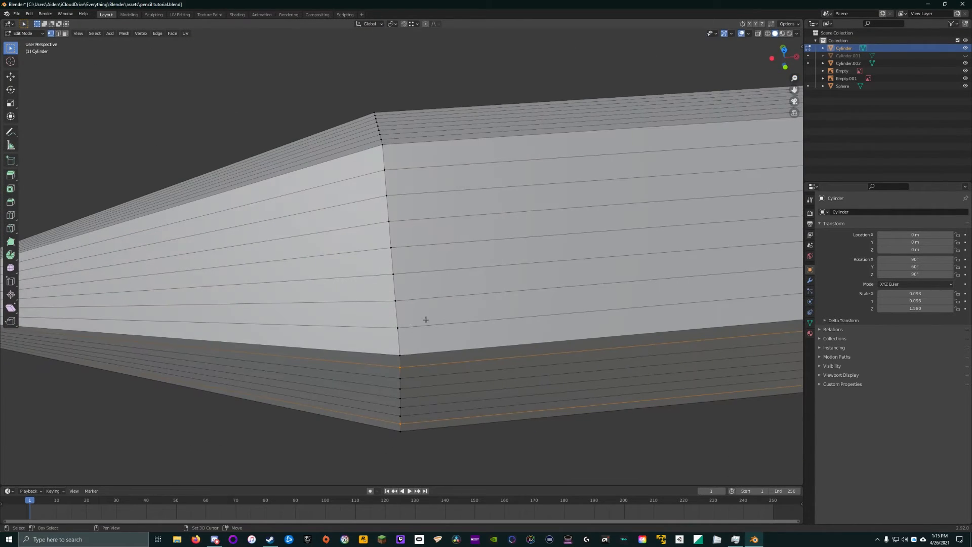
mouse_move(383, 171)
middle_mouse_down()
mouse_move(438, 282)
mouse_move(447, 230)
mouse_move(433, 250)
middle_mouse_up()
mouse_move(359, 174)
middle_mouse_down()
mouse_move(405, 332)
mouse_move(437, 317)
middle_mouse_up()
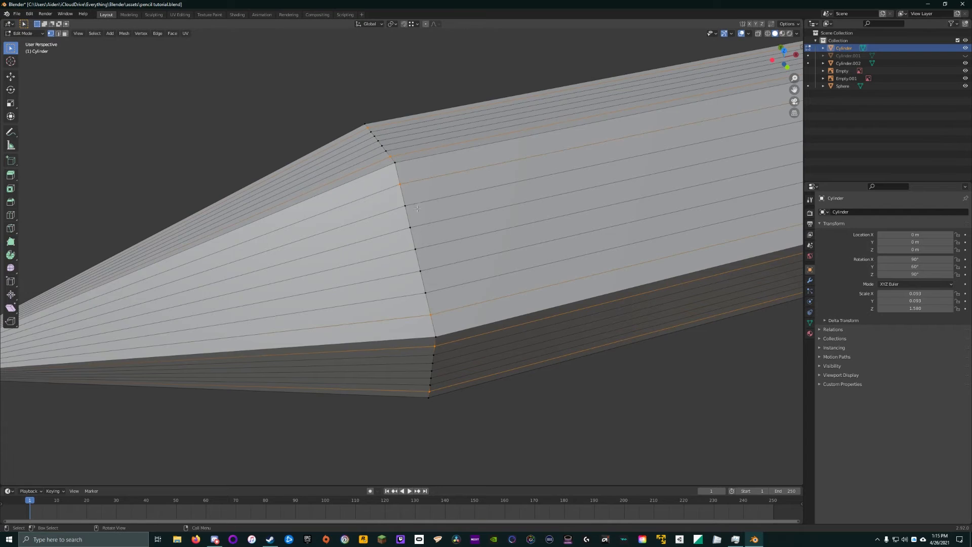
Step: Move the selected vertices beside the corners -0.0025 m along X toward the tip
type("g")
type("x.25")
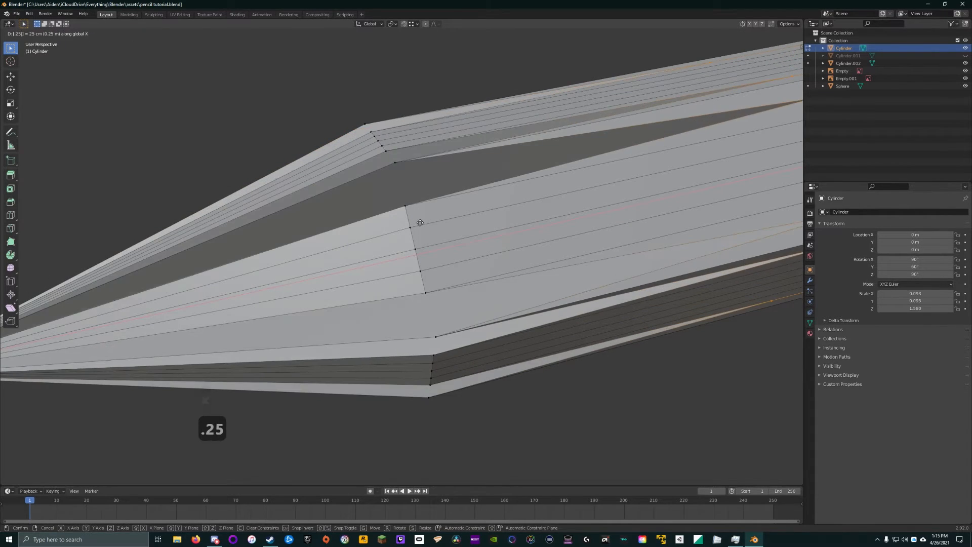
key("BackSpace")
key("BackSpace")
key("BackSpace")
type("-")
type("0.025")
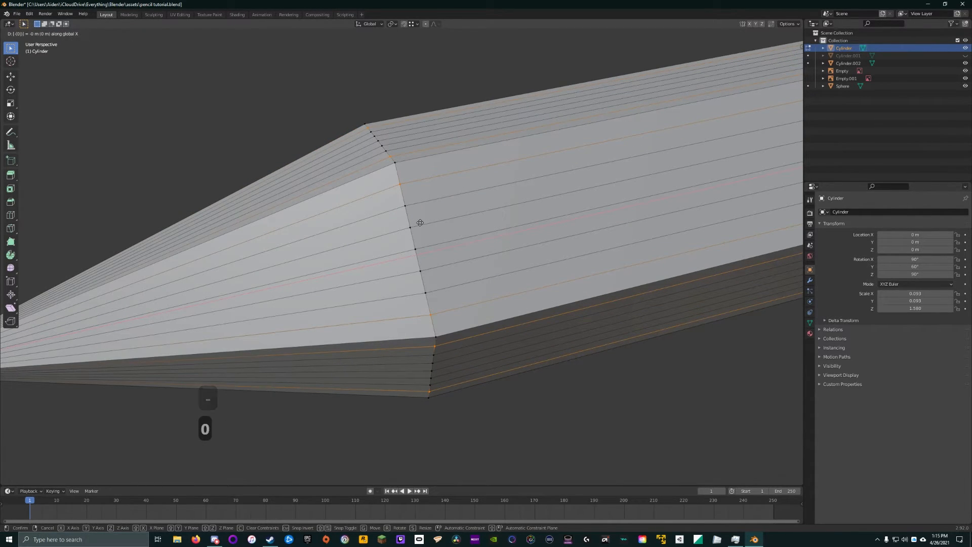
key("BackSpace")
key("BackSpace")
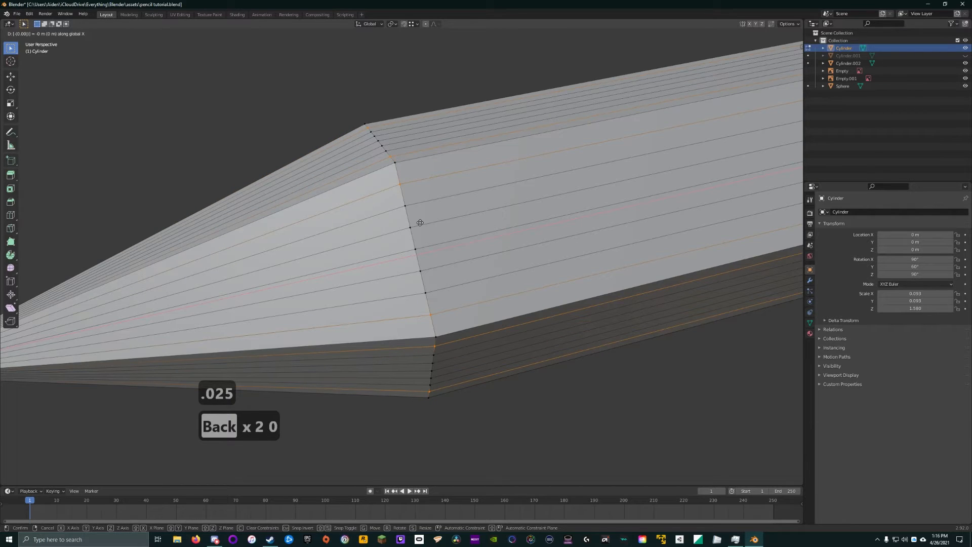
type("25")
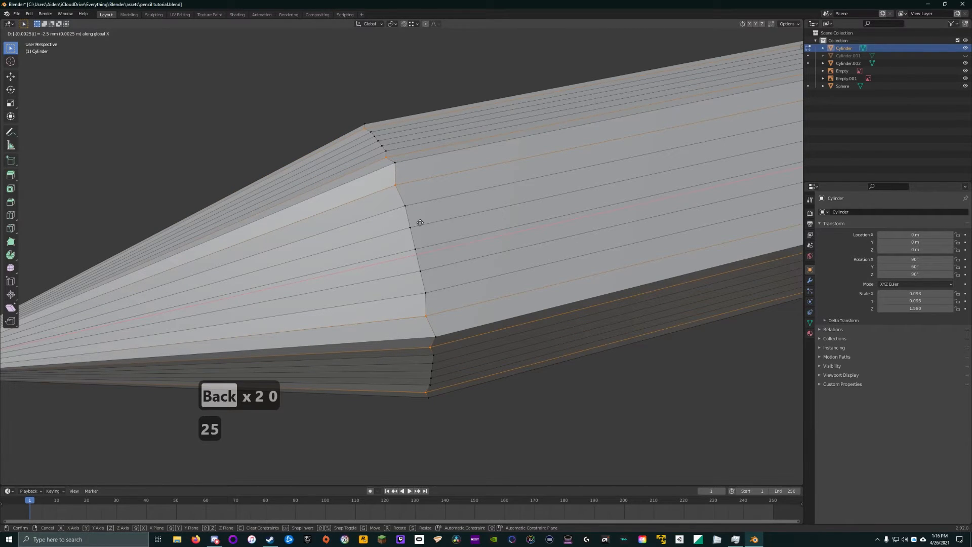
key("Return")
Step: Select the second vertices in from each hexagon corner on the ring between body and cone, all the way around
middle_click_drag(406, 197, 374, 208)
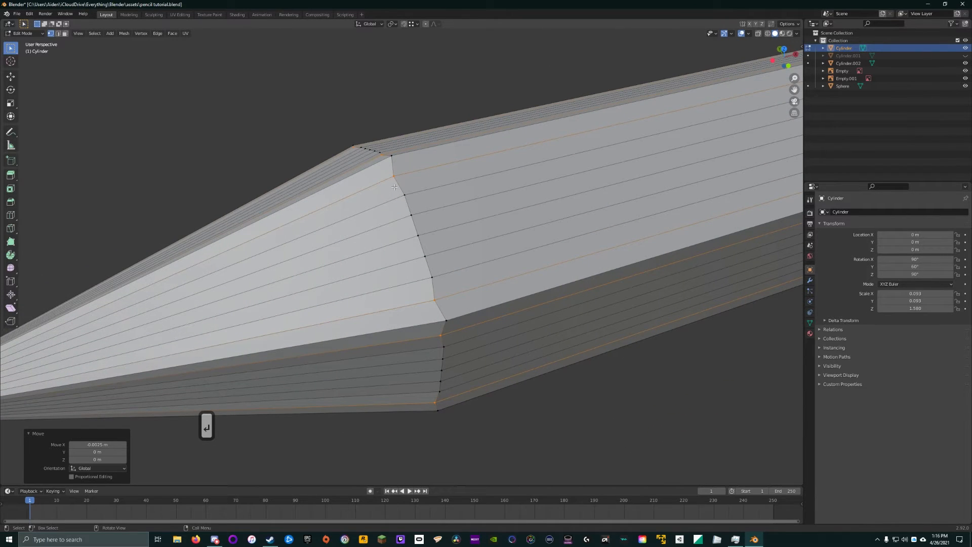
left_click_drag(410, 204, 410, 205)
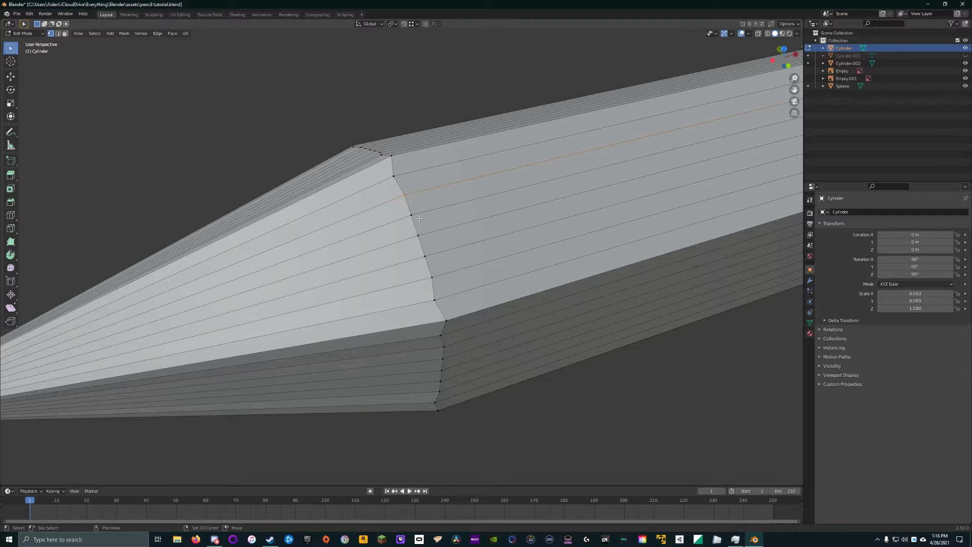
left_click_drag(426, 274, 440, 289)
middle_click_drag(440, 289, 447, 257)
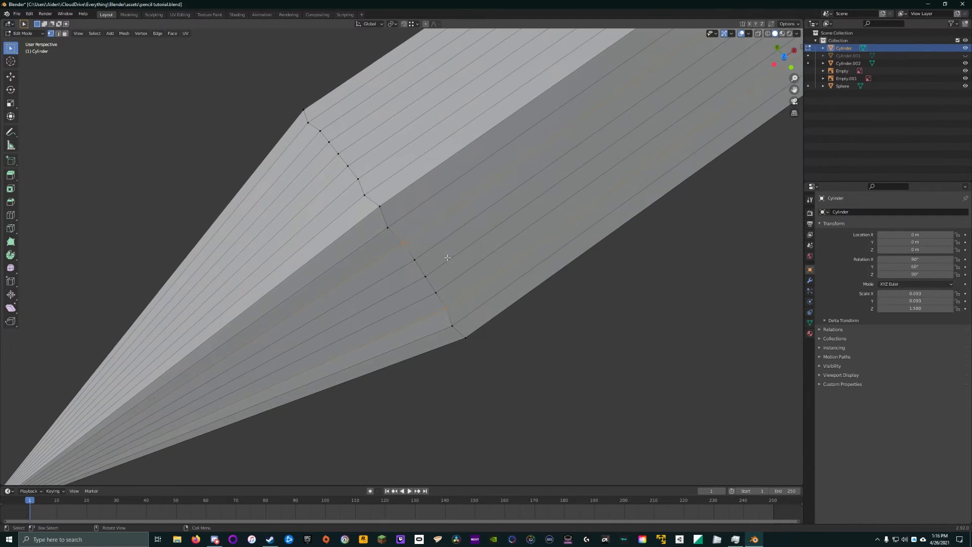
mouse_move(379, 198)
middle_mouse_down()
mouse_move(315, 176)
mouse_move(433, 192)
middle_mouse_up()
left_click_drag(433, 192, 451, 202)
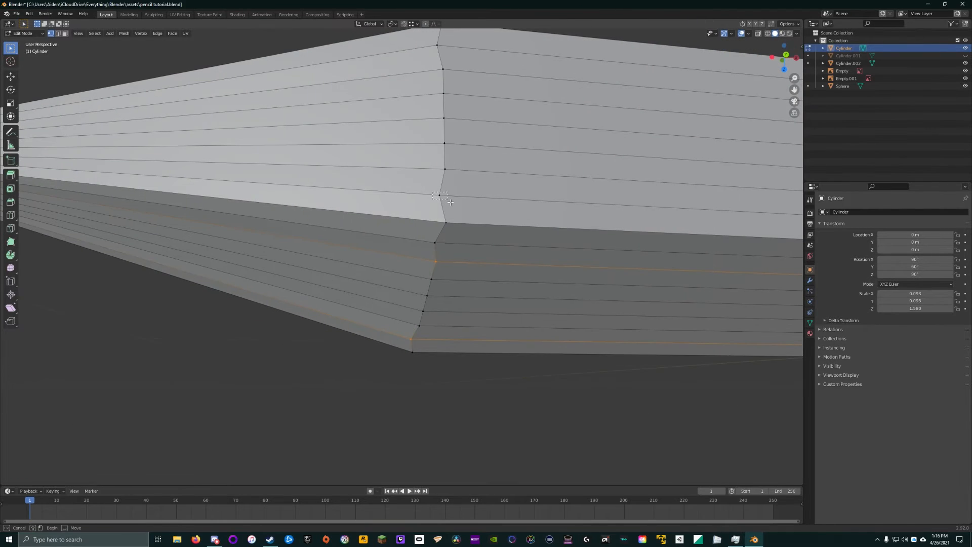
middle_click_drag(435, 157, 451, 203)
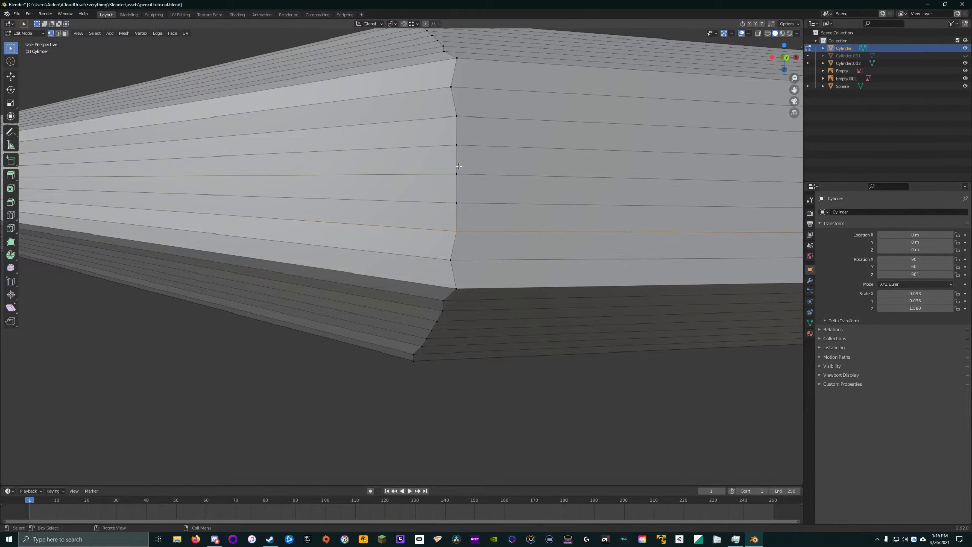
mouse_move(458, 165)
middle_mouse_down()
mouse_move(365, 210)
mouse_move(384, 357)
middle_mouse_up()
mouse_move(427, 288)
middle_mouse_down()
mouse_move(424, 245)
mouse_move(336, 124)
mouse_move(378, 206)
middle_mouse_up()
Step: Move the selected second-from-corner vertices -0.005 m along X toward the tip
key("g")
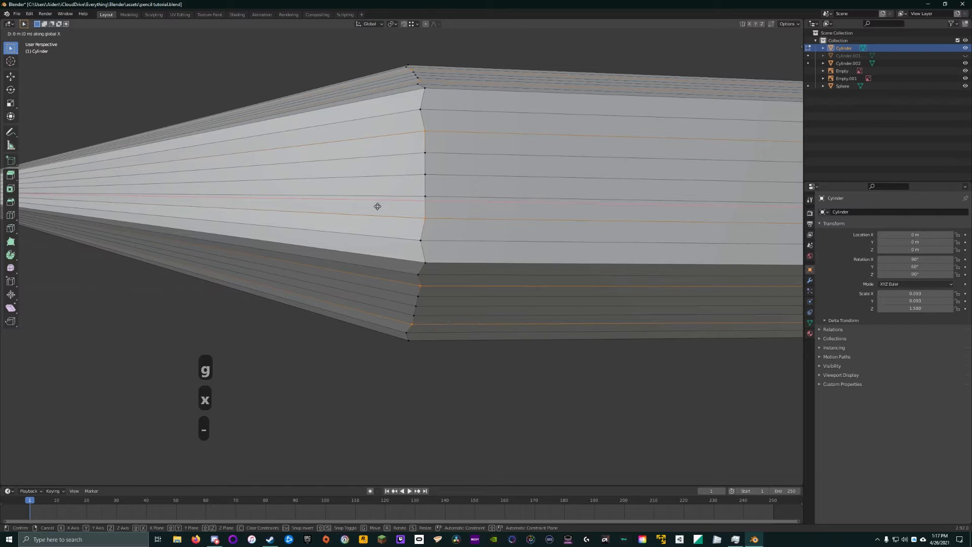
type("05")
key("Return")
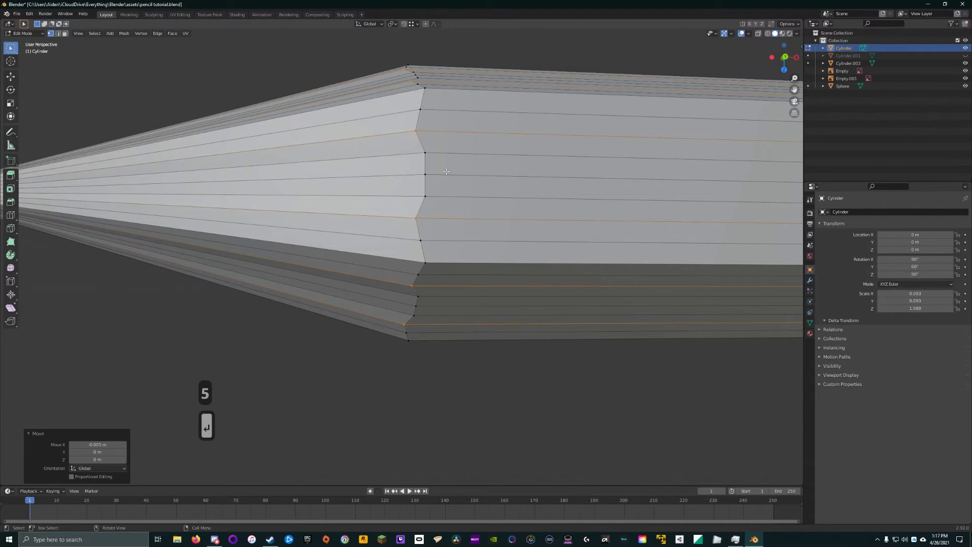
Step: Select the three middle ring vertices on every side and move them -0.005 m along X toward the tip
middle_click_drag(446, 172, 460, 263)
mouse_move(465, 211)
middle_mouse_down()
mouse_move(476, 258)
mouse_move(442, 147)
mouse_move(439, 179)
mouse_move(389, 177)
mouse_move(446, 195)
middle_mouse_up()
type("gx")
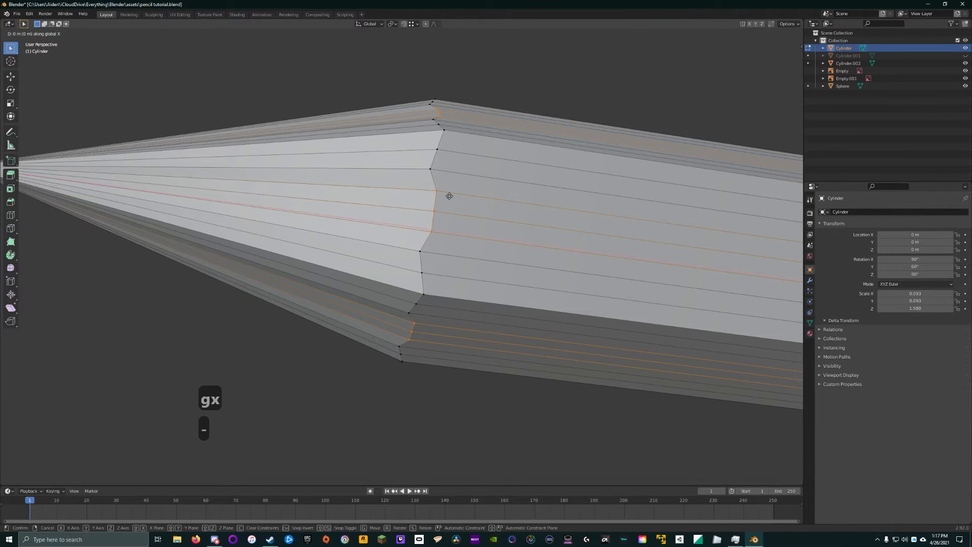
type("-.005")
key("Return")
Step: Move the selected three middle vertices of every side a further -0.0075 m along X
type("g")
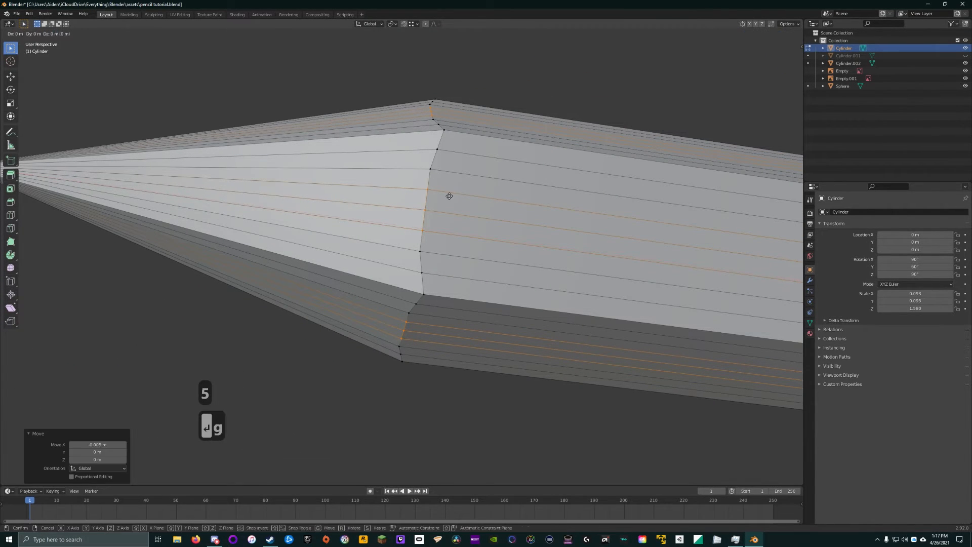
type("-.0075")
key("Return")
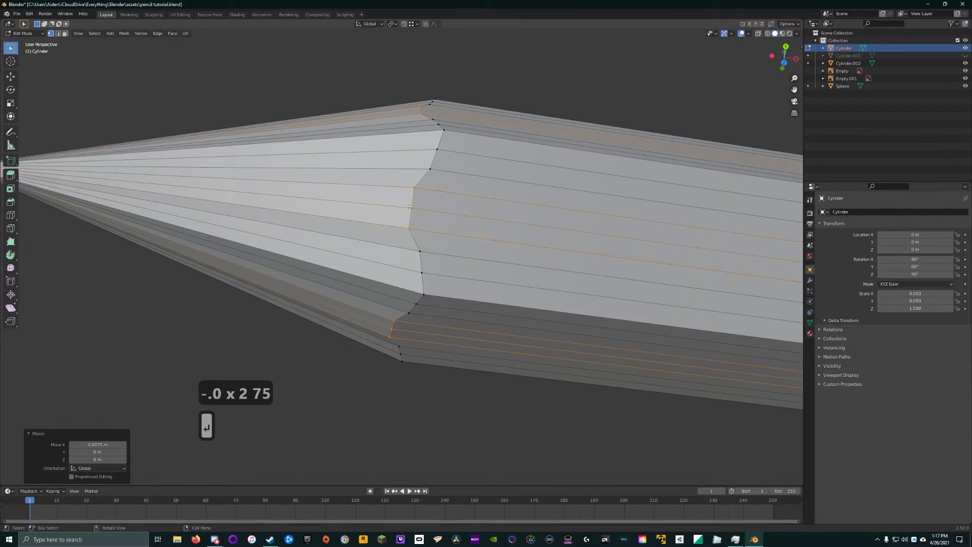
Step: Undo the last -0.0075 m move of the three middle vertices on each side
left_click(416, 208)
middle_click_drag(429, 149, 440, 191)
key("ctrl+z")
key("ctrl+z")
key("ctrl+z")
key("ctrl+z")
key("ctrl+z")
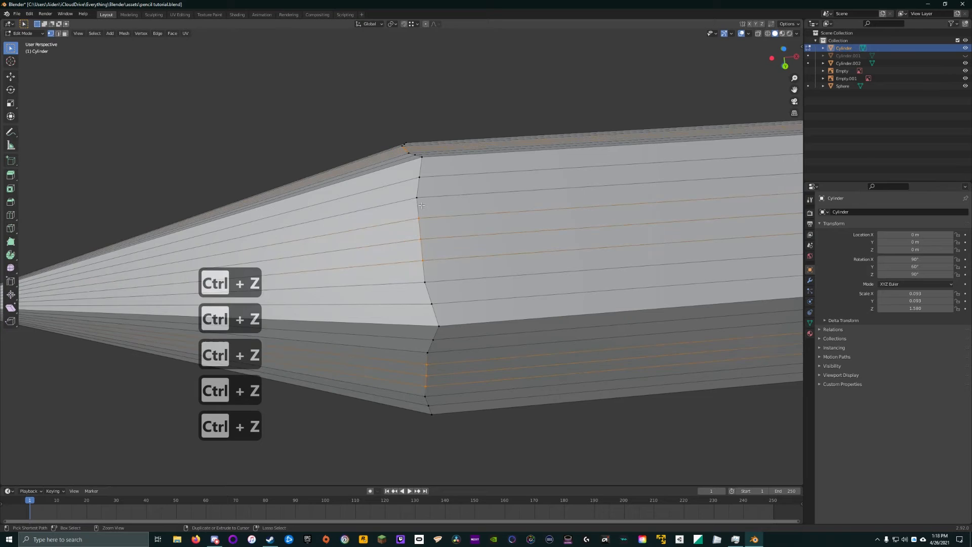
Step: Move the selected three middle vertices of every side -0.0025 m along X toward the tip
type("g")
type("x-.0075")
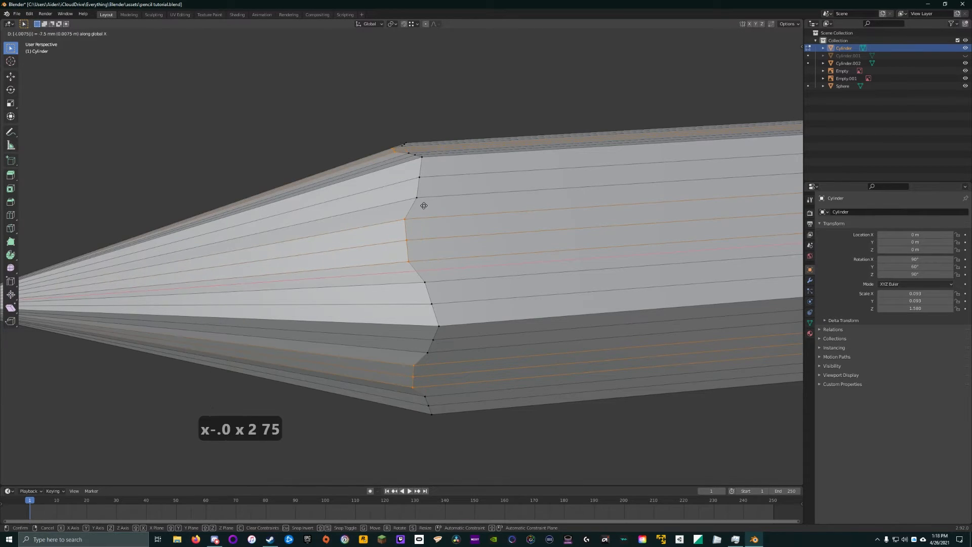
key("BackSpace")
key("BackSpace")
type("25")
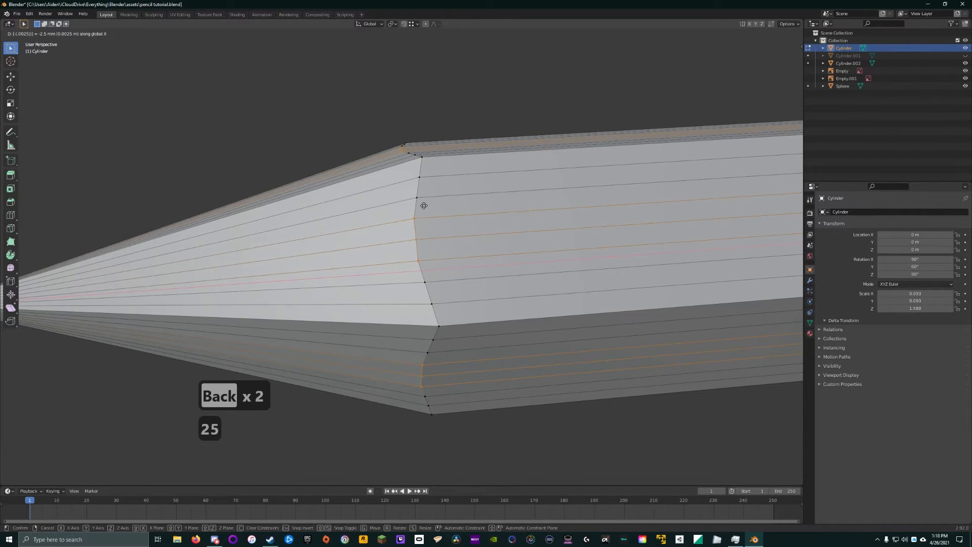
key("Return")
Step: Select the single middle ring vertex on every hexagon side and move them -0.0025 m along X, then return to Object Mode
left_click_drag(432, 246, 433, 247)
middle_click_drag(431, 247, 428, 319)
left_click_drag(400, 251, 418, 266, "shift")
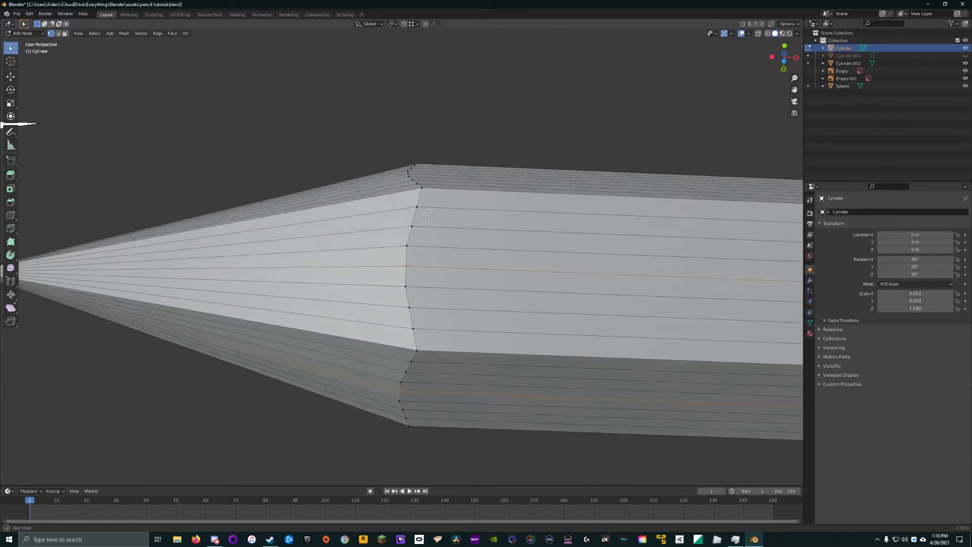
middle_click_drag(418, 266, 435, 360)
left_click_drag(409, 217, 426, 195, "shift")
mouse_move(427, 194)
middle_mouse_down()
mouse_move(426, 212)
mouse_move(271, 82)
mouse_move(359, 180)
mouse_move(442, 206)
mouse_move(451, 183)
mouse_move(294, 205)
middle_mouse_up()
type("gx-.0025")
key("Return")
key("z")
key("Tab")
left_click(340, 251)
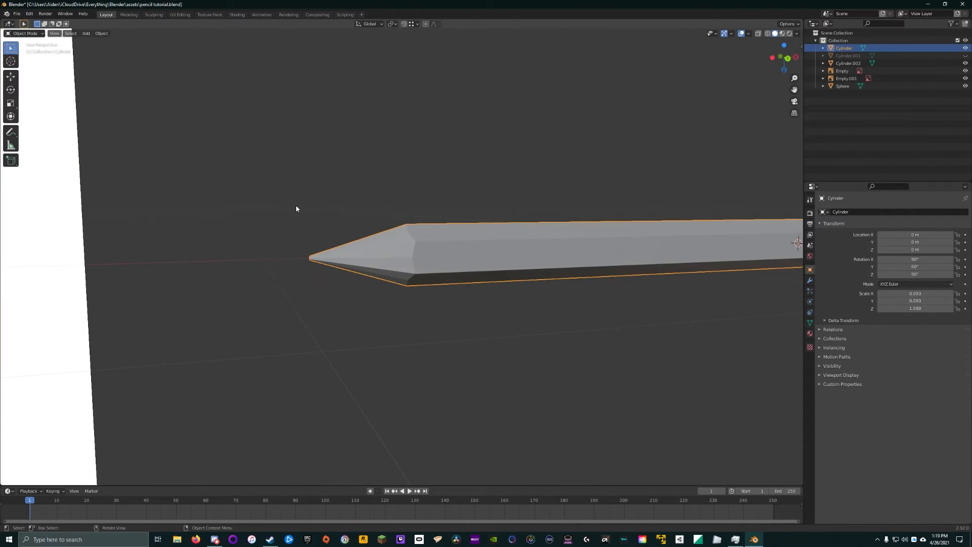
Step: Delete the vertices of the cone's small end ring, removing the old cone from the pencil body
key("Tab")
scroll(284, 208, "up", 6)
left_click(83, 256, "alt")
key("z")
key("z")
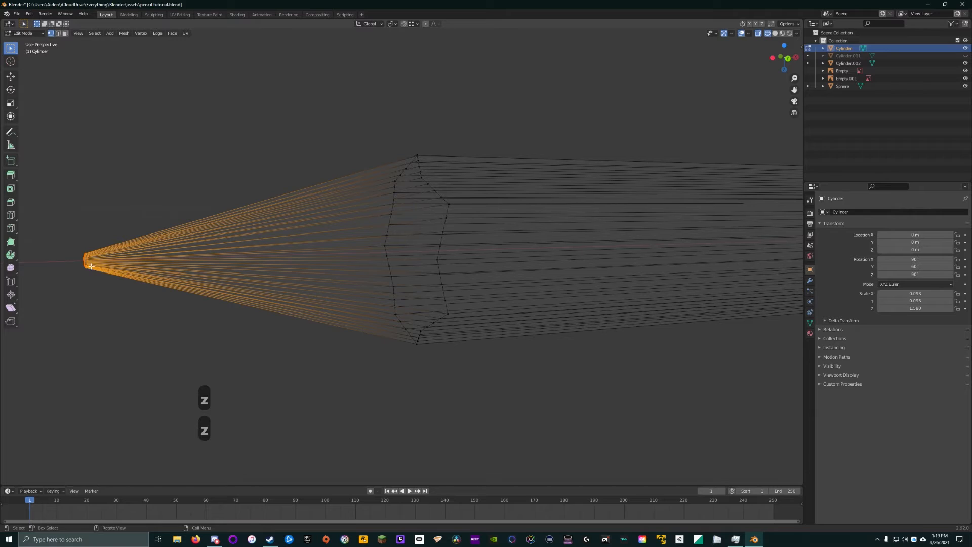
key("x")
left_click(82, 257)
key("z")
key("Tab")
mouse_move(332, 202)
middle_mouse_down()
mouse_move(375, 199)
mouse_move(316, 204)
middle_mouse_up()
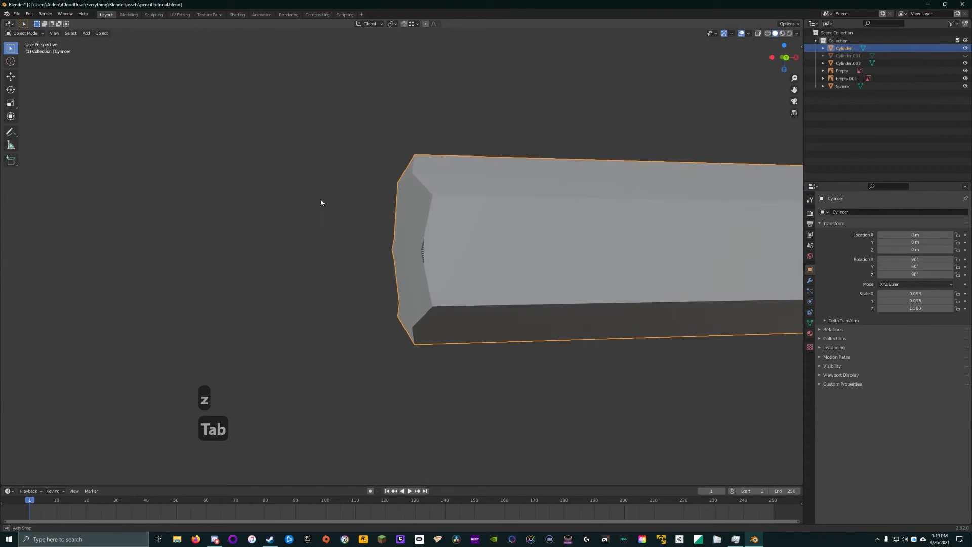
Step: Select the scalloped end ring of the body in the front wireframe view and extrude it about 0.265 m toward the tip
key("Tab")
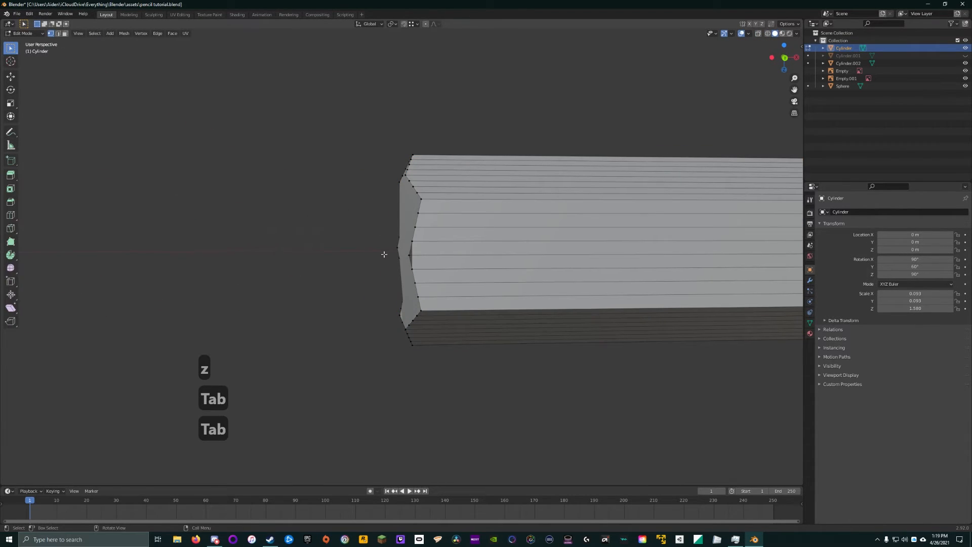
scroll(384, 255, "up", 6)
mouse_move(419, 245)
middle_mouse_down()
mouse_move(431, 251)
mouse_move(414, 238)
middle_mouse_up()
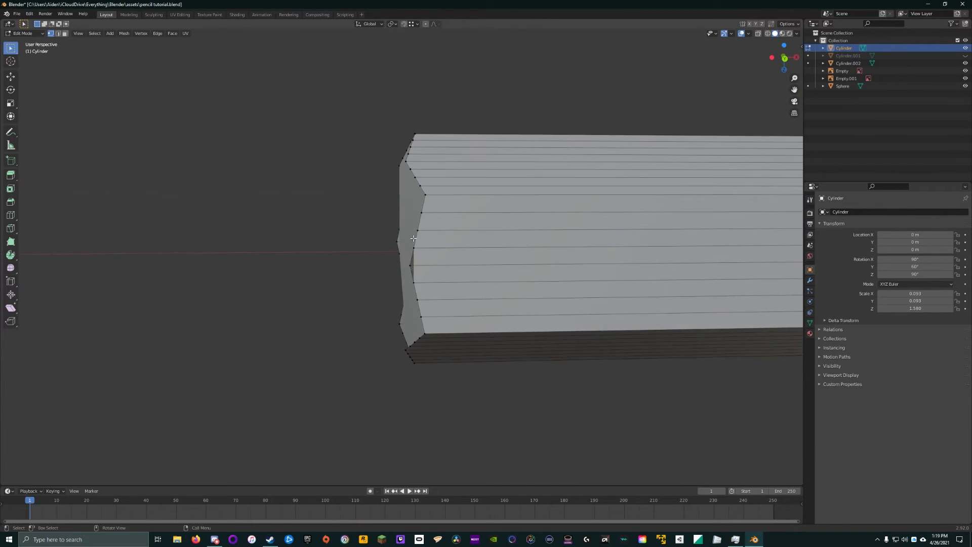
key("KP_1")
key("z")
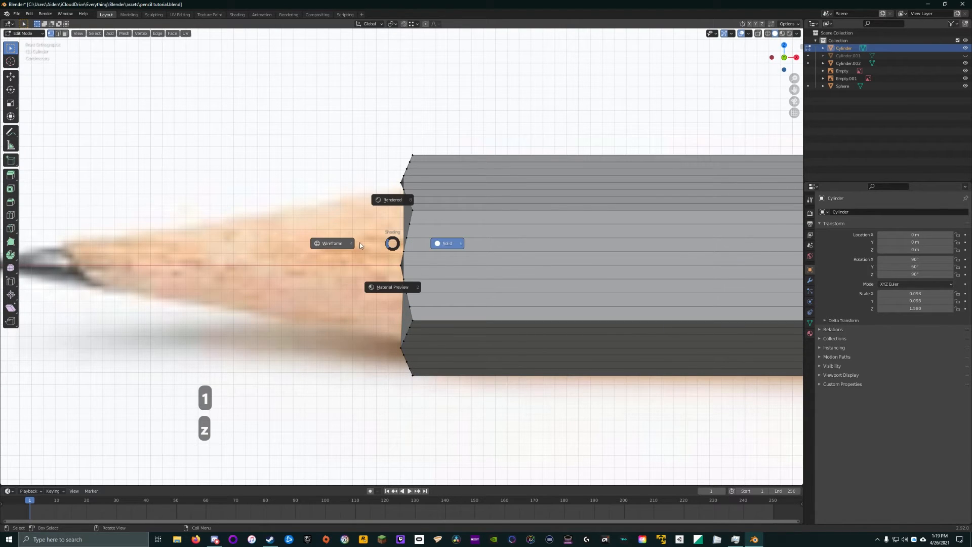
left_click_drag(435, 406, 438, 410)
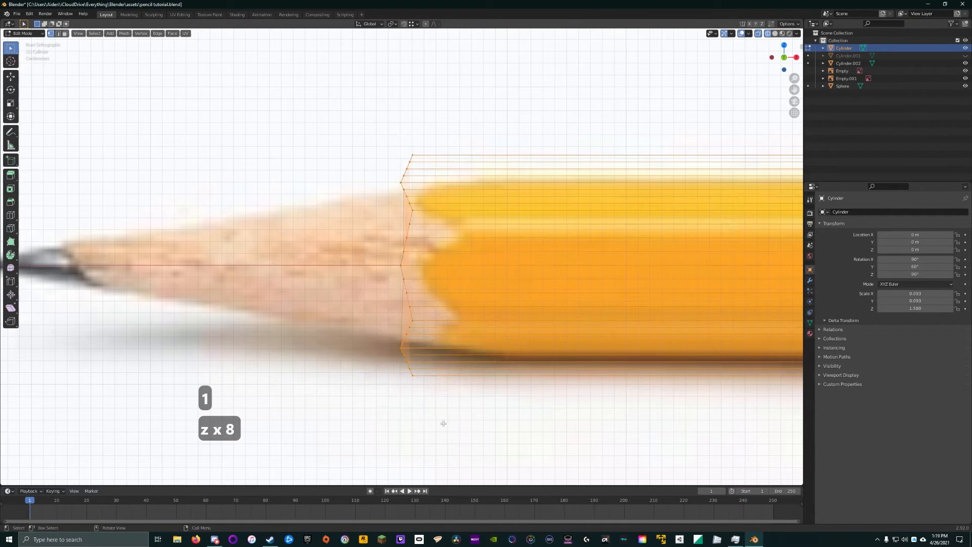
key("e")
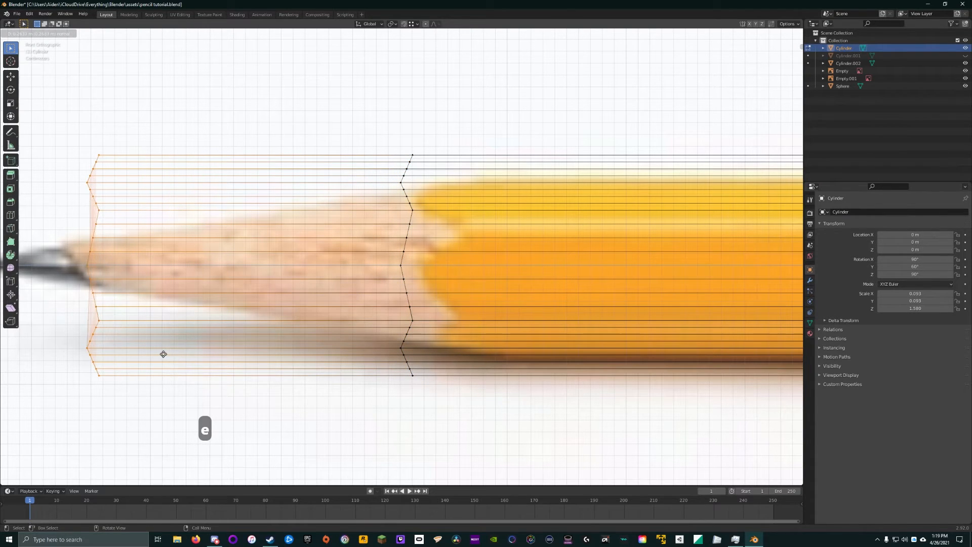
left_click(161, 353)
Step: Scale the extruded end ring to 0.110 and move it about -0.011 m along X to match the reference cone
key("s")
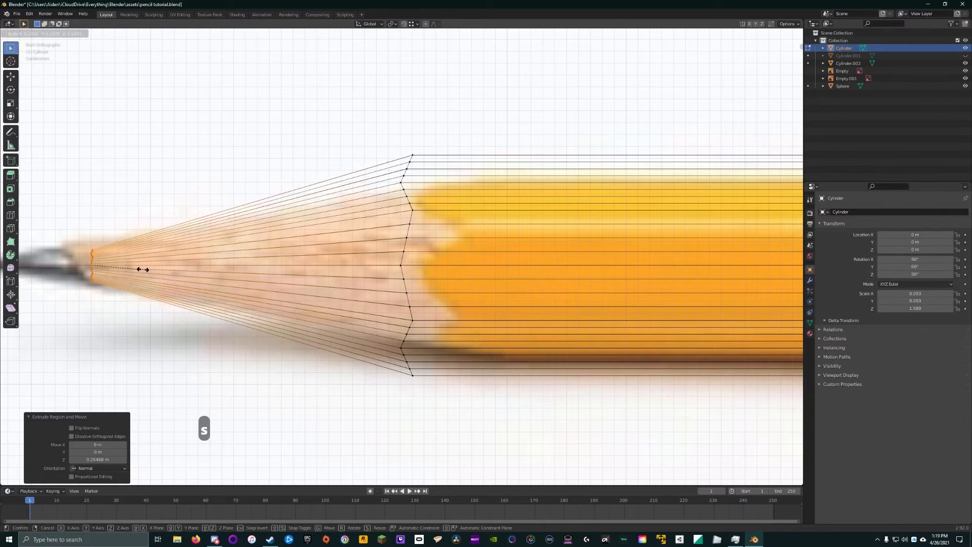
left_click(131, 266)
key("g")
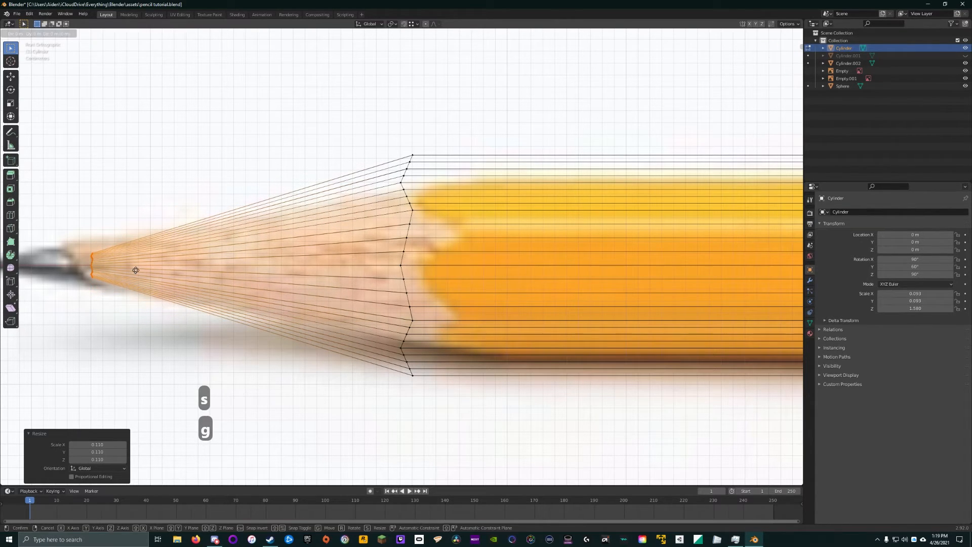
key("x")
left_click(122, 270)
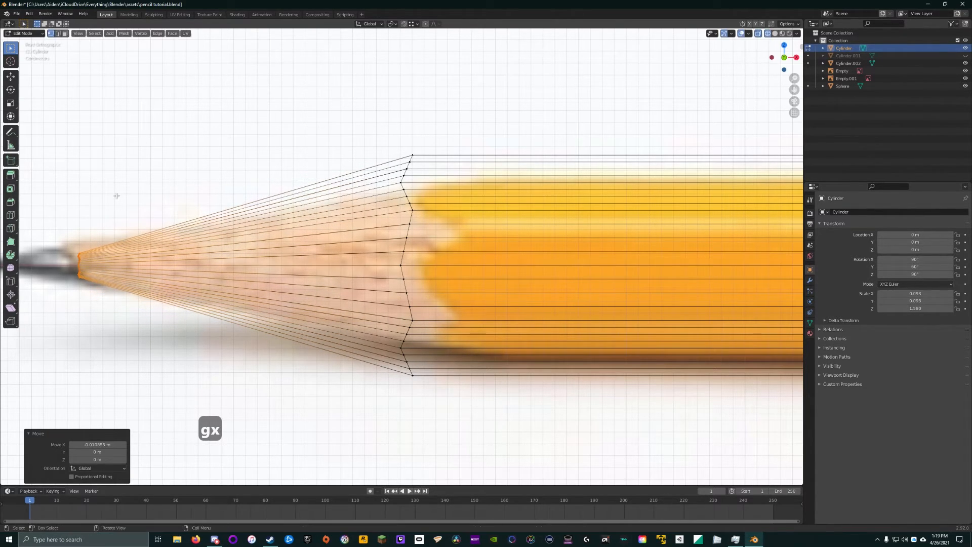
Step: Examine the rebuilt cone, its scalloped edge and its small end in solid shading from several angles
middle_click_drag(117, 196, 180, 210)
key("z")
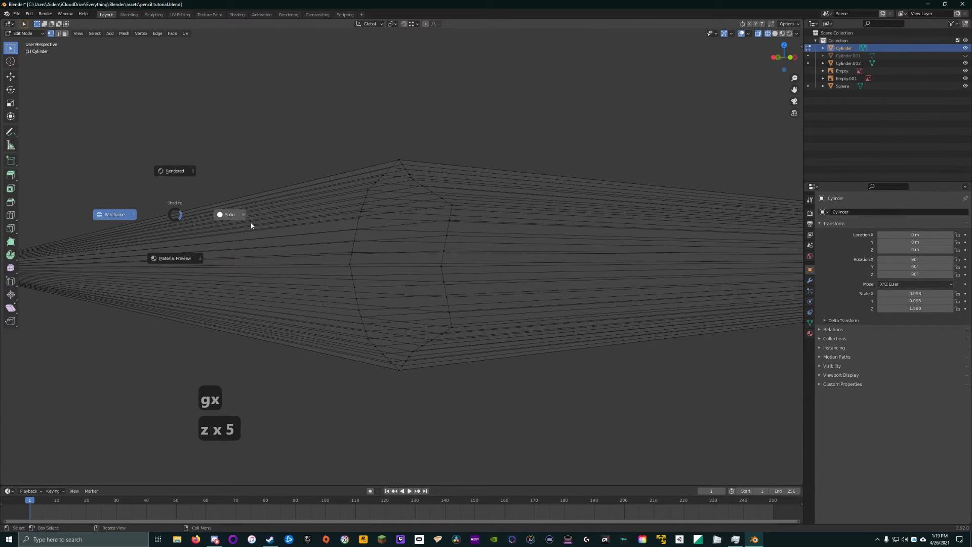
left_click(234, 219)
key("Tab")
scroll(226, 215, "down", 2)
left_click(186, 156)
mouse_move(228, 190)
middle_mouse_down()
mouse_move(305, 253)
mouse_move(299, 236)
mouse_move(352, 243)
mouse_move(385, 231)
mouse_move(407, 252)
mouse_move(478, 267)
mouse_move(410, 267)
mouse_move(405, 206)
middle_mouse_up()
scroll(237, 191, "down", 4)
scroll(393, 259, "up", 3)
left_click(405, 204)
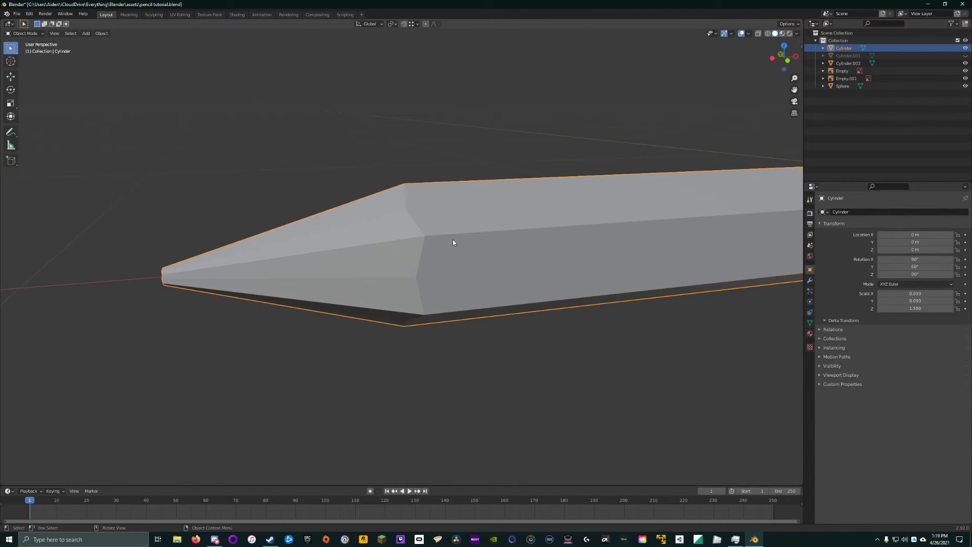
mouse_move(453, 242)
middle_mouse_down()
mouse_move(446, 275)
mouse_move(414, 258)
mouse_move(416, 268)
mouse_move(434, 213)
middle_mouse_up()
scroll(165, 299, "up", 3)
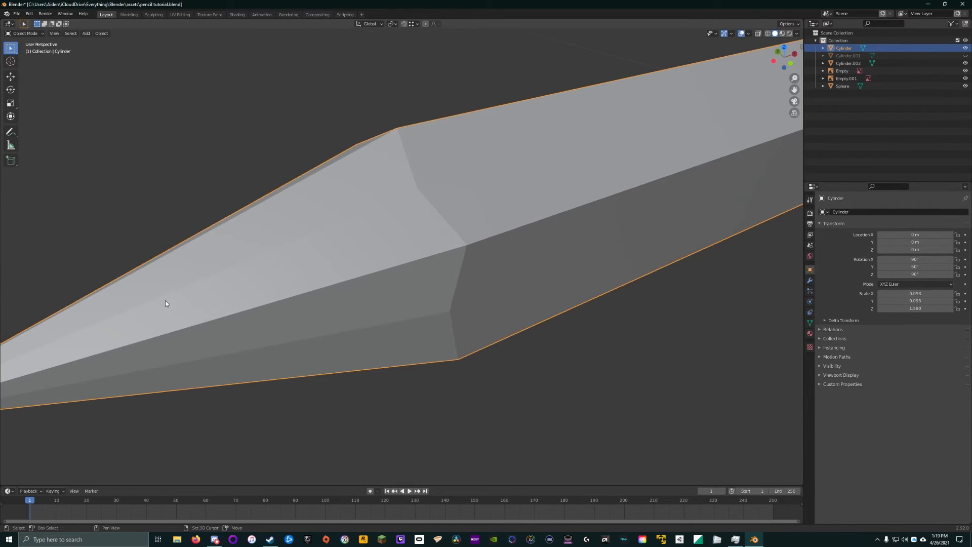
middle_click_drag(165, 301, 370, 196, "shift")
scroll(369, 196, "up", 3)
middle_click_drag(65, 246, 374, 222, "shift")
scroll(278, 226, "up", 2)
middle_click_drag(465, 257, 444, 243)
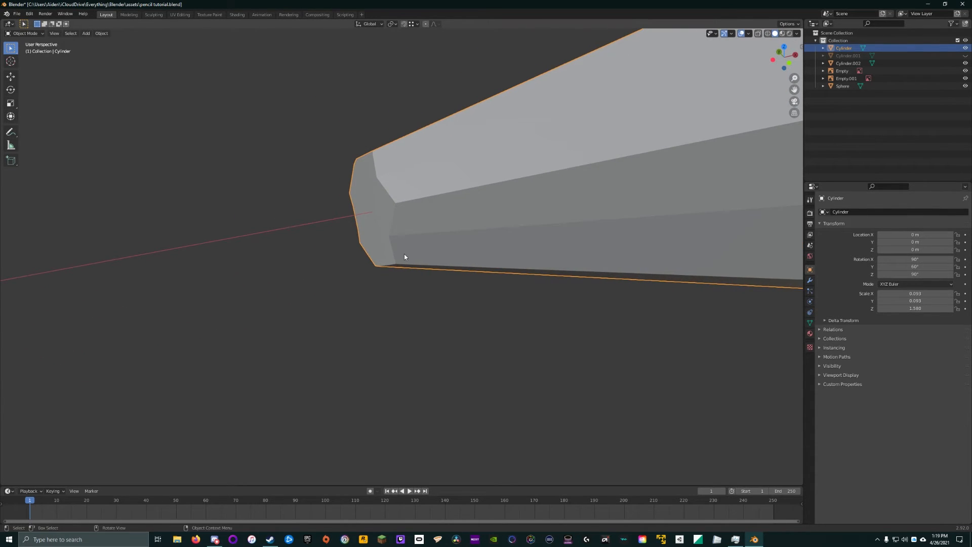
key("1")
key("Tab")
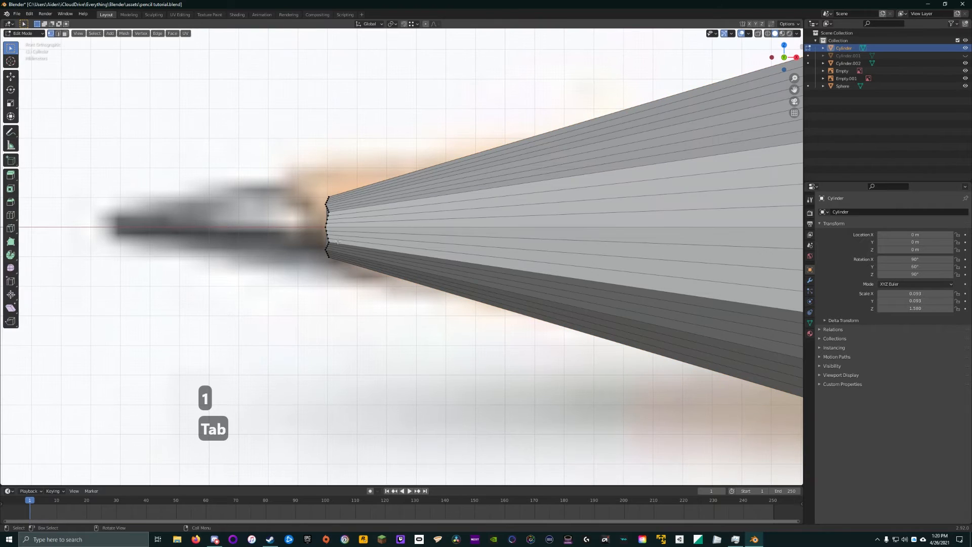
left_click_drag(386, 295, 386, 295)
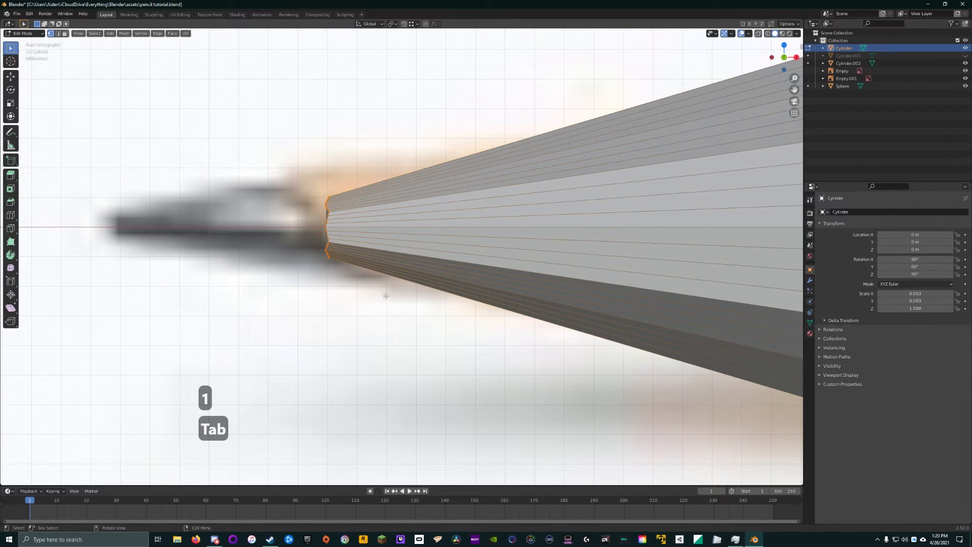
key("e")
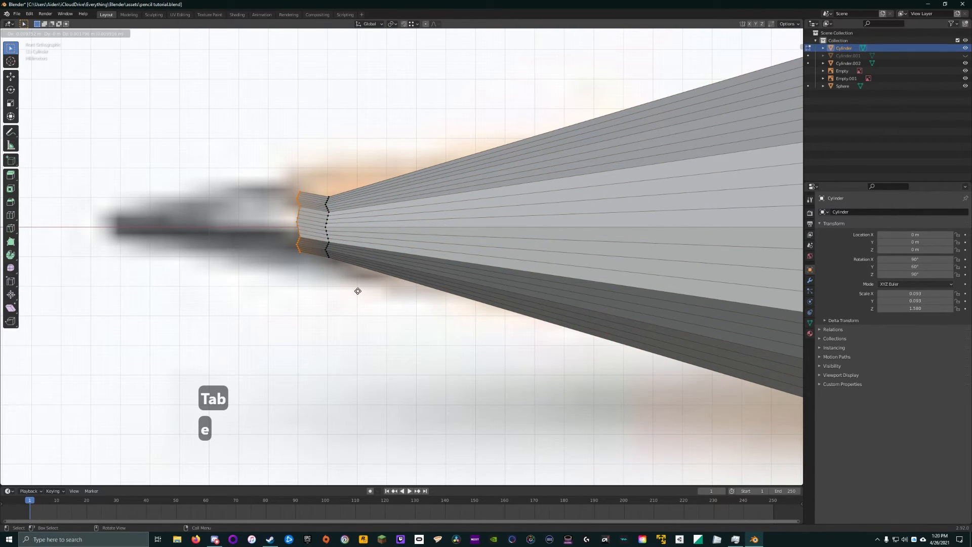
key("Escape")
middle_click_drag(358, 291, 390, 293)
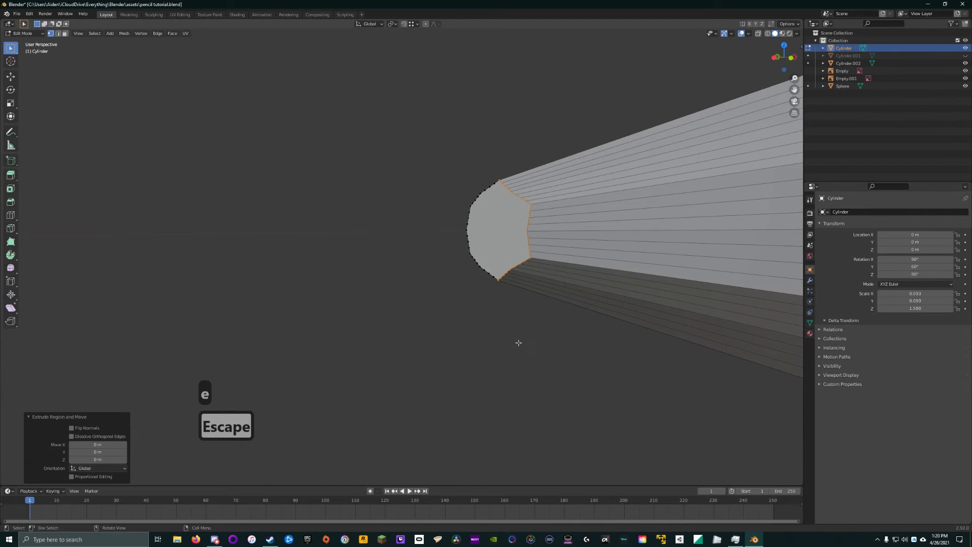
key("ctrl+z")
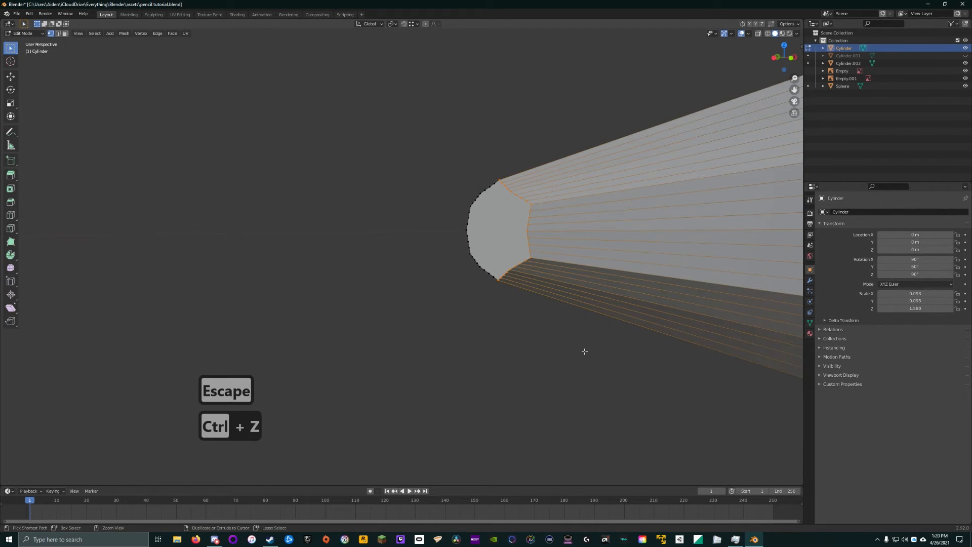
Step: Extrude the cone's small end ring in place from wireframe shading and scale it inward to about 0.84
key("1")
key("z")
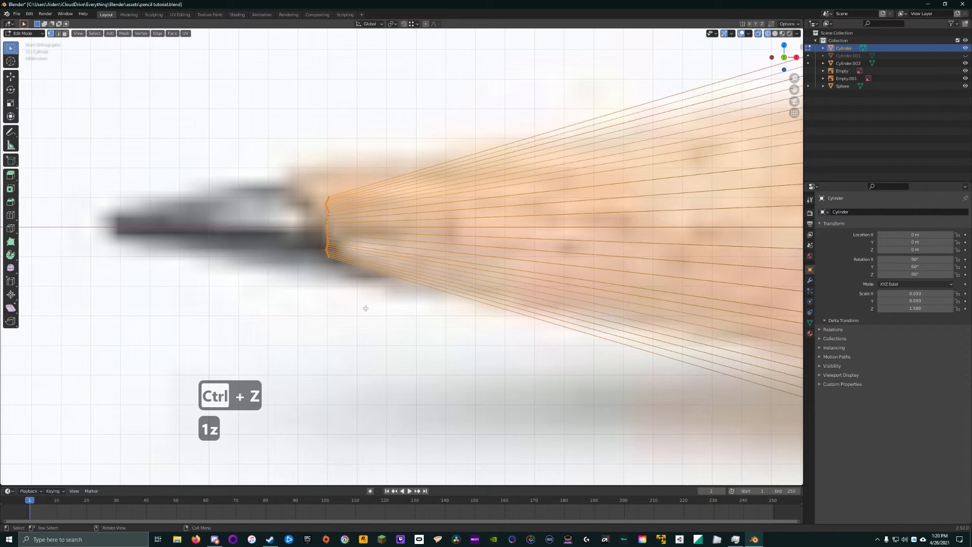
key("e")
key("Escape")
middle_click_drag(318, 284, 429, 320)
key("s")
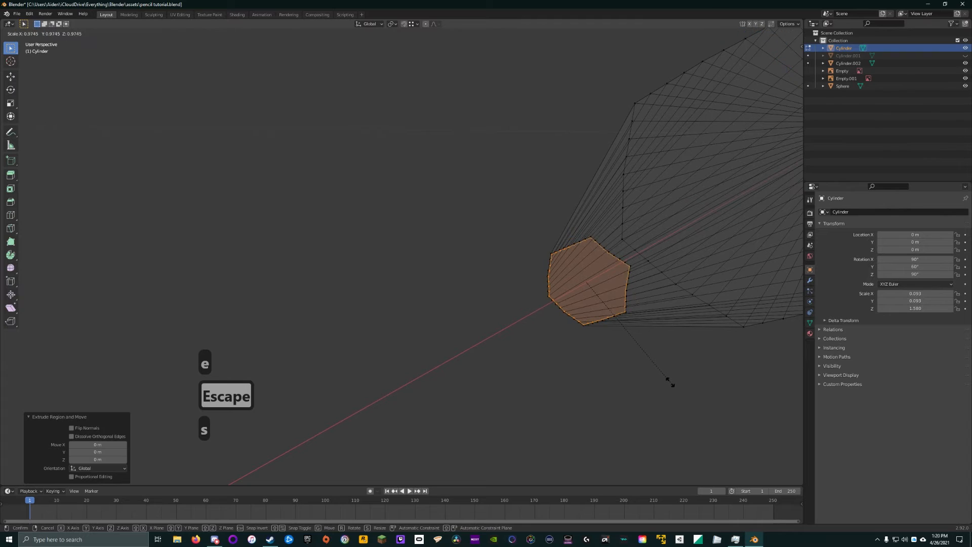
left_click(656, 372)
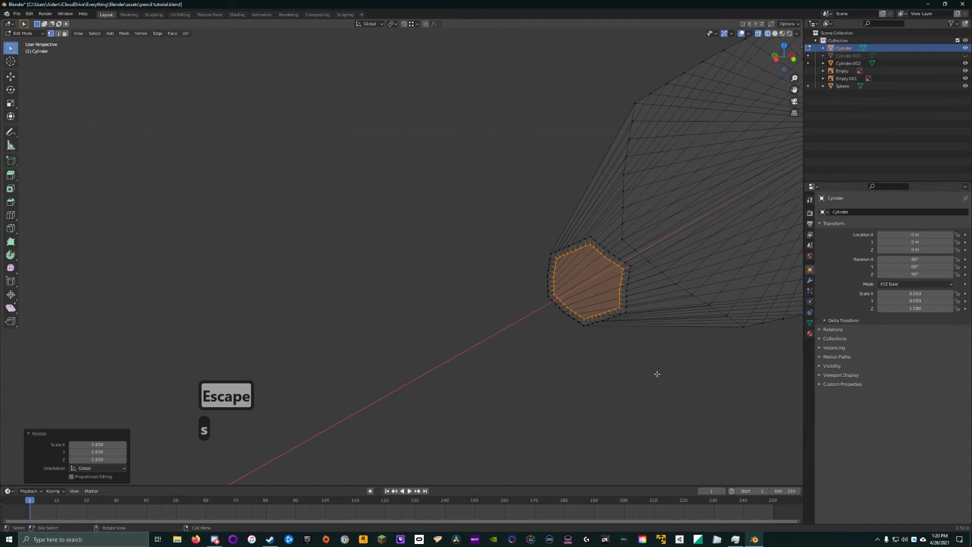
Step: Extrude the inset ring about 0.02 m outward to form the lead and move its end about -0.021 m further along X
key("e")
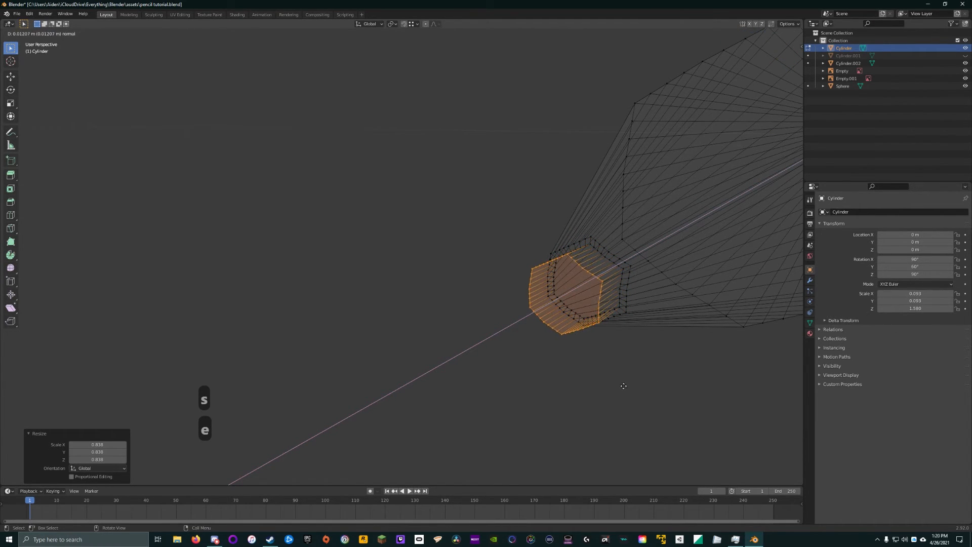
left_click(606, 397)
middle_click_drag(595, 397, 559, 394)
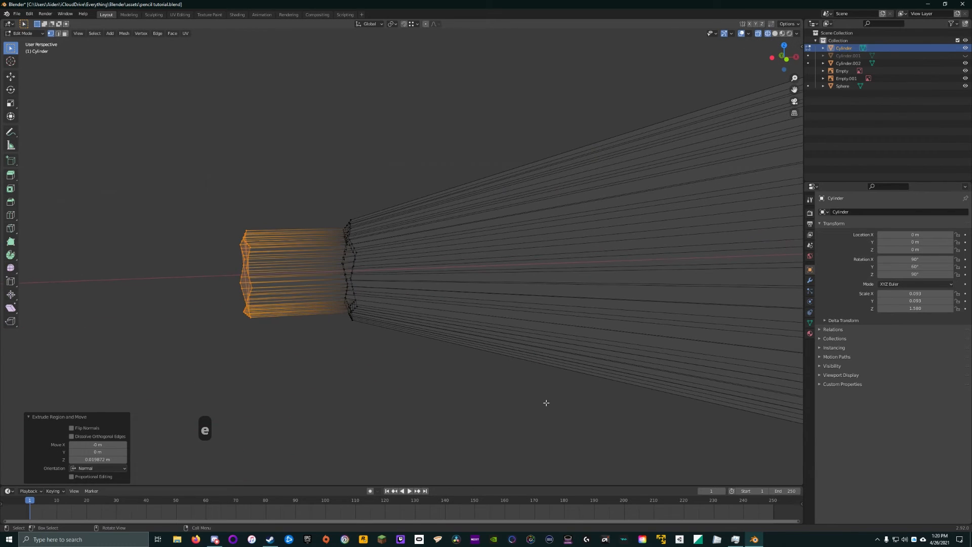
key("1")
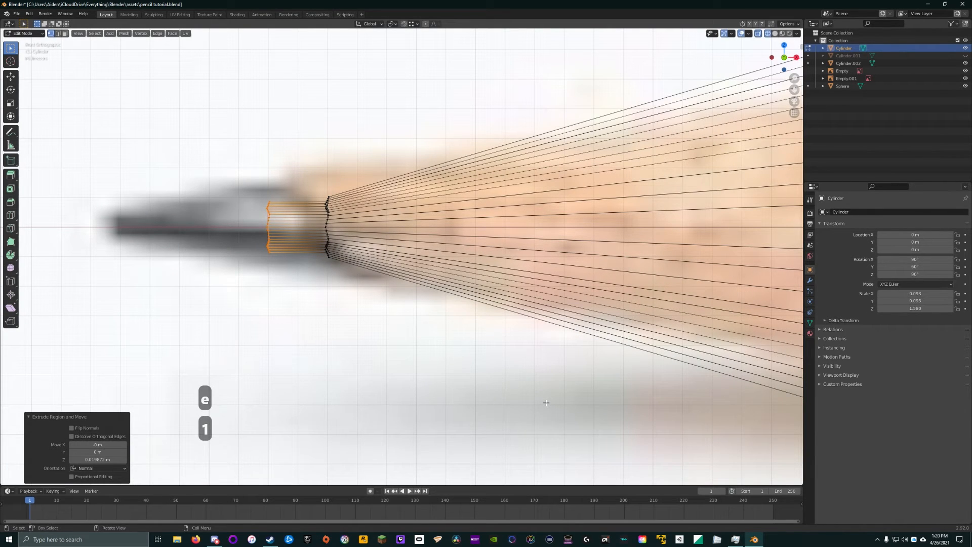
key("g")
key("x")
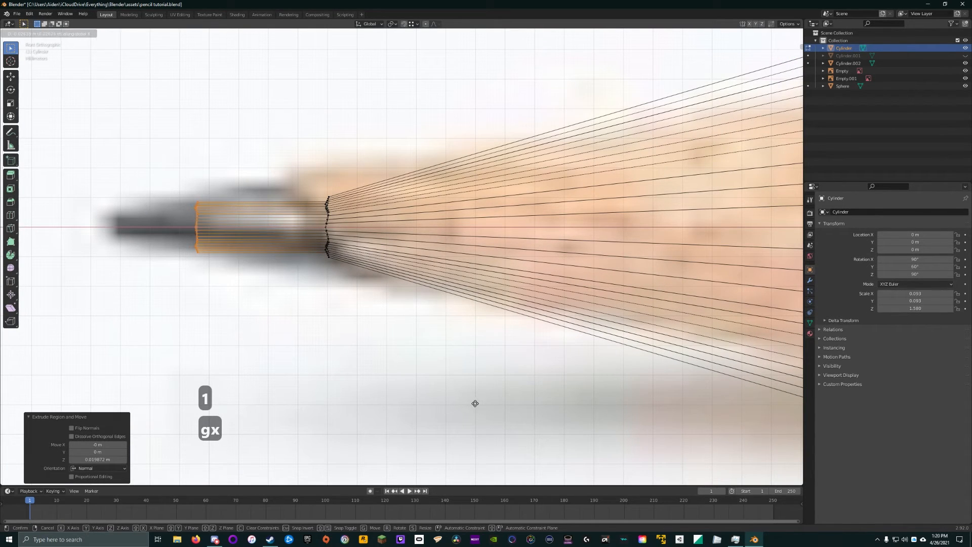
left_click(484, 402)
Step: Scale the lead's end ring to 0.144 and again by 0.430, merging its vertices by distance after each scaling
key("s")
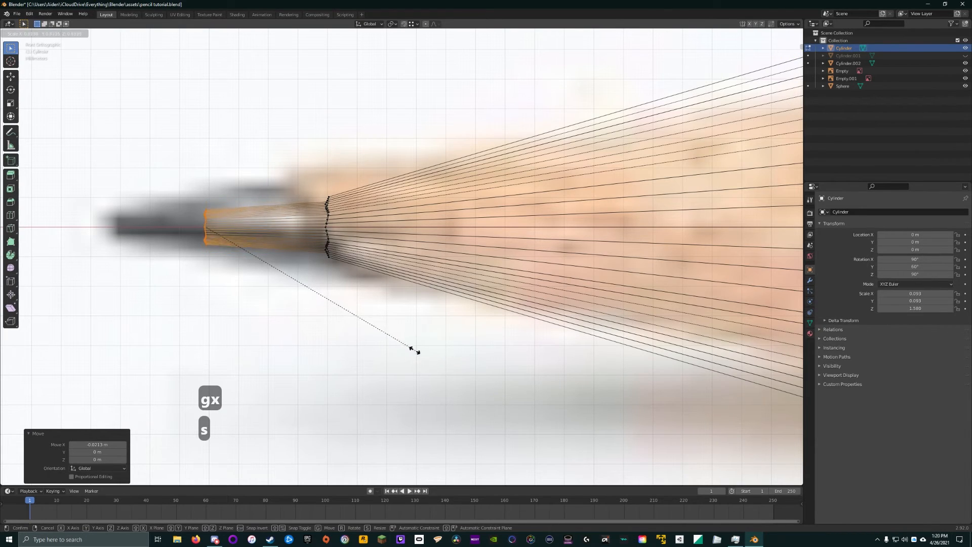
left_click(252, 253)
key("m")
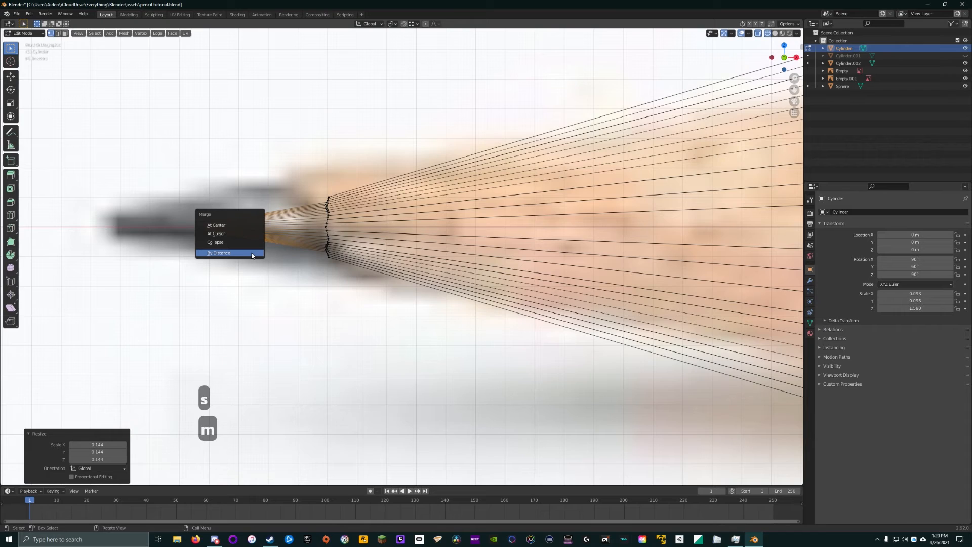
left_click(252, 254)
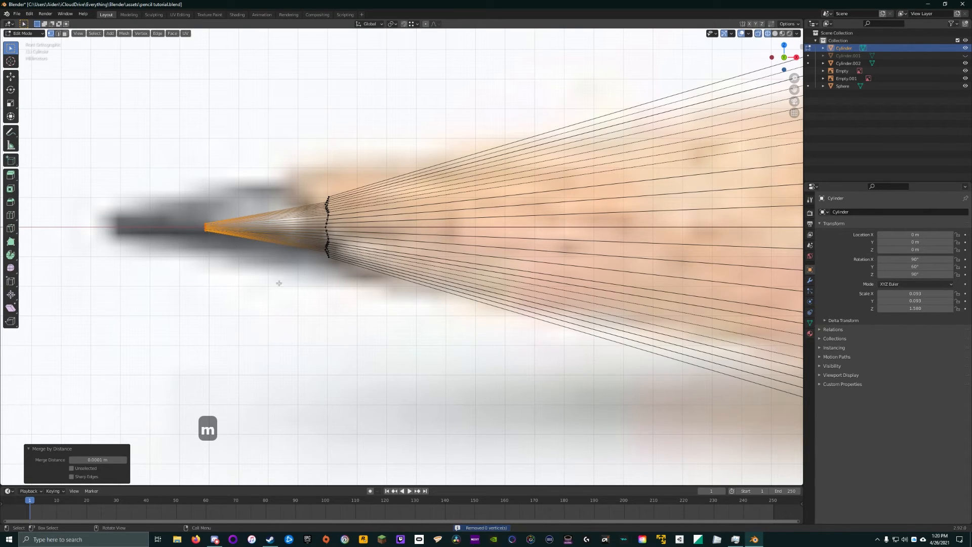
key("s")
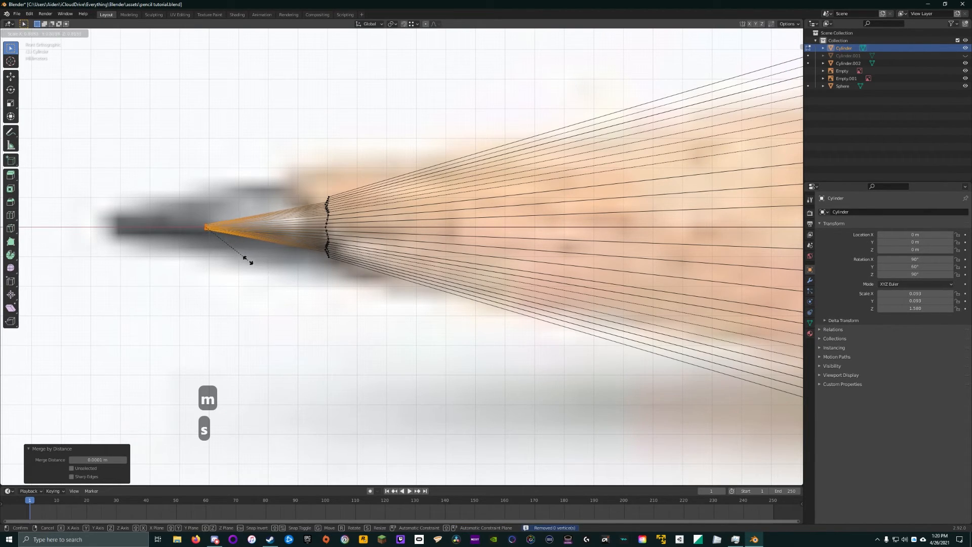
left_click(237, 252)
key("m")
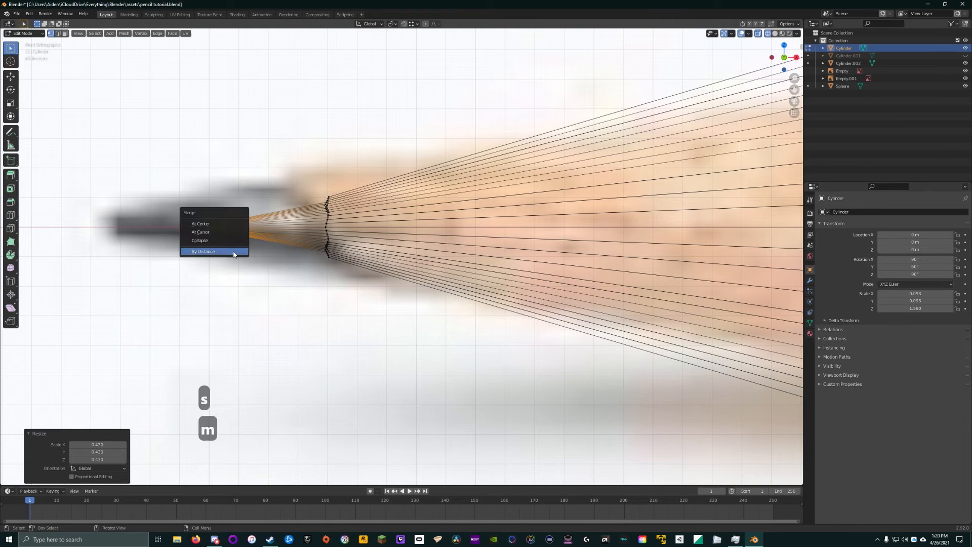
left_click(236, 253)
Step: Scale the lead's end vertices by another 0.180, merge them by distance and clear the selection
scroll(221, 248, "up", 3)
mouse_move(221, 248)
middle_mouse_down("shift")
mouse_move(236, 259)
mouse_move(434, 281)
middle_mouse_up("shift")
scroll(214, 215, "up", 3)
mouse_move(214, 214)
middle_mouse_down()
mouse_move(266, 226)
mouse_move(241, 218)
middle_mouse_up()
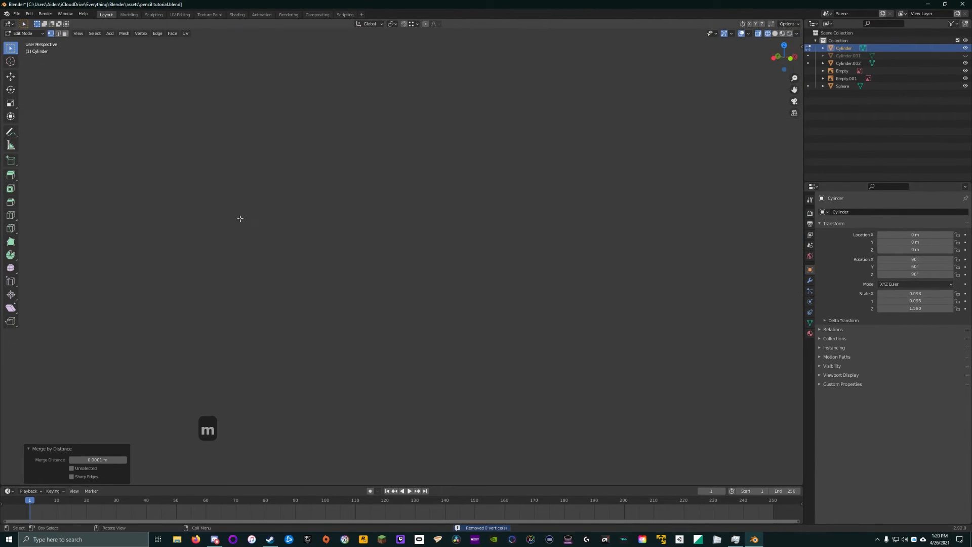
scroll(240, 218, "down", 5)
scroll(531, 310, "up", 5)
middle_click_drag(780, 388, 469, 266, "shift")
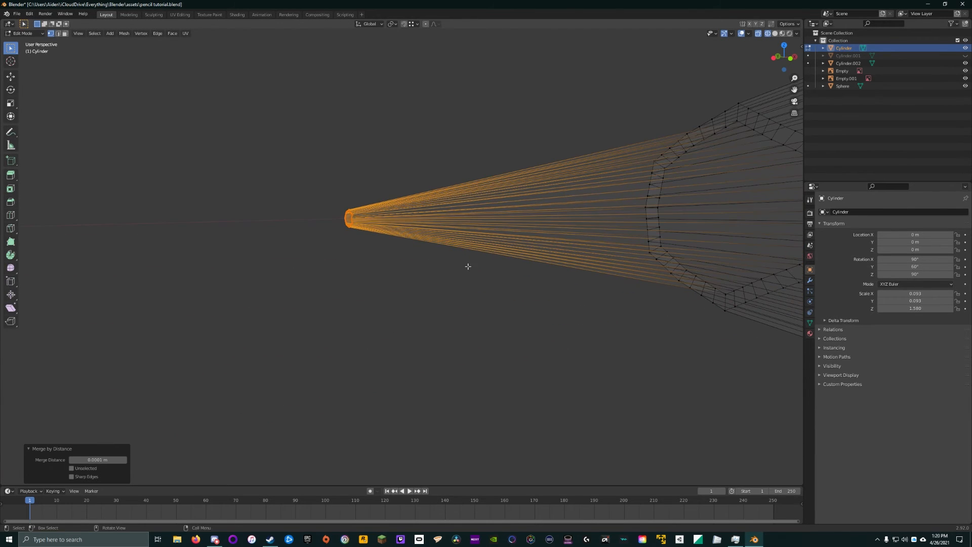
scroll(376, 230, "up", 4)
mouse_move(240, 111)
middle_mouse_down("shift")
mouse_move(289, 221)
mouse_move(343, 225)
middle_mouse_up("shift")
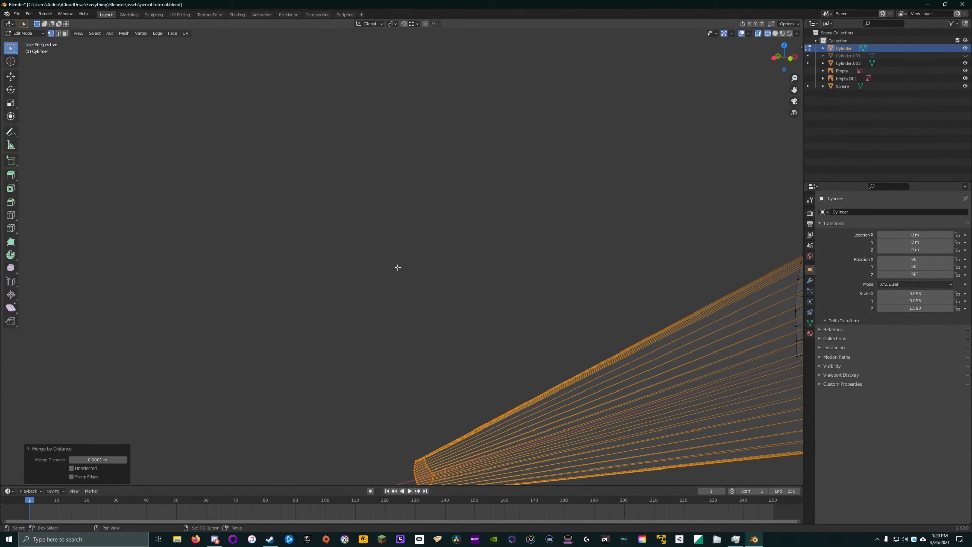
middle_click_drag(398, 267, 369, 211, "shift")
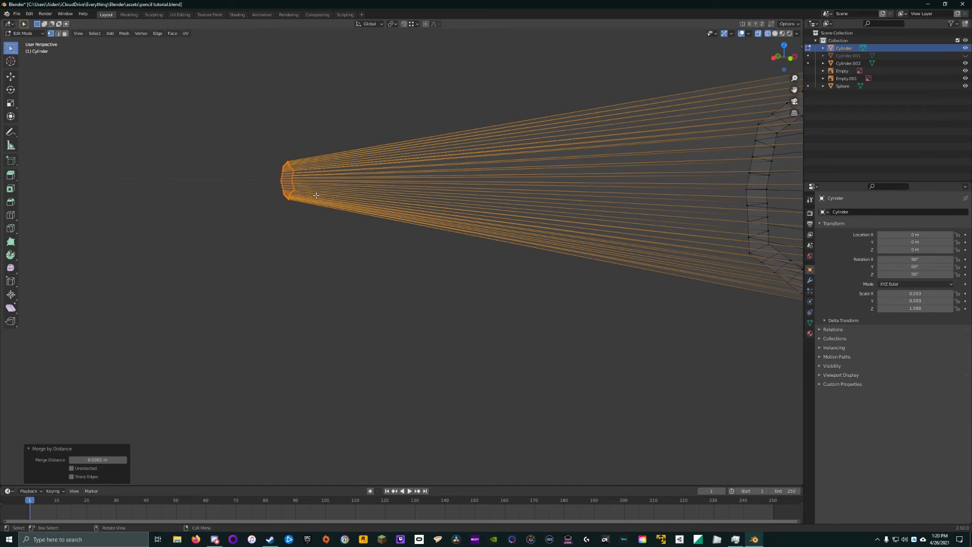
key("s")
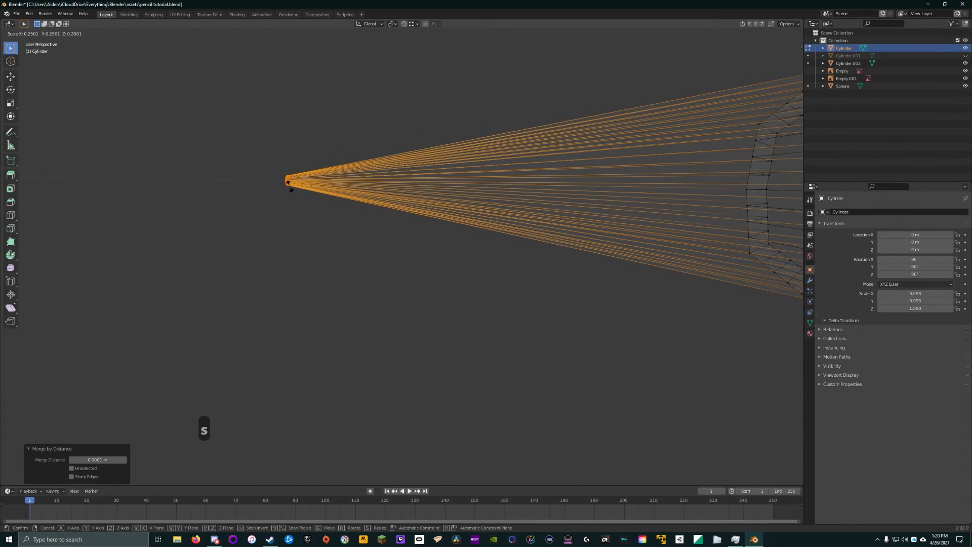
left_click(289, 187)
key("m")
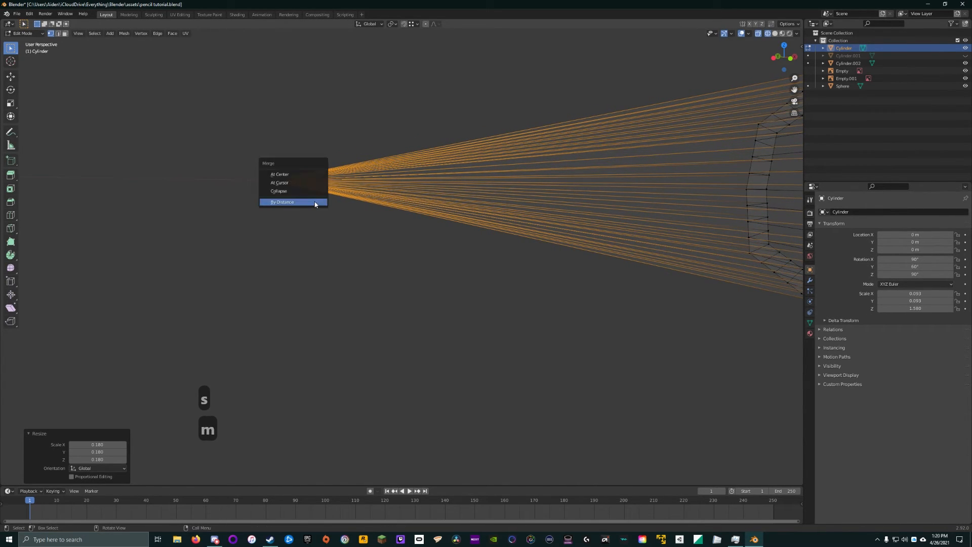
left_click(317, 203)
middle_click_drag(317, 204, 409, 199)
left_click(427, 210)
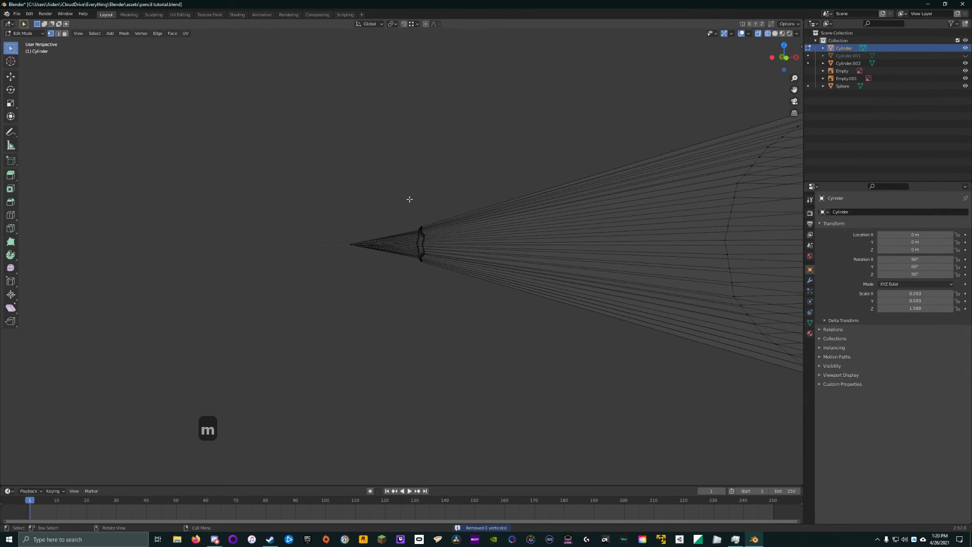
Step: Examine the pointed lead, the step at its base and the cone's scalloped edge in solid shading in Object Mode
key("z")
left_click(478, 198)
scroll(482, 178, "down", 2)
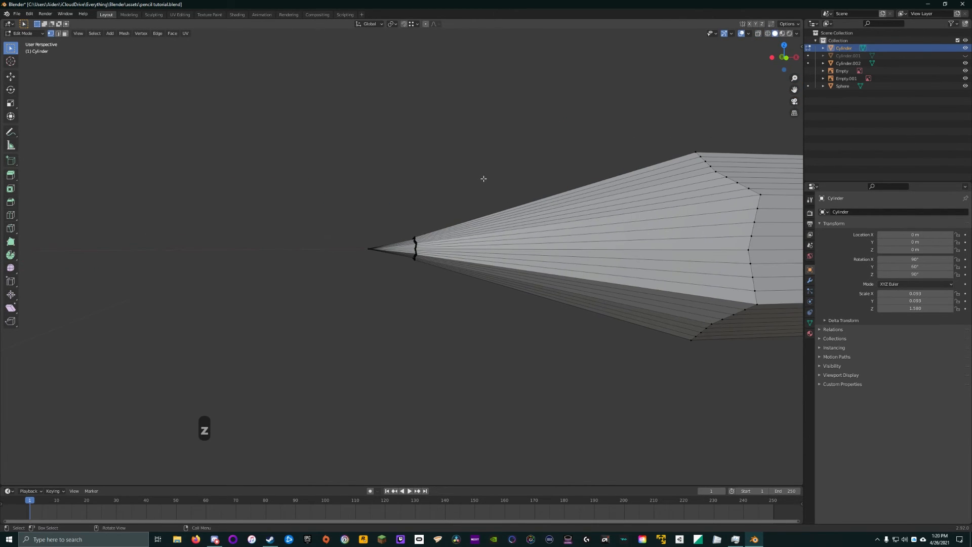
key("Tab")
left_click(484, 176)
middle_click_drag(486, 174, 394, 166)
mouse_move(417, 246)
middle_mouse_down()
mouse_move(254, 238)
mouse_move(408, 250)
mouse_move(555, 235)
mouse_move(329, 226)
mouse_move(386, 265)
mouse_move(251, 287)
mouse_move(345, 280)
mouse_move(301, 263)
middle_mouse_up()
scroll(251, 287, "up", 3)
scroll(345, 280, "up", 2)
scroll(305, 266, "up", 2)
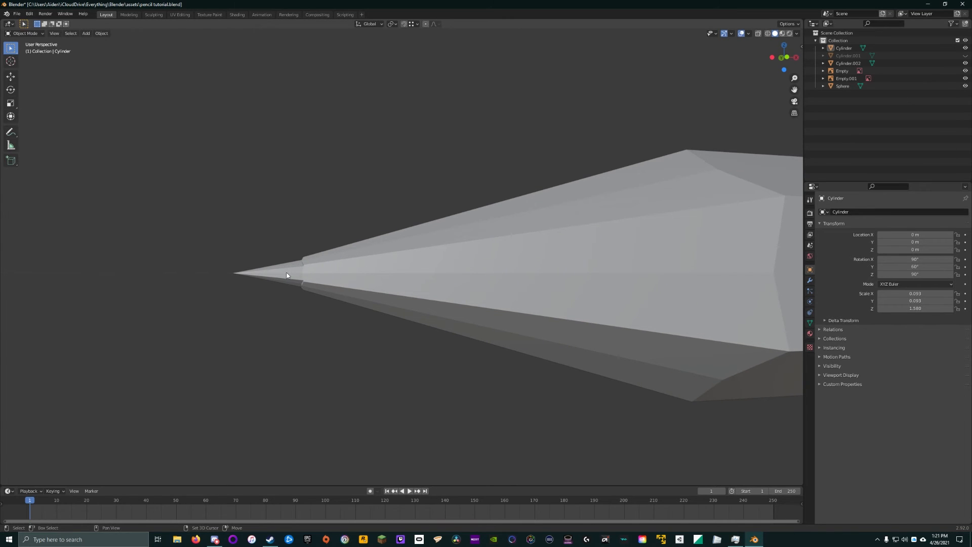
scroll(286, 275, "up", 2)
left_click(178, 281)
scroll(153, 280, "up", 2)
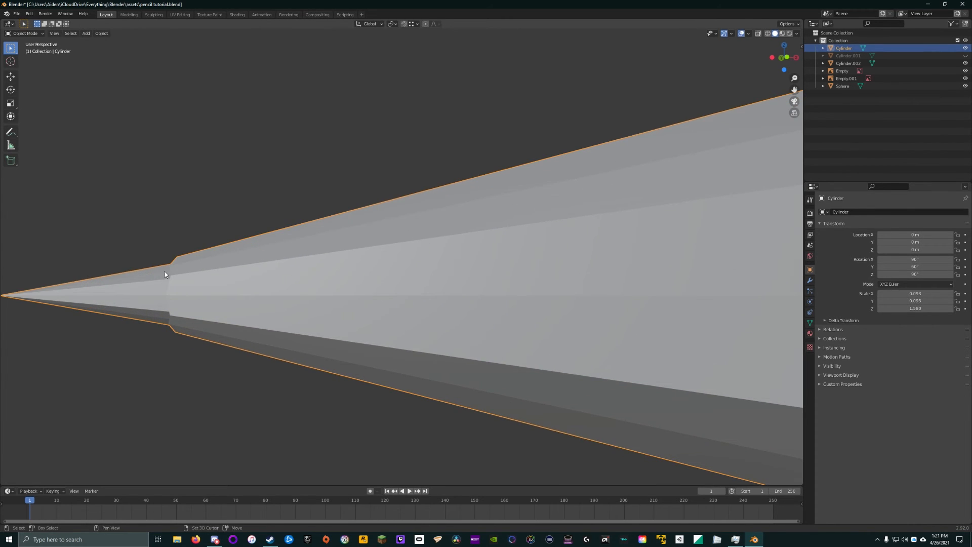
middle_click_drag(165, 274, 397, 265, "shift")
scroll(398, 263, "up", 6)
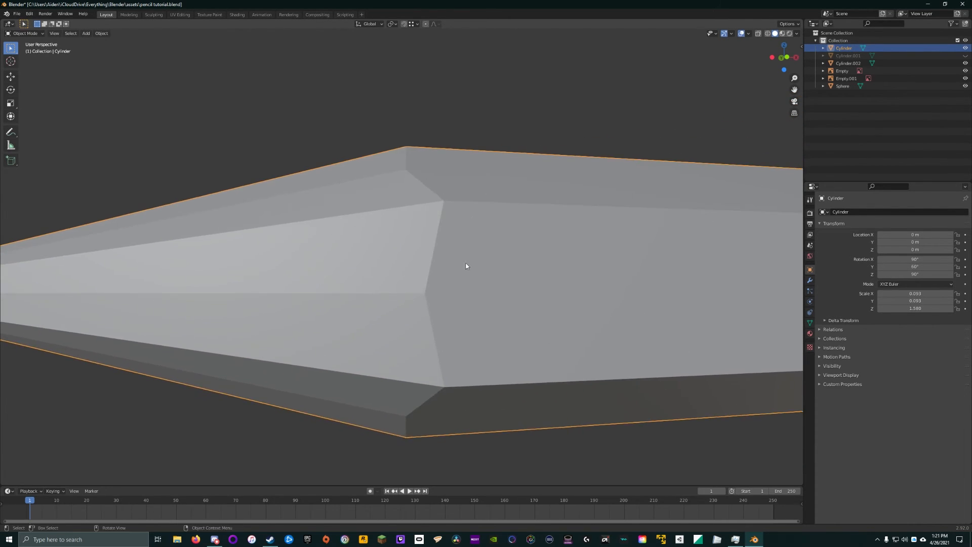
Step: Select the seven vertices between the corners on every side of the cone's scalloped edge, saving the file midway, and move them -0.0025 m along X
key("Tab")
scroll(446, 276, "down", 2)
scroll(424, 287, "up", 2)
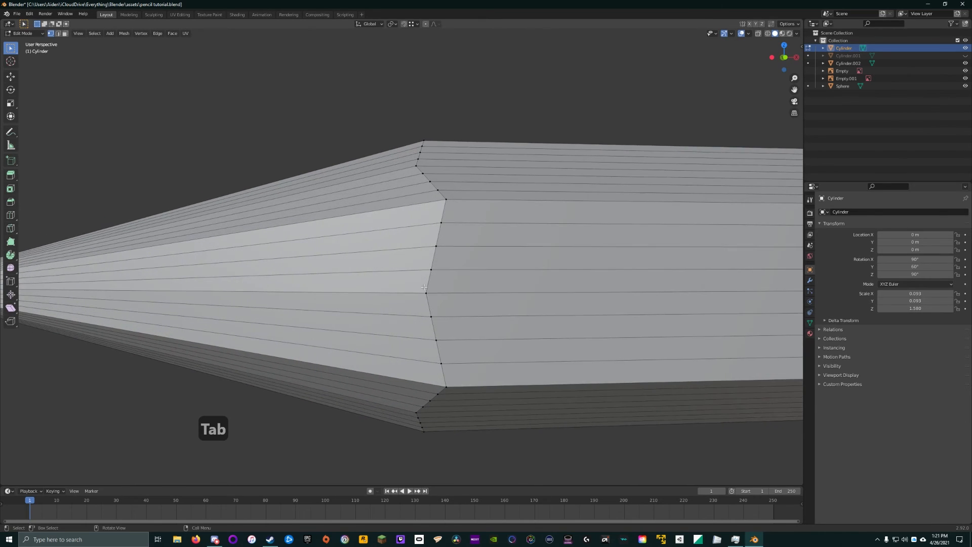
mouse_move(462, 349)
middle_mouse_down()
mouse_move(471, 218)
mouse_move(545, 142)
mouse_move(542, 183)
middle_mouse_up()
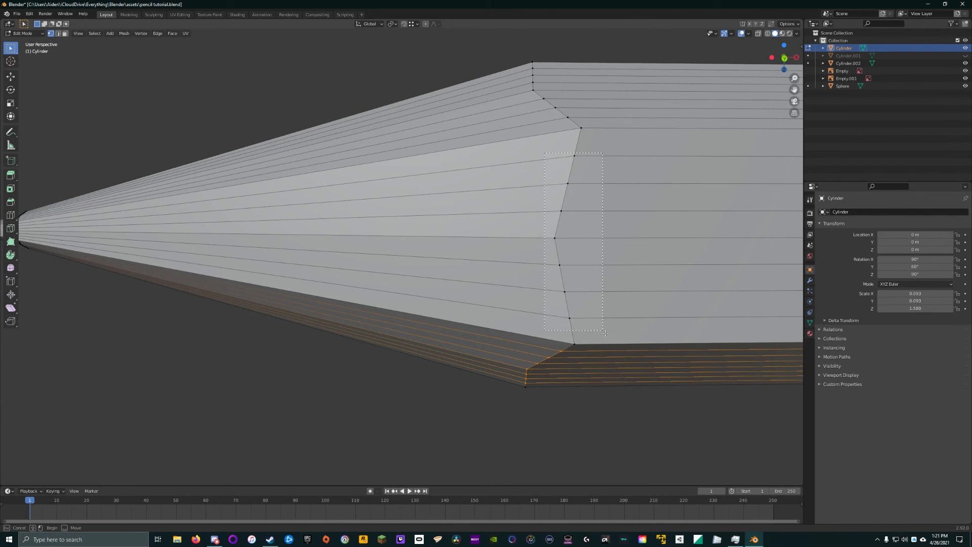
middle_click_drag(609, 331, 603, 234)
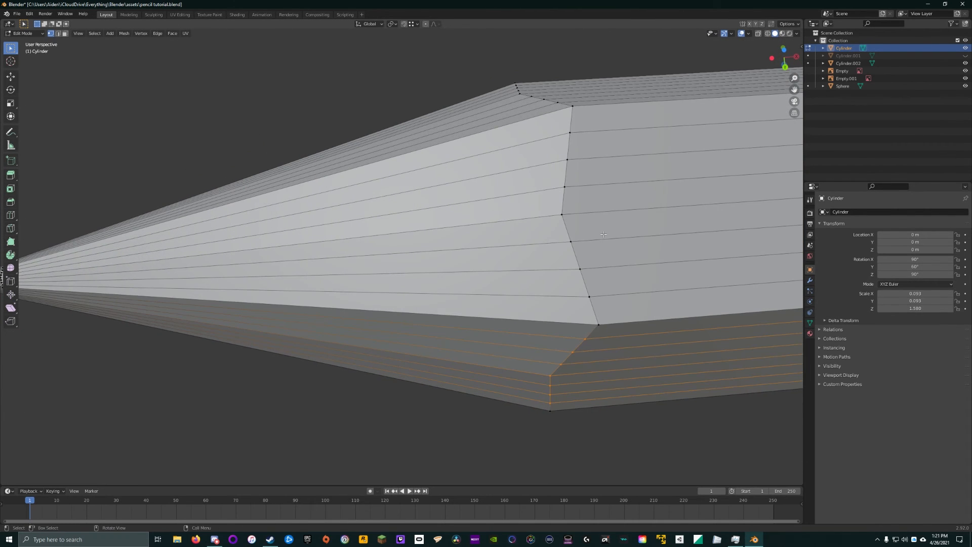
key("ctrl+s")
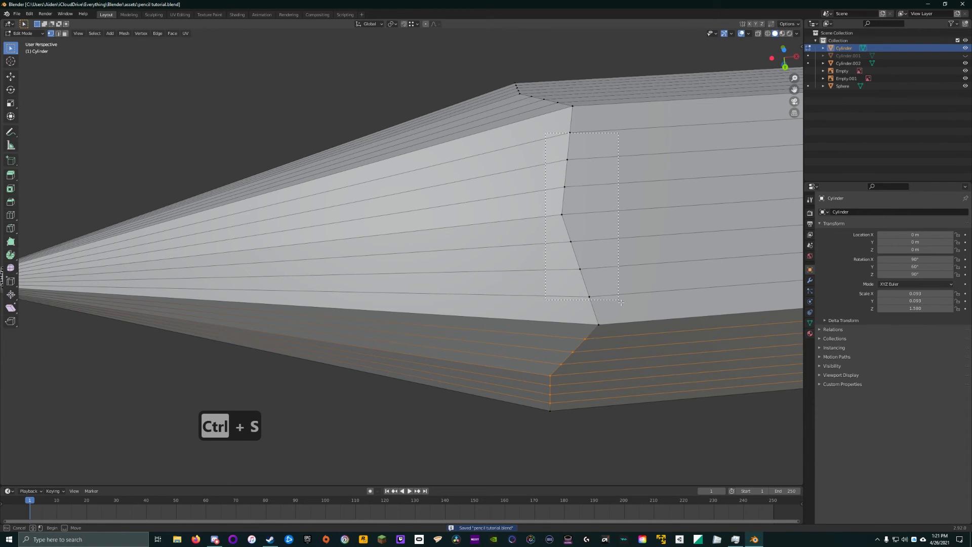
middle_click_drag(588, 154, 579, 207)
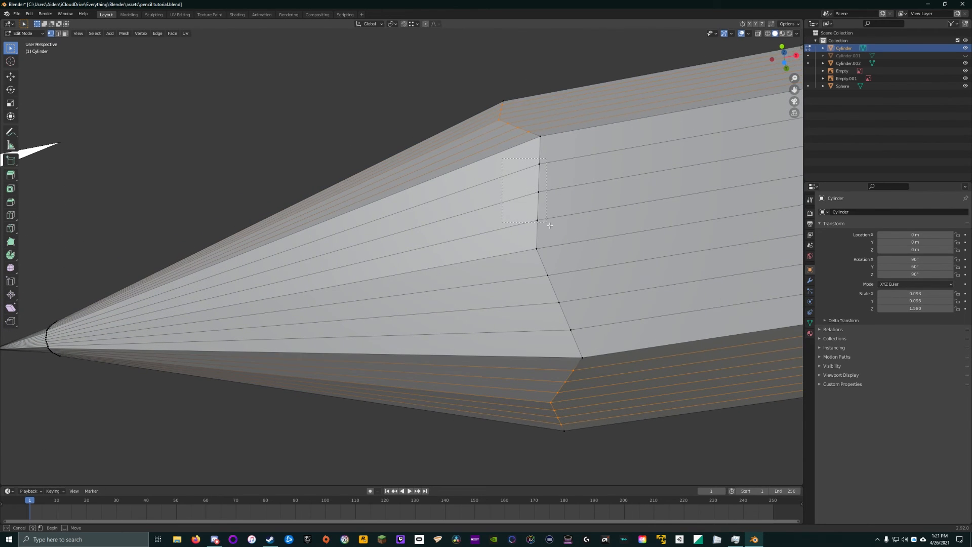
middle_click_drag(603, 337, 585, 233)
type("gx")
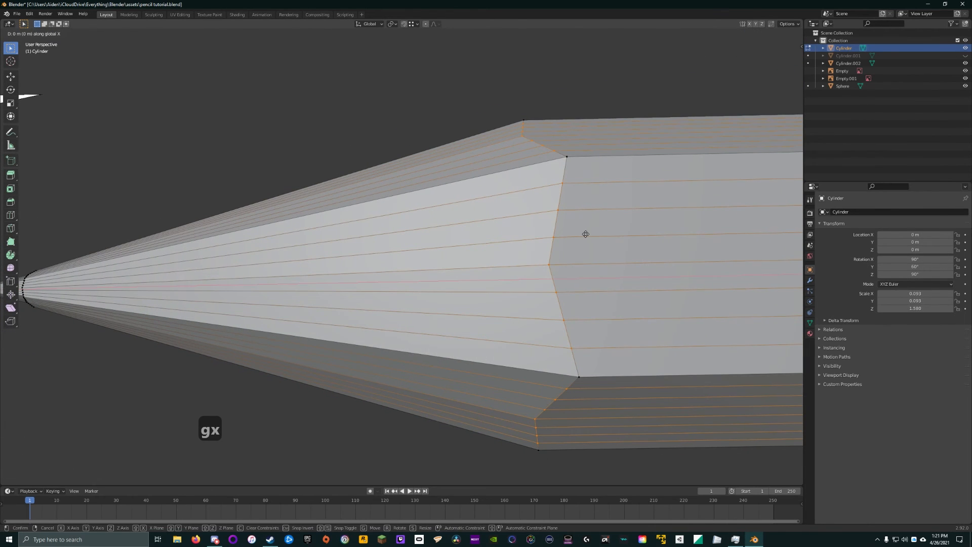
type("-.0025")
key("Return")
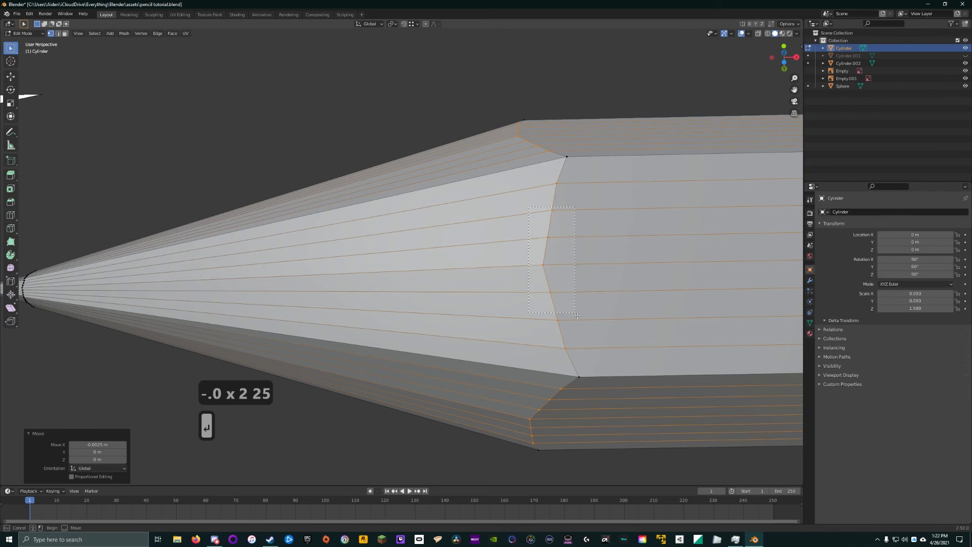
Step: Select only the five middle vertices of each scallop around the pencil and move them -0.0025 m along X
left_click_drag(578, 316, 579, 323)
middle_click_drag(576, 268, 574, 344)
left_click_drag(514, 243, 562, 356, "shift")
middle_click_drag(561, 263, 560, 337)
left_click_drag(515, 191, 555, 296, "shift")
middle_click_drag(560, 234, 563, 310)
left_click_drag(517, 168, 542, 209, "shift")
mouse_move(567, 241)
middle_mouse_down()
mouse_move(536, 169)
mouse_move(557, 169)
mouse_move(551, 163)
middle_mouse_up()
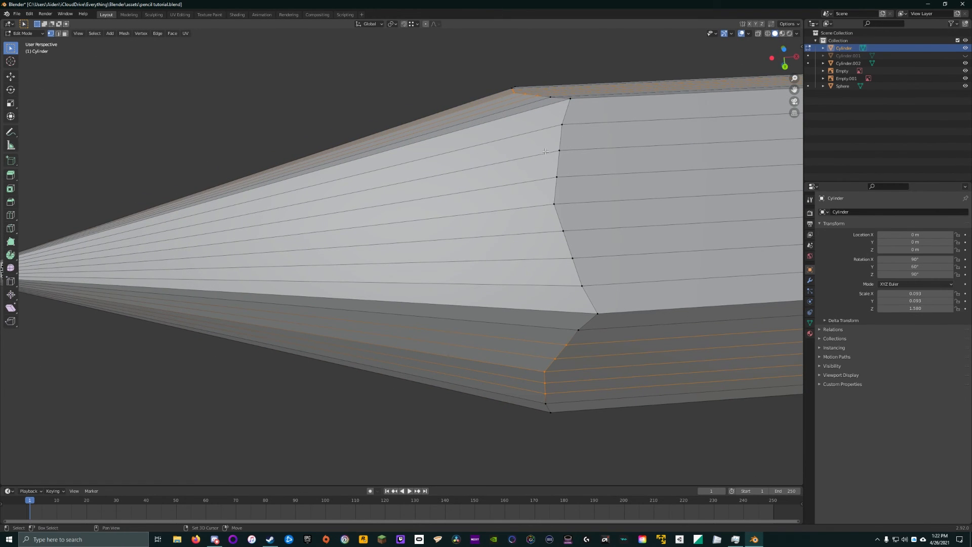
left_click_drag(598, 272, 599, 273, "shift")
middle_click_drag(600, 273, 589, 250)
type("gx-.0025")
key("Return")
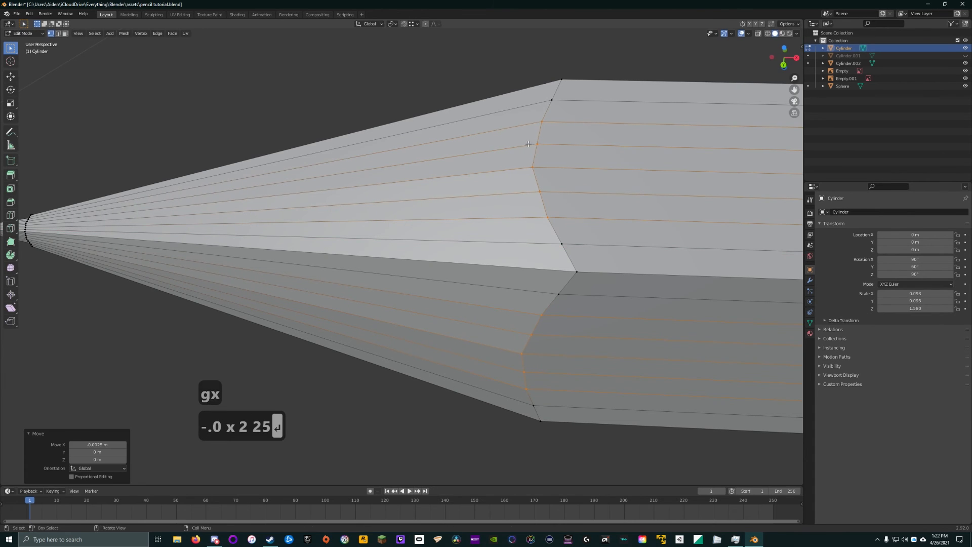
Step: Select the three middle vertices of each scallop around the pencil and move them another -0.0025 m along X
left_click_drag(520, 133, 556, 202)
middle_click_drag(556, 203, 541, 268)
left_click_drag(519, 172, 559, 235, "shift")
middle_click_drag(559, 235, 555, 198)
type("gx-.0025")
key("Return")
left_click(521, 183)
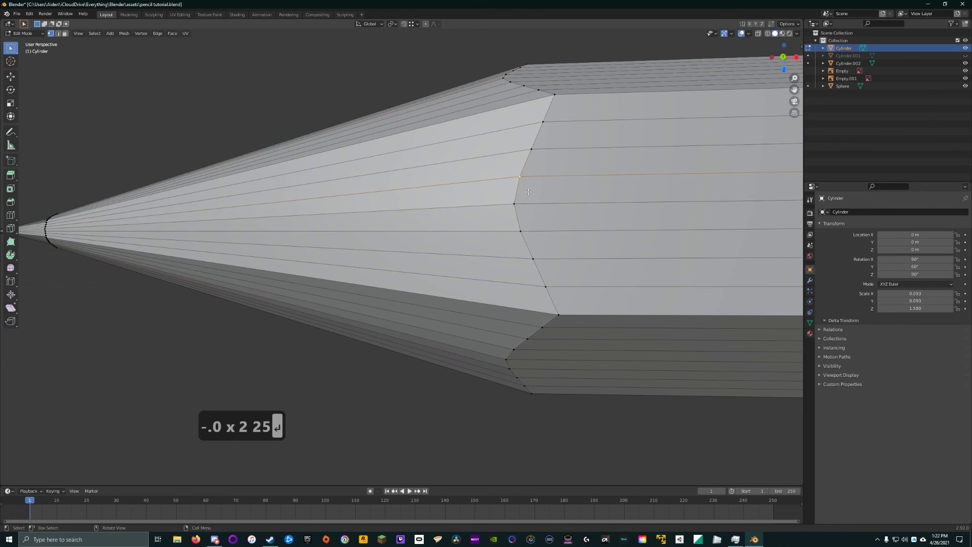
Step: Examine the rounded scallops, the pencil's full length and its tip in Object Mode
scroll(521, 195, "down", 1)
scroll(388, 107, "down", 1)
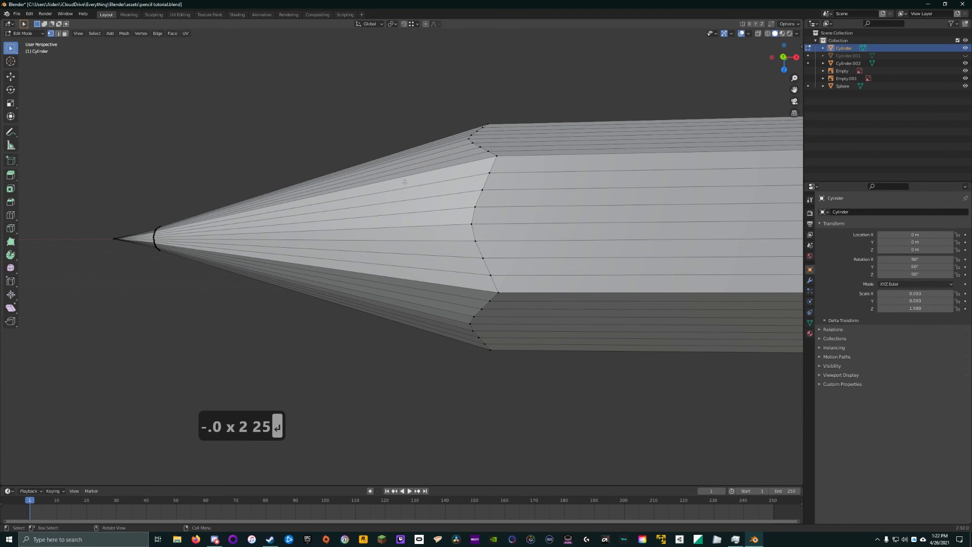
key("Tab")
left_click(400, 140)
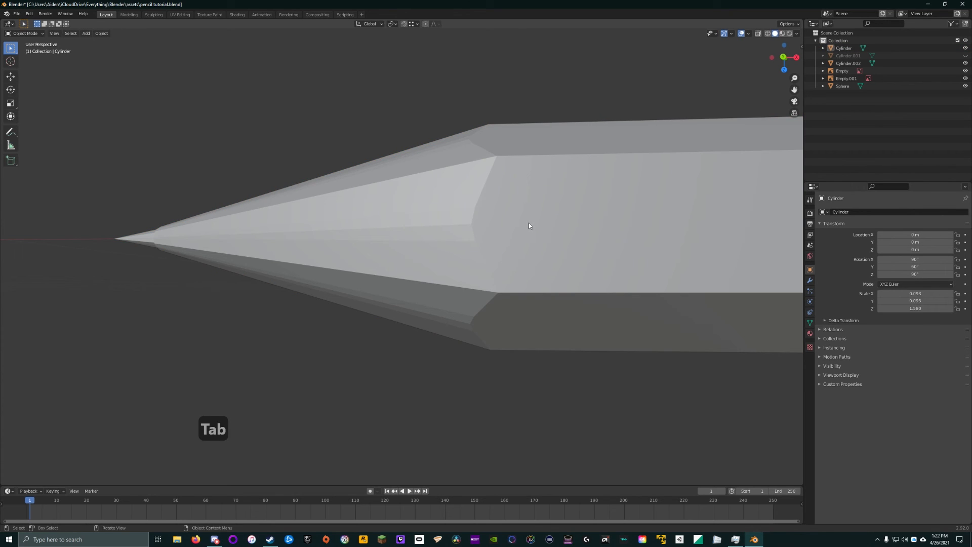
scroll(529, 226, "up", 2)
scroll(527, 223, "down", 4)
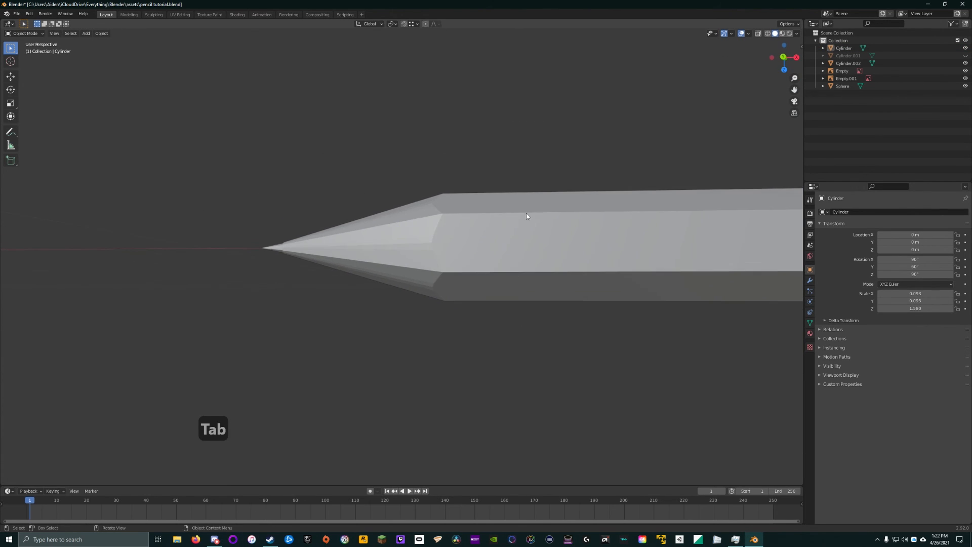
mouse_move(527, 216)
middle_mouse_down()
mouse_move(567, 244)
mouse_move(588, 229)
mouse_move(554, 245)
middle_mouse_up()
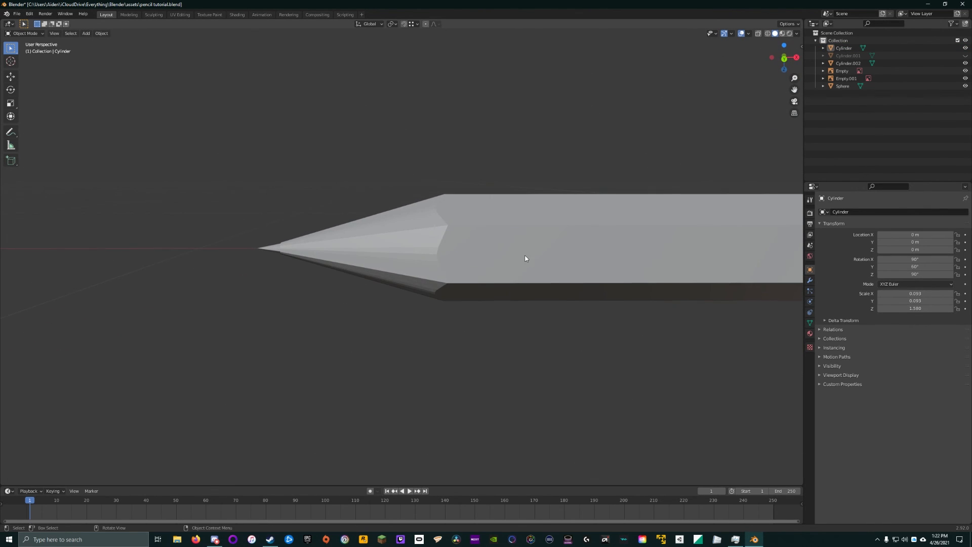
scroll(587, 211, "down", 4)
mouse_move(691, 211)
middle_mouse_down("shift")
mouse_move(362, 204)
mouse_move(555, 230)
mouse_move(471, 220)
middle_mouse_up("shift")
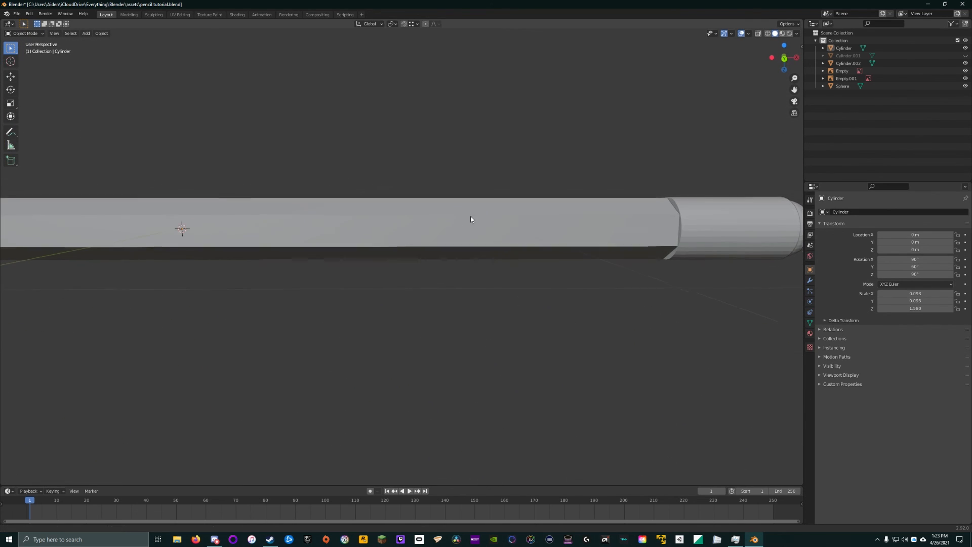
middle_click_drag(92, 193, 373, 182, "shift")
middle_click_drag(202, 183, 640, 186, "shift")
scroll(428, 223, "up", 2)
middle_click_drag(397, 215, 479, 243, "shift")
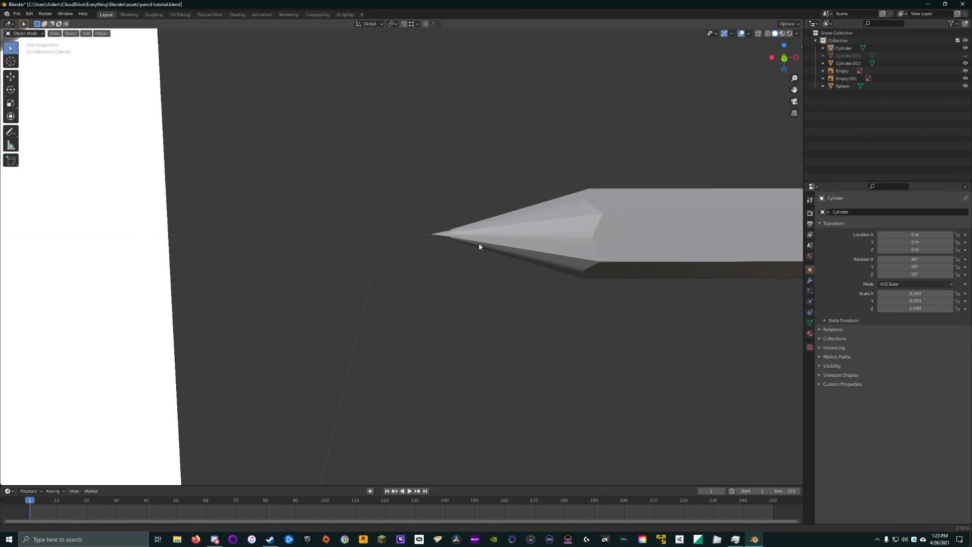
scroll(463, 232, "up", 3)
middle_click_drag(556, 236, 427, 256, "shift")
scroll(372, 250, "up", 1)
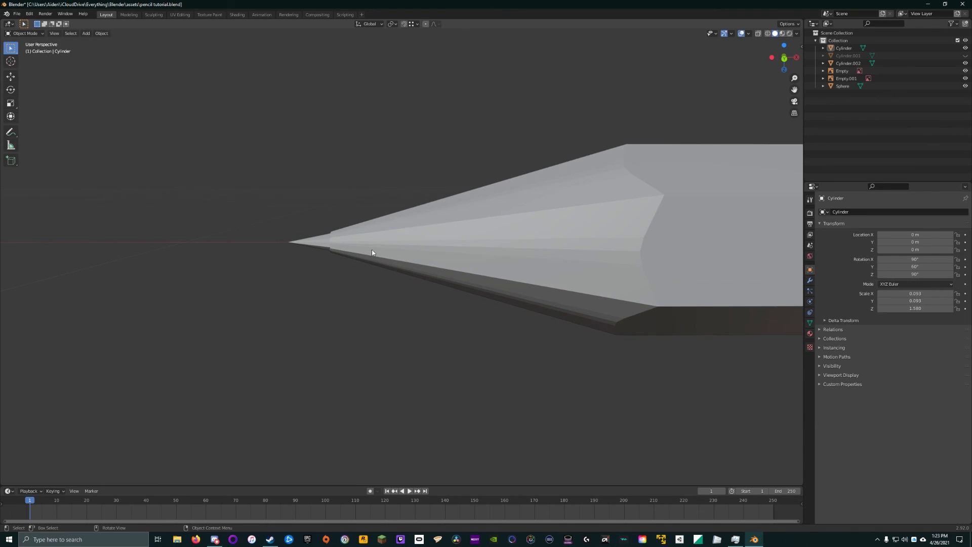
Step: Move the lead's base ring and point along negative X to the reference tip in front wireframe view, and return to solid shading in Object Mode
left_click(332, 246)
key("1")
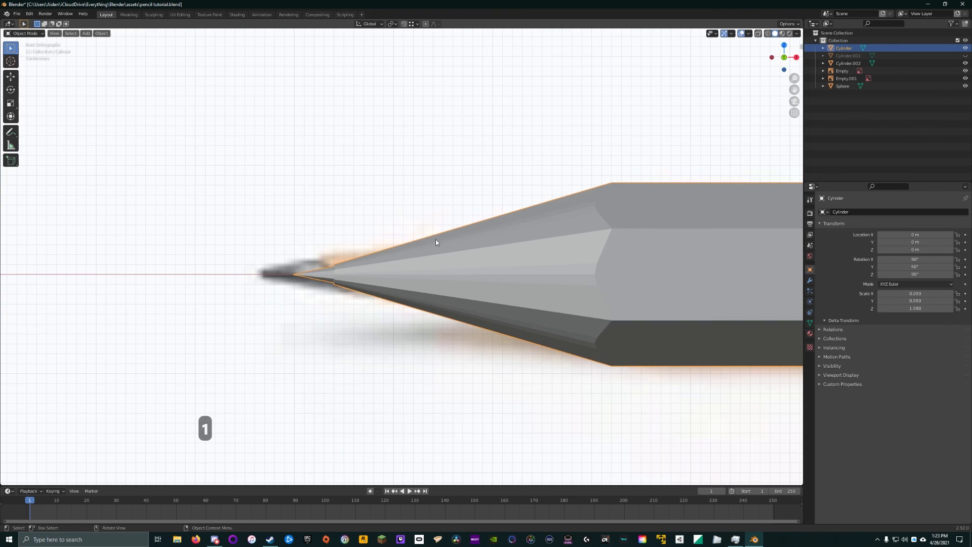
key("z")
key("Tab")
key("g")
key("x")
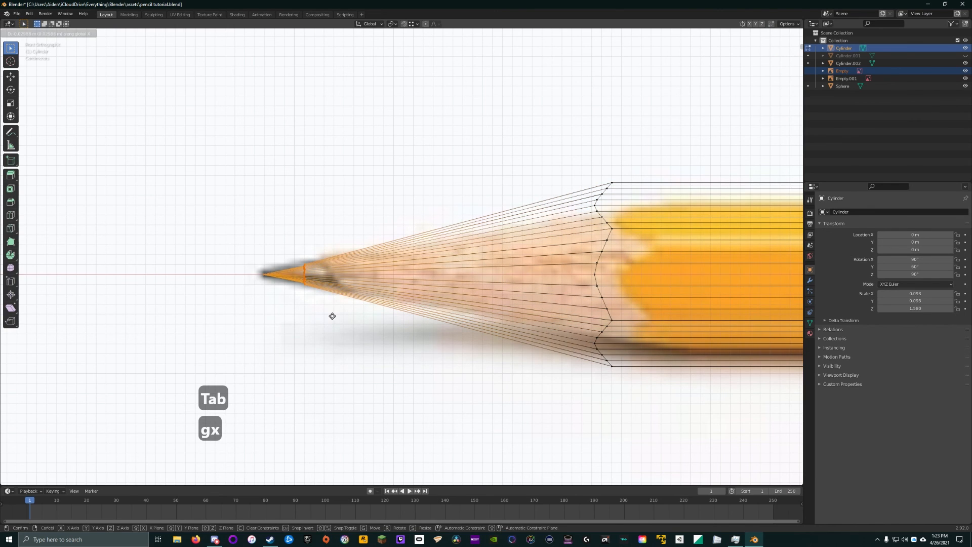
left_click(275, 288)
key("Tab")
key("z")
left_click(304, 248)
left_click(364, 244)
Step: Examine the whole pencil from several angles, including the ferrule, the eraser and the sharpened end
scroll(506, 234, "down", 4)
mouse_move(678, 218)
middle_mouse_down("shift")
mouse_move(508, 235)
mouse_move(412, 215)
middle_mouse_up("shift")
scroll(446, 213, "down", 4)
mouse_move(479, 212)
middle_mouse_down()
mouse_move(504, 223)
mouse_move(452, 220)
middle_mouse_up()
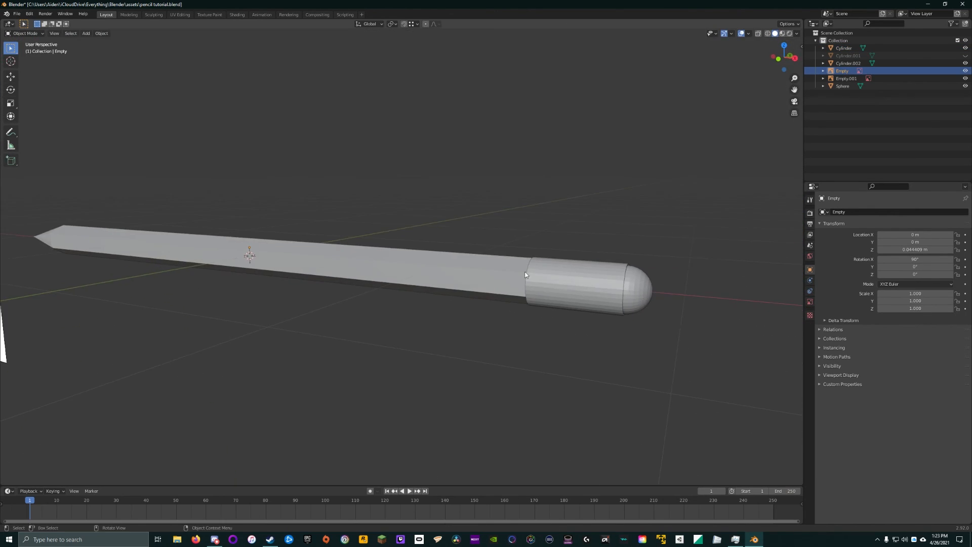
left_click_drag(593, 287, 598, 288)
mouse_move(598, 288)
middle_mouse_down()
mouse_move(642, 279)
mouse_move(645, 300)
mouse_move(527, 298)
mouse_move(569, 275)
mouse_move(601, 280)
middle_mouse_up()
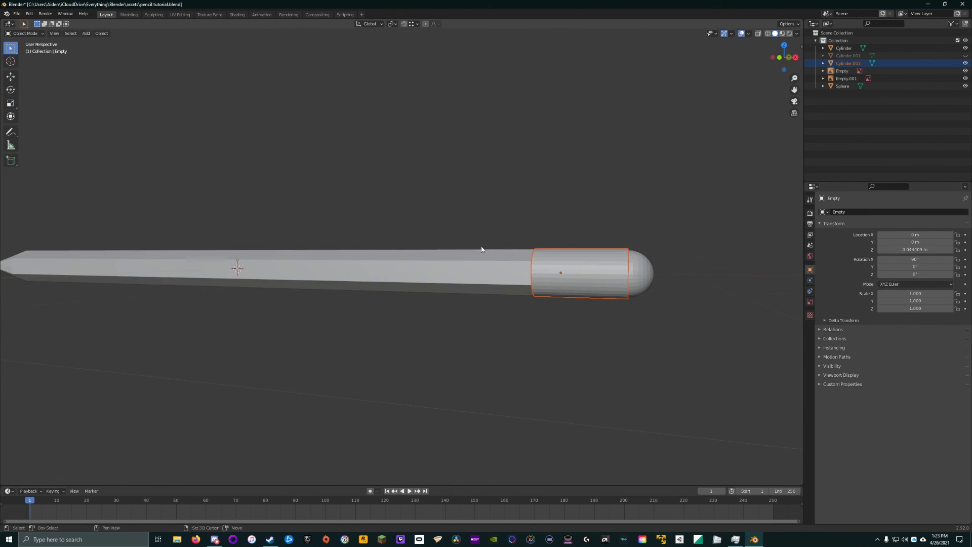
mouse_move(355, 215)
middle_mouse_down()
mouse_move(318, 210)
mouse_move(386, 217)
mouse_move(278, 214)
mouse_move(332, 219)
mouse_move(348, 235)
mouse_move(279, 256)
mouse_move(472, 254)
middle_mouse_up()
scroll(236, 262, "up", 3)
scroll(367, 253, "up", 3)
mouse_move(370, 253)
middle_mouse_down("shift")
mouse_move(538, 245)
mouse_move(369, 252)
mouse_move(403, 242)
mouse_move(399, 213)
mouse_move(388, 255)
mouse_move(325, 233)
middle_mouse_up("shift")
scroll(562, 211, "down", 7)
middle_click_drag(574, 212, 372, 221)
Step: Save the pencil file and view the model from the tip end
key("ctrl+s")
middle_click_drag(454, 224, 452, 210)
mouse_move(582, 202)
middle_mouse_down()
mouse_move(236, 194)
mouse_move(384, 185)
mouse_move(392, 209)
middle_mouse_up()
scroll(384, 184, "up", 4)
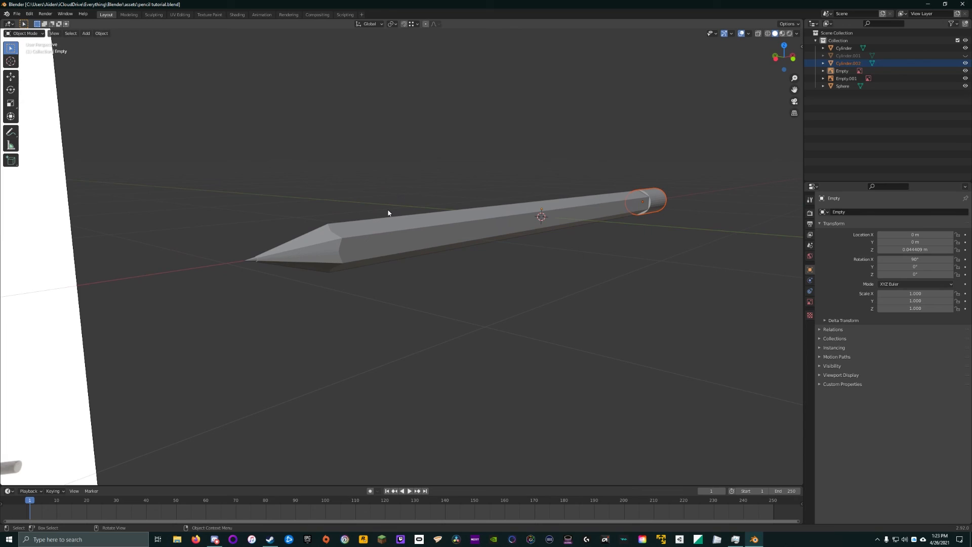